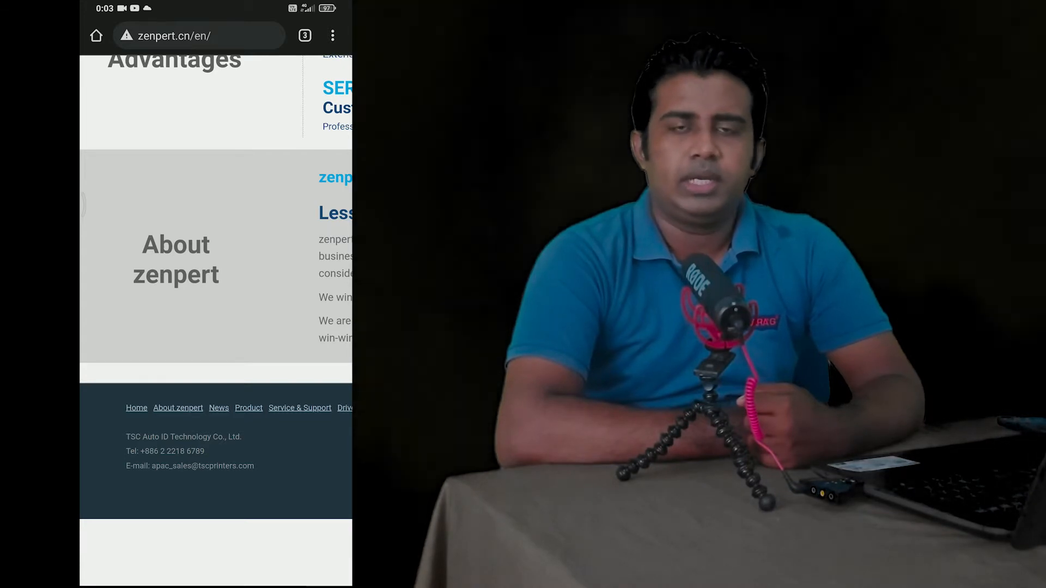
scroll(215, 321, down, 5)
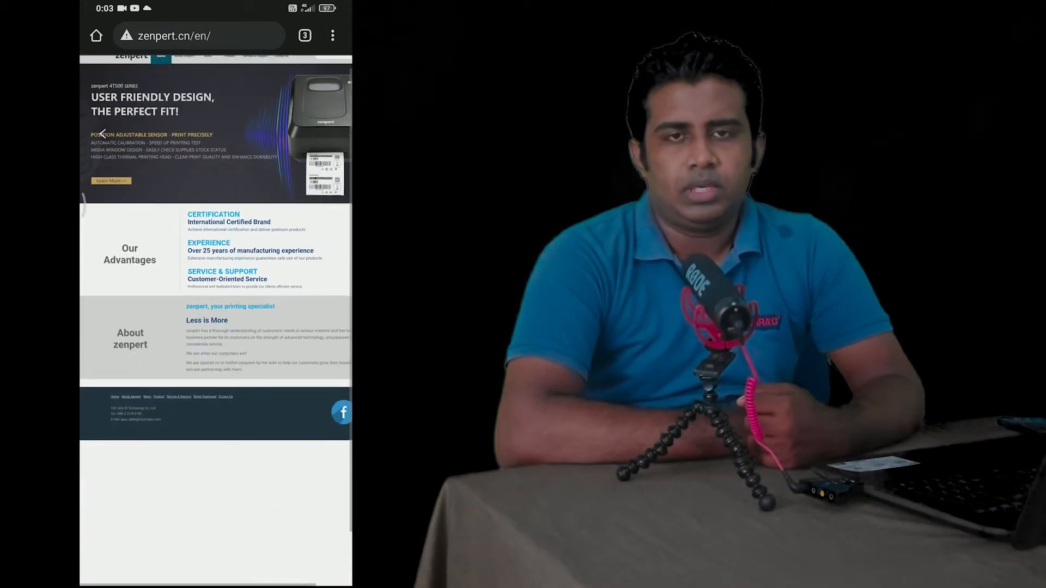
scroll(117, 87, up, 5)
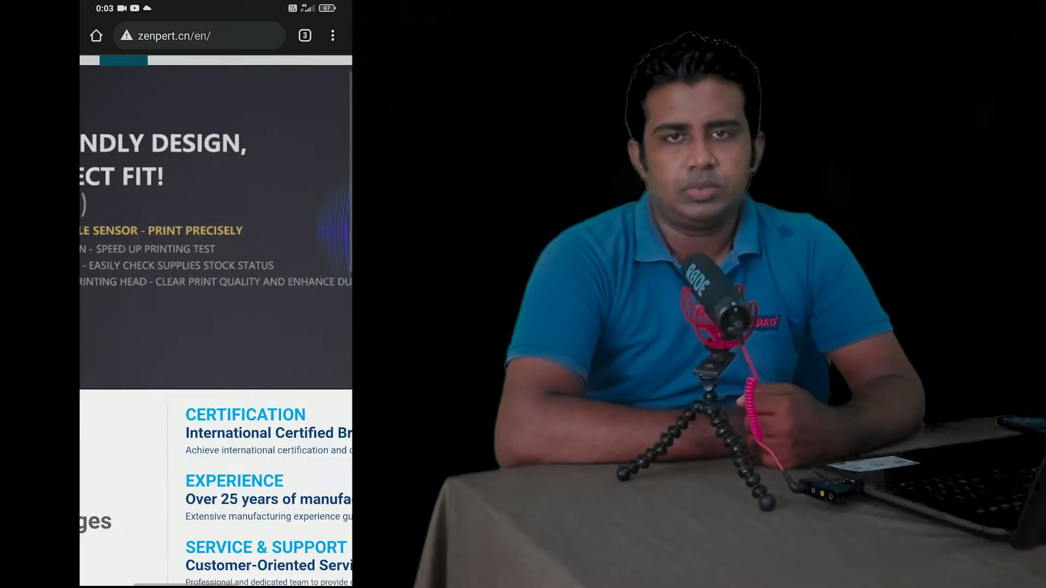
scroll(215, 320, down, 1)
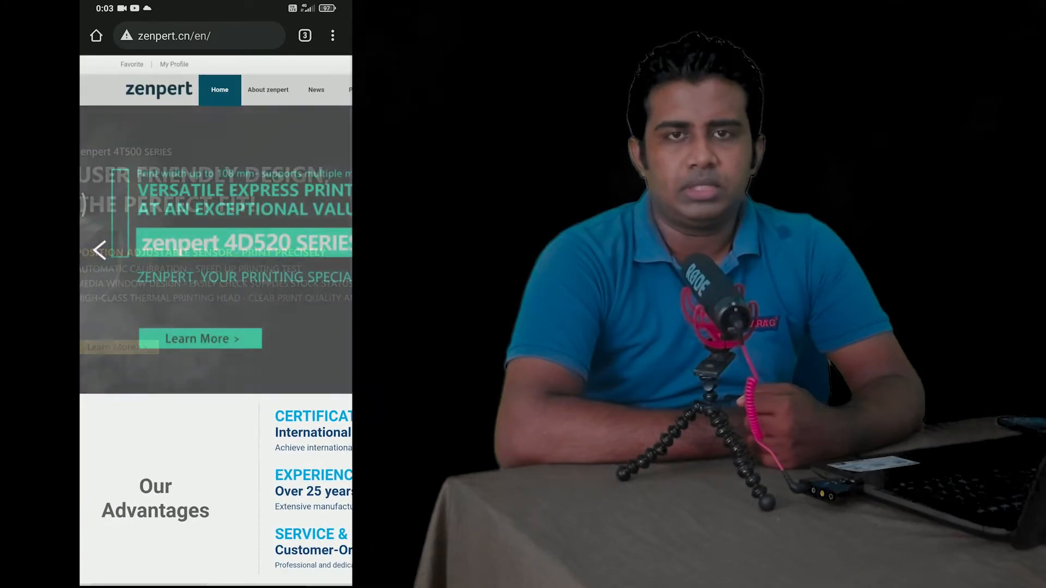
scroll(216, 320, down, 2)
scroll(216, 321, down, 5)
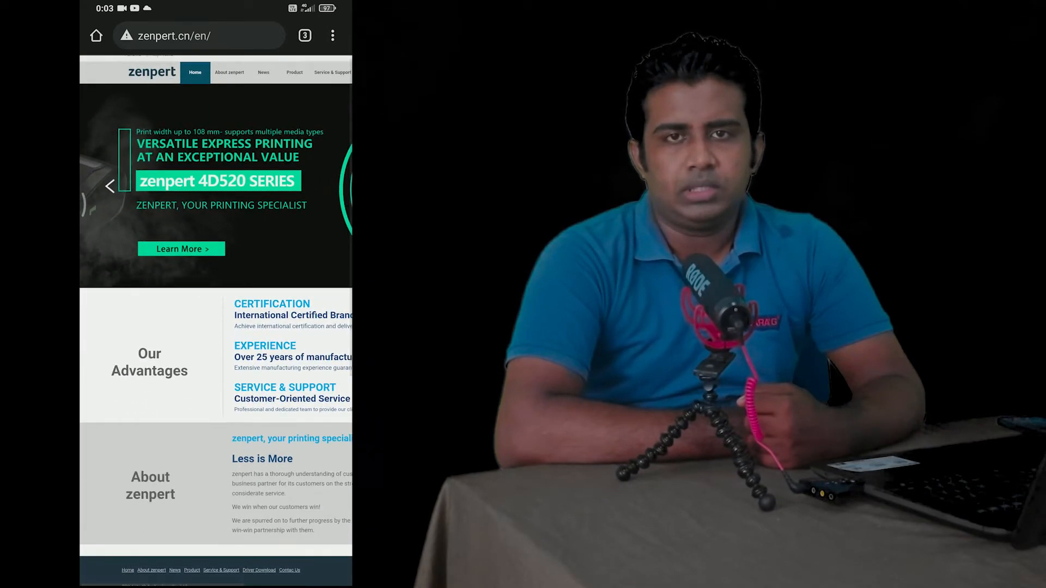
scroll(215, 321, down, 1)
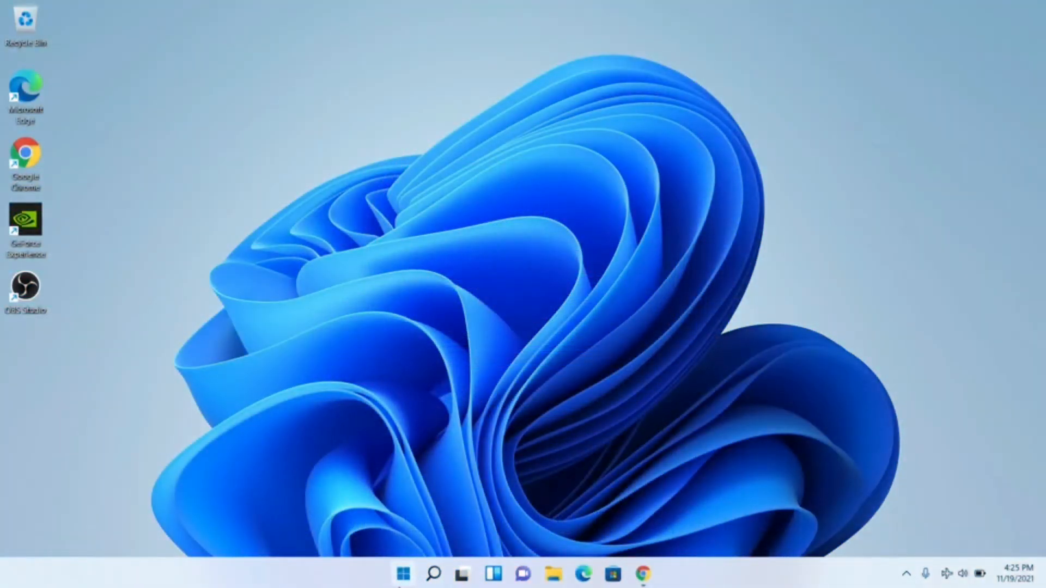
Step: Find the Check for updates settings page by searching for "check up" and run a check for Windows updates
click(399, 585)
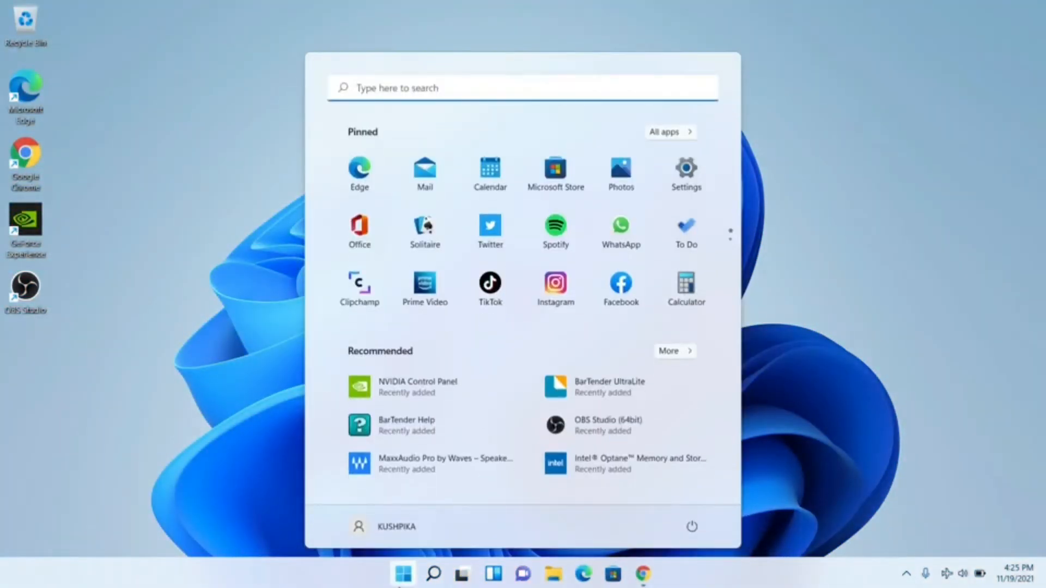
text(che)
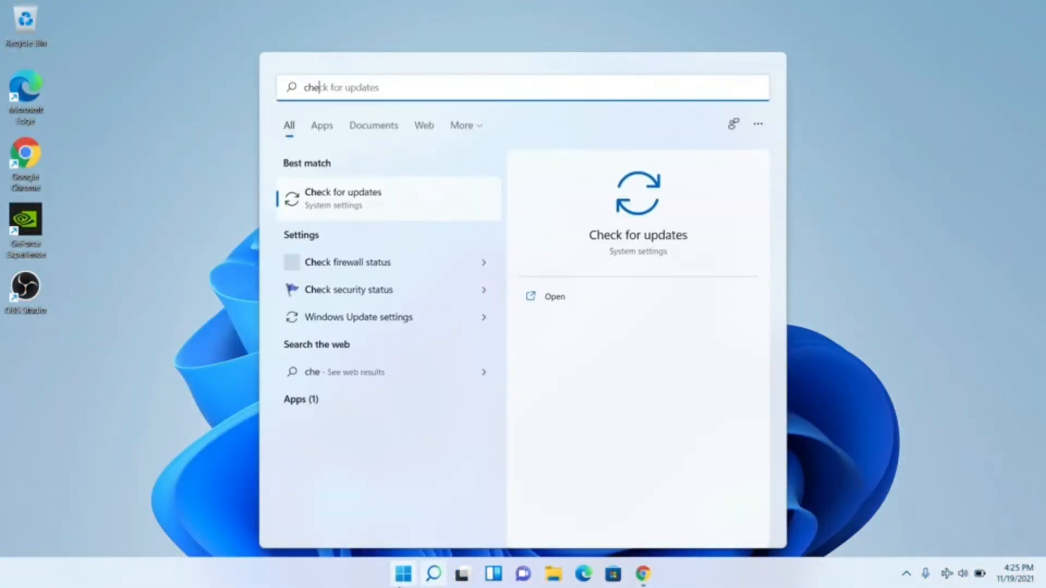
text(ck up)
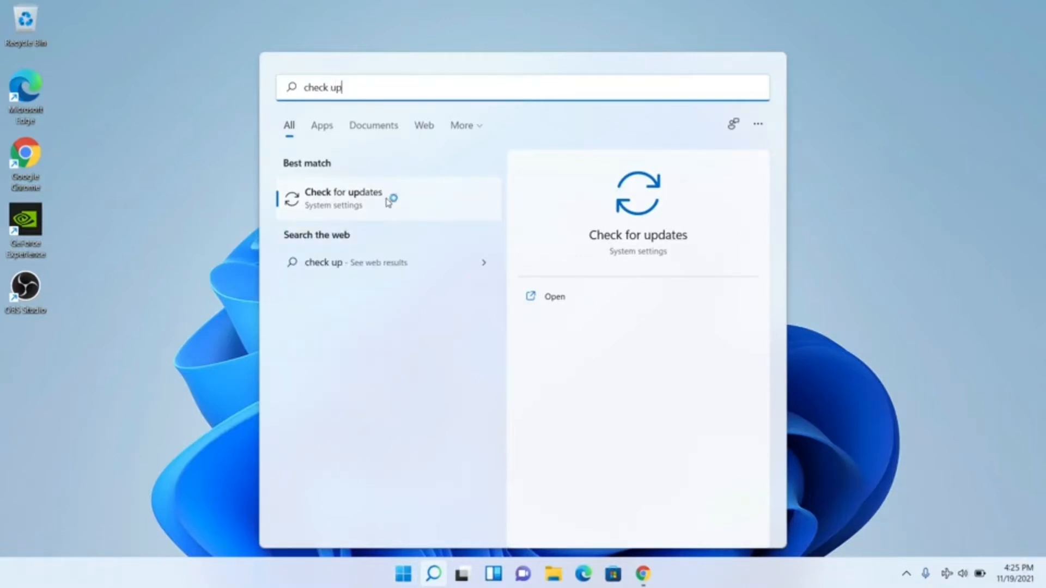
key(super+plus)
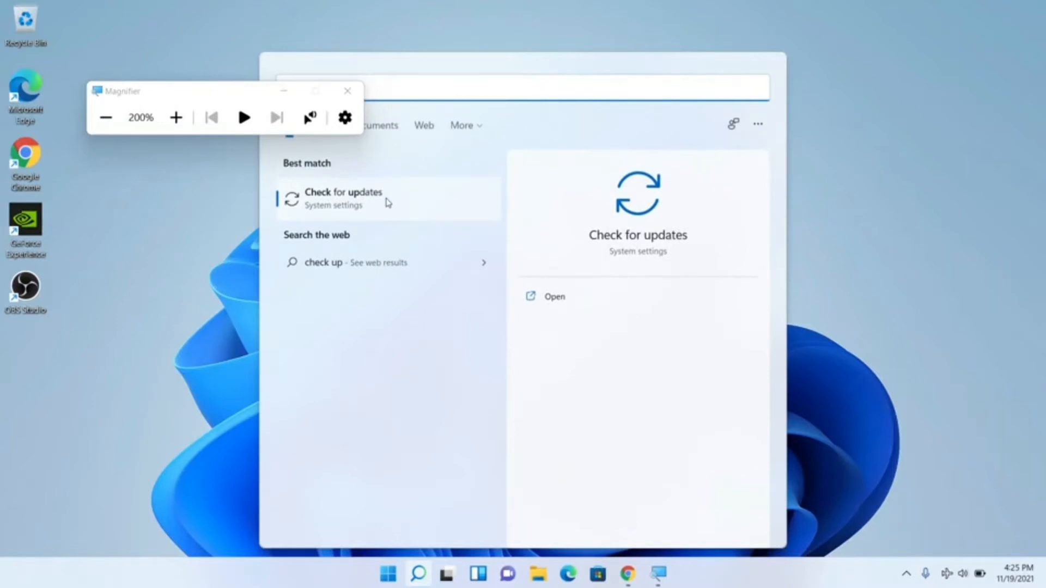
click(388, 203)
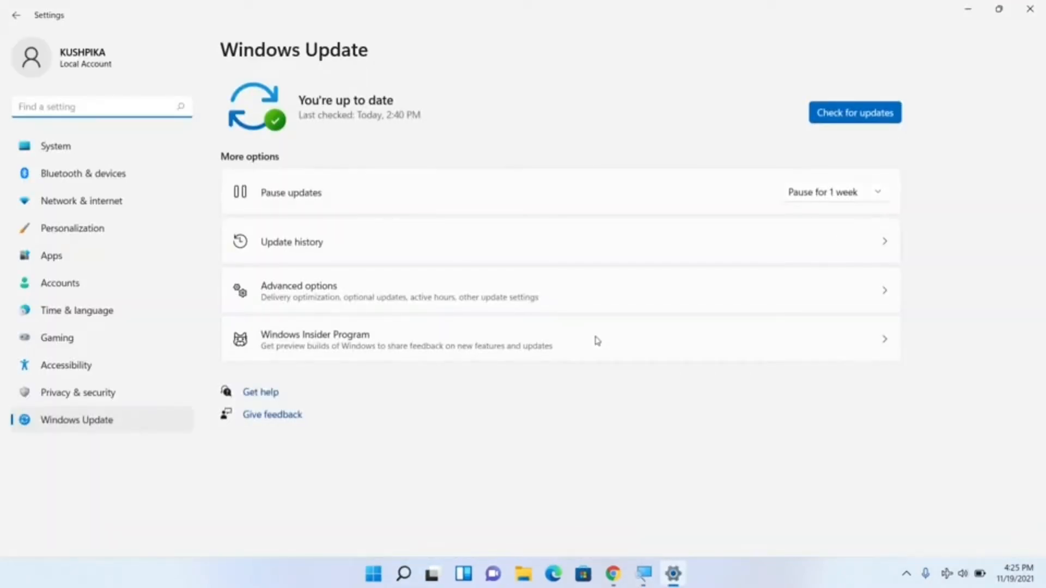
click(864, 114)
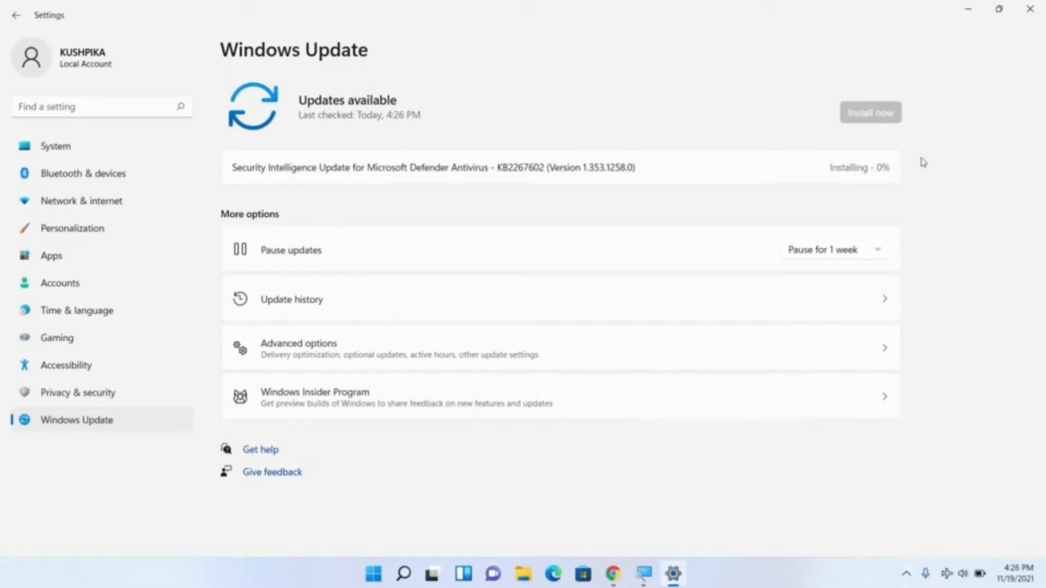
click(972, 11)
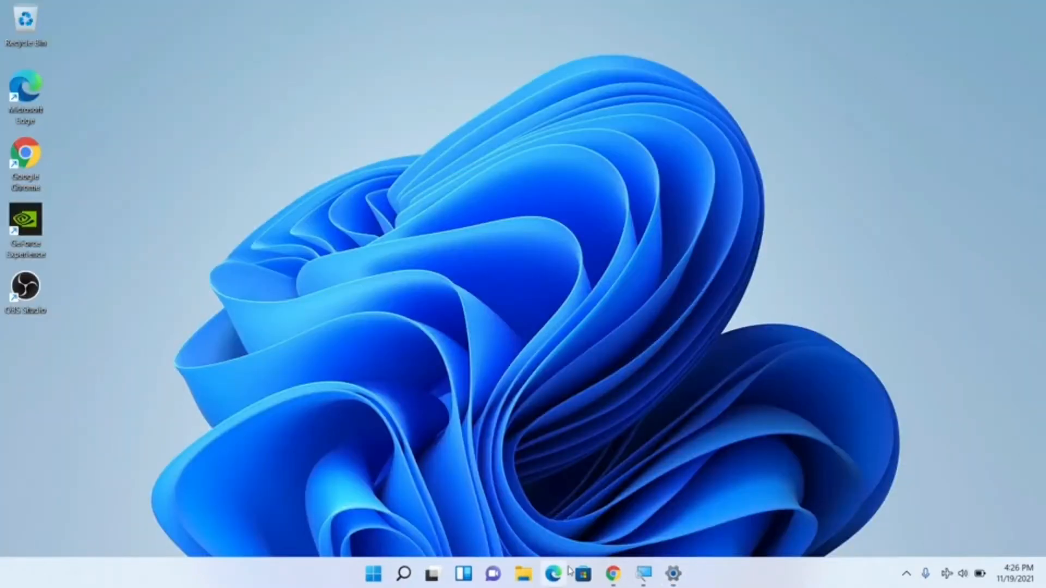
Step: Switch to Chrome and search Google for "seagull drivers" in the empty new tab
click(613, 573)
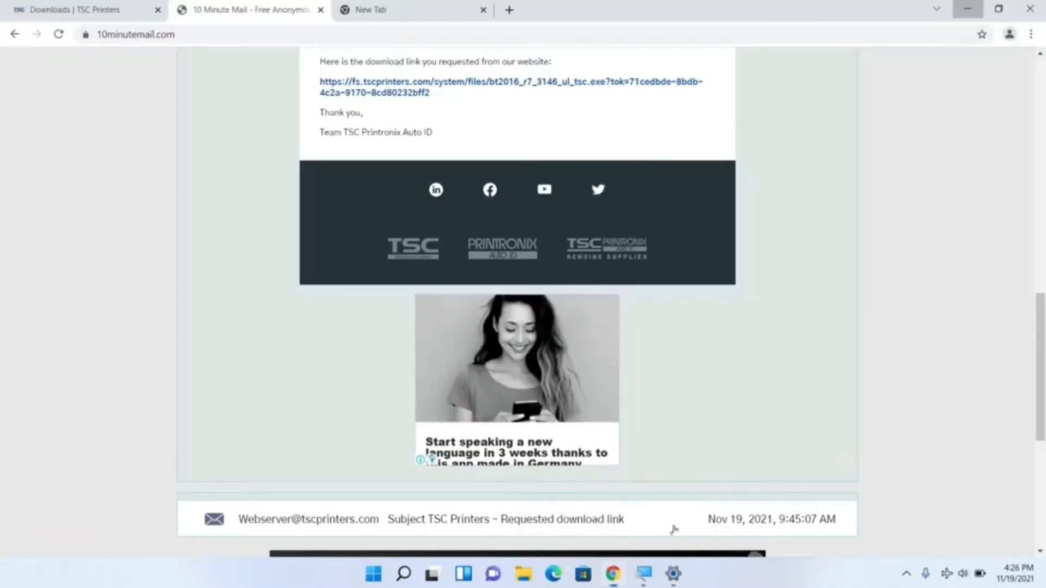
click(376, 4)
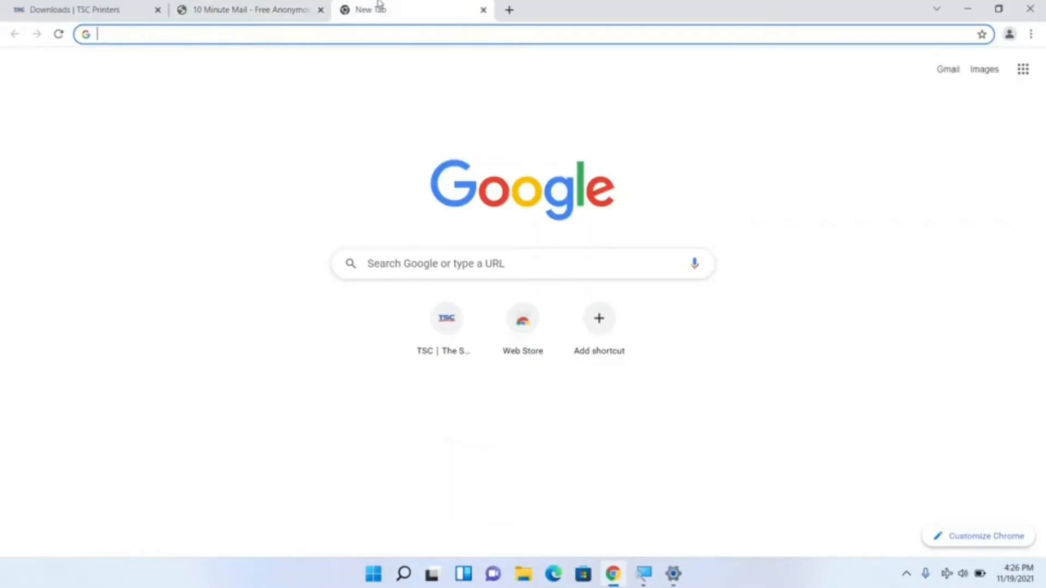
click(373, 259)
text(seaa)
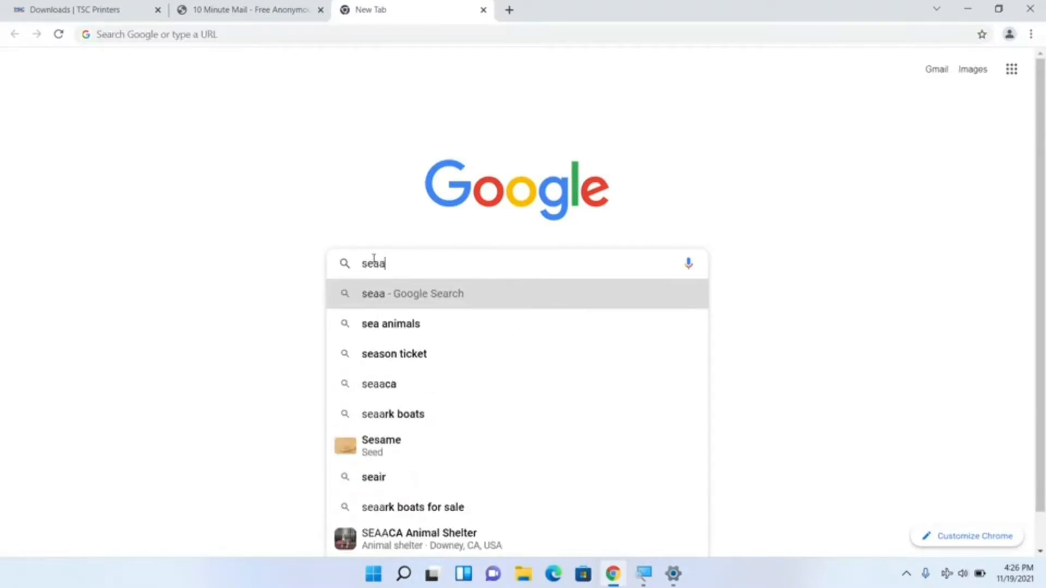
key(BackSpace)
text(gull)
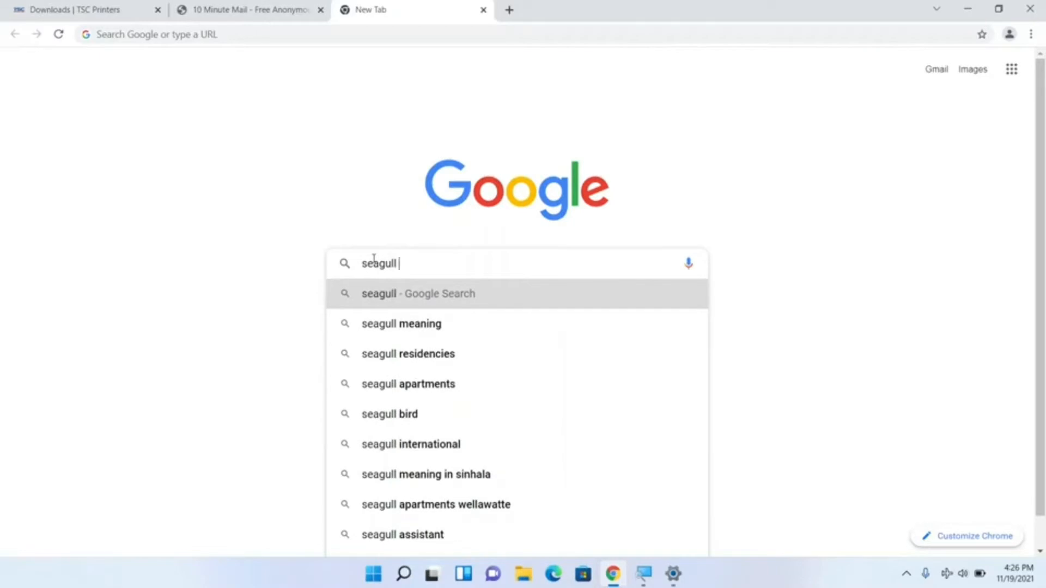
text( d)
key(Down)
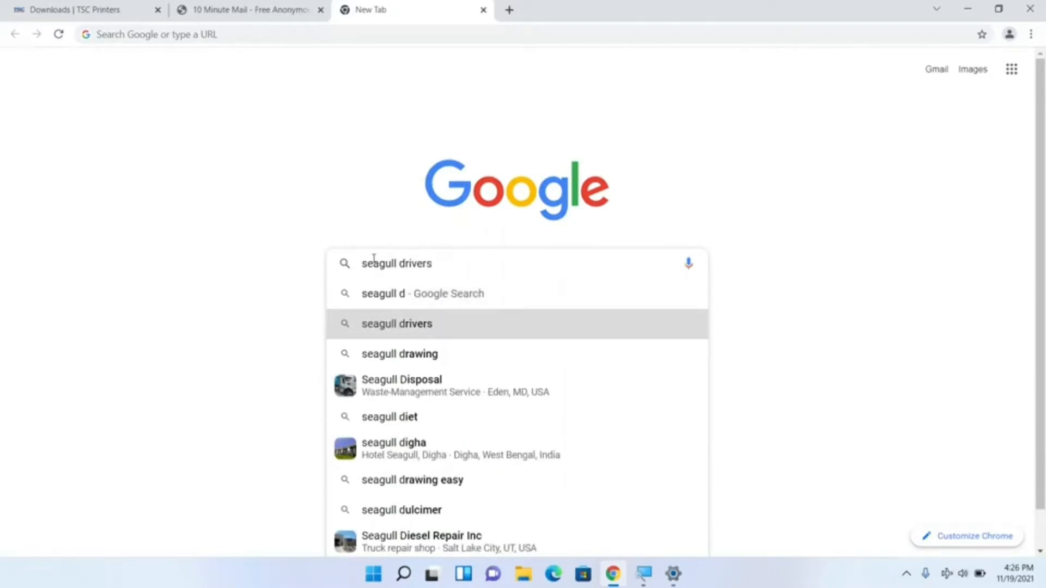
key(Return)
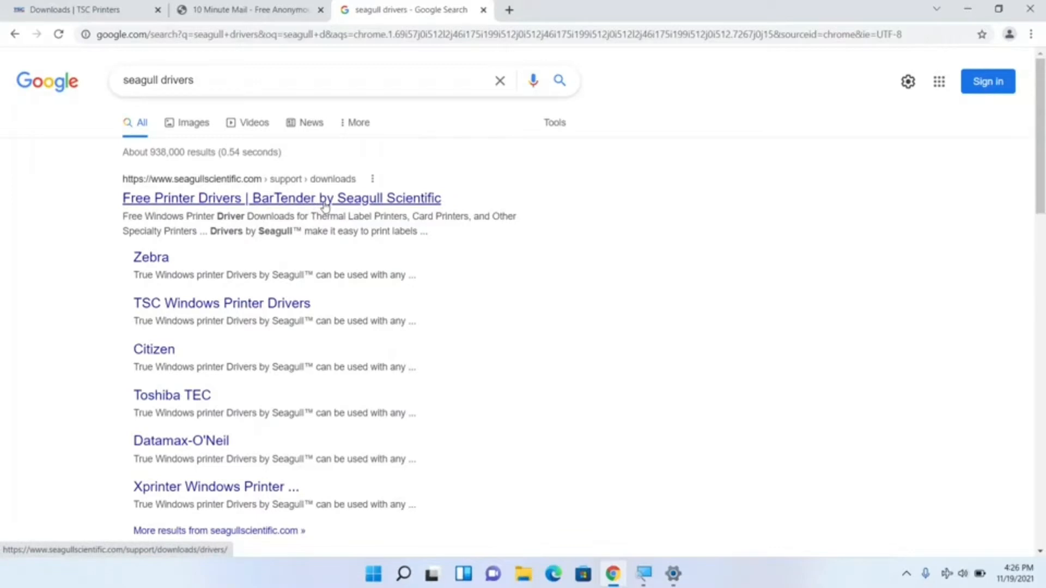
Step: Open the Free Printer Drivers page of Seagull Scientific and find its printer selection area
scroll(182, 357, down, 1)
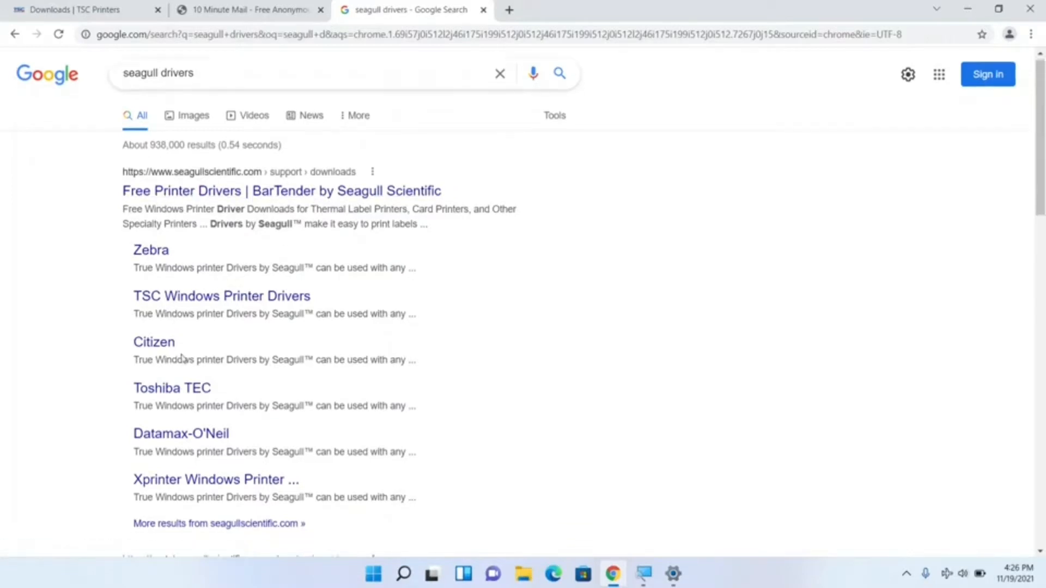
scroll(182, 358, up, 1)
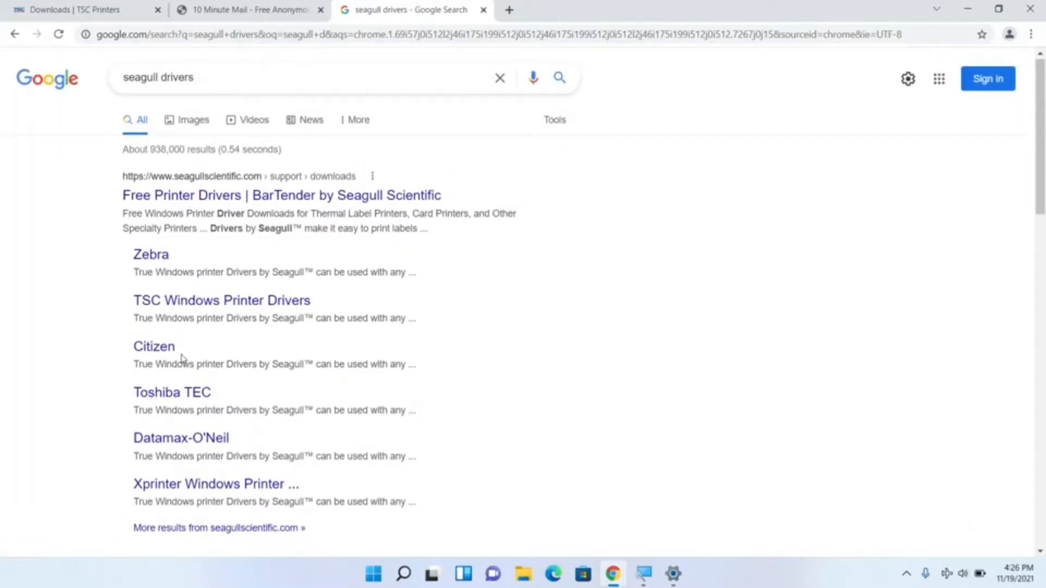
click(263, 201)
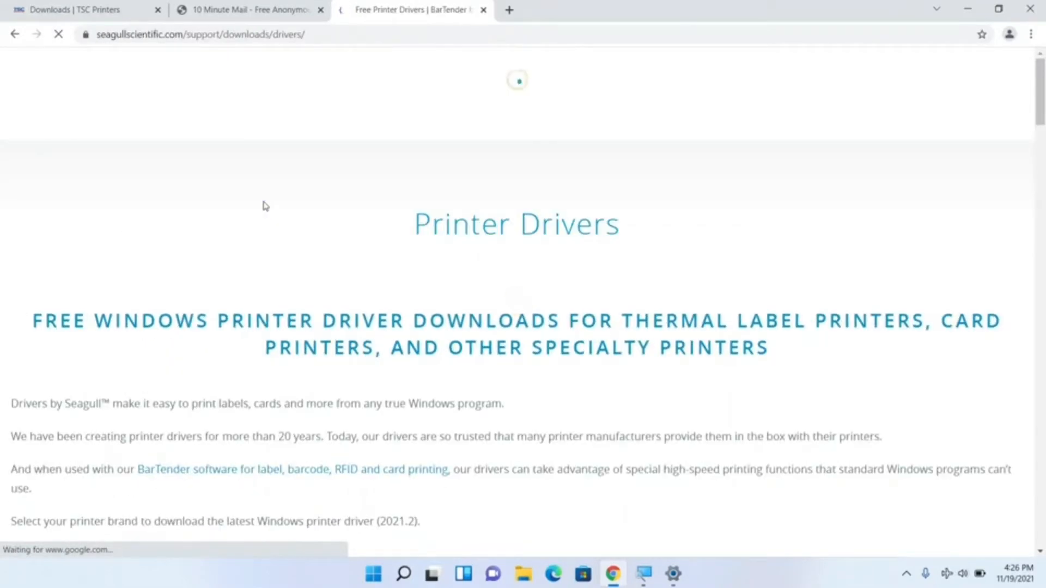
scroll(265, 205, down, 5)
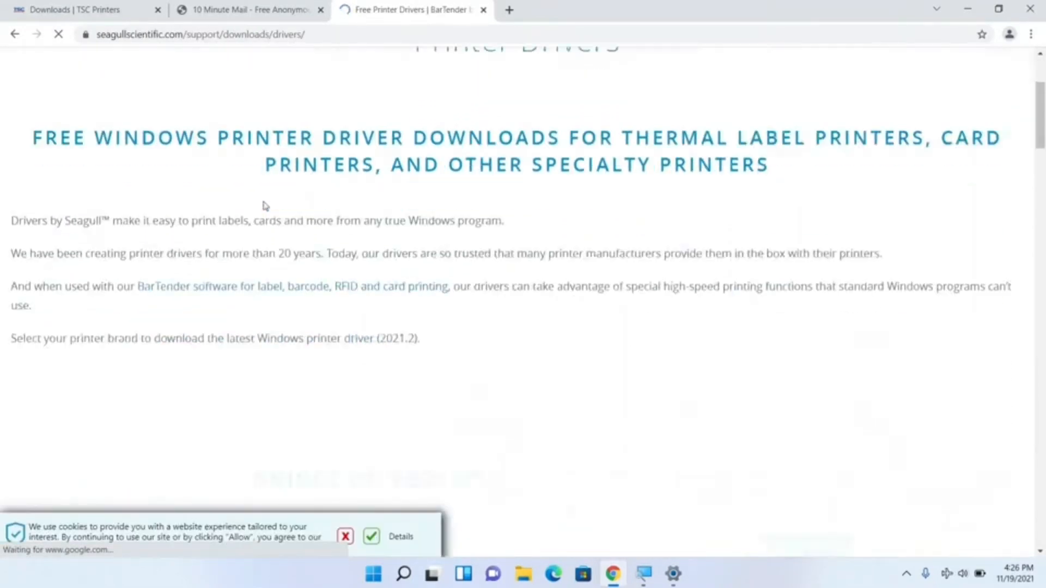
scroll(265, 206, up, 1)
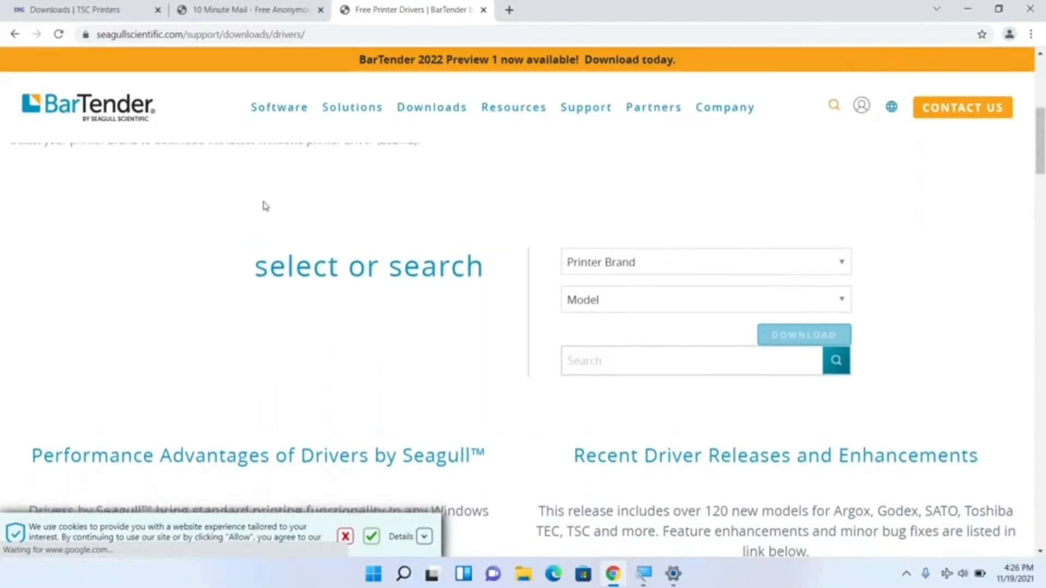
Step: Choose Zenpert as the printer brand for the driver download
click(697, 277)
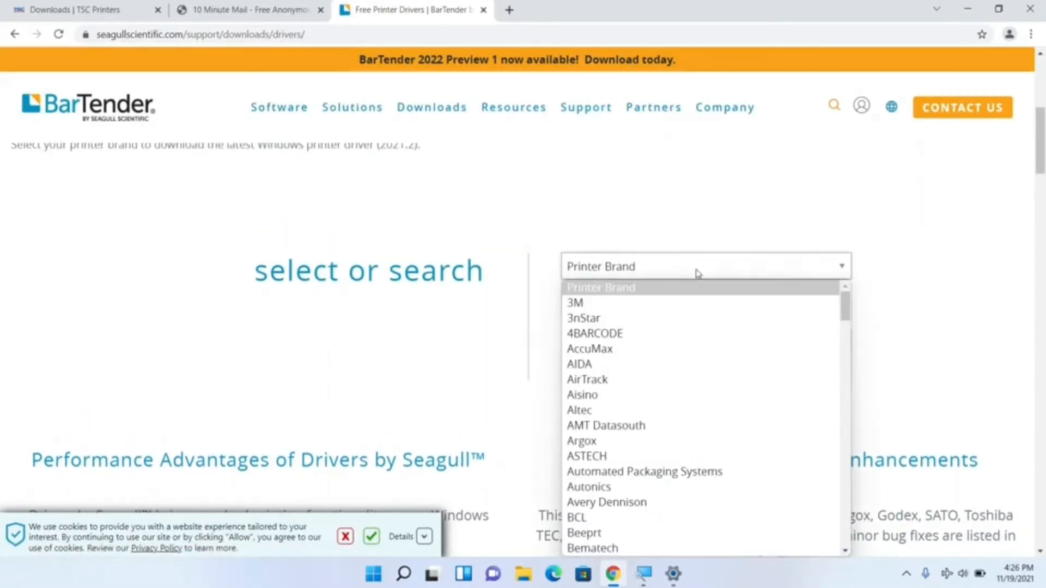
click(697, 273)
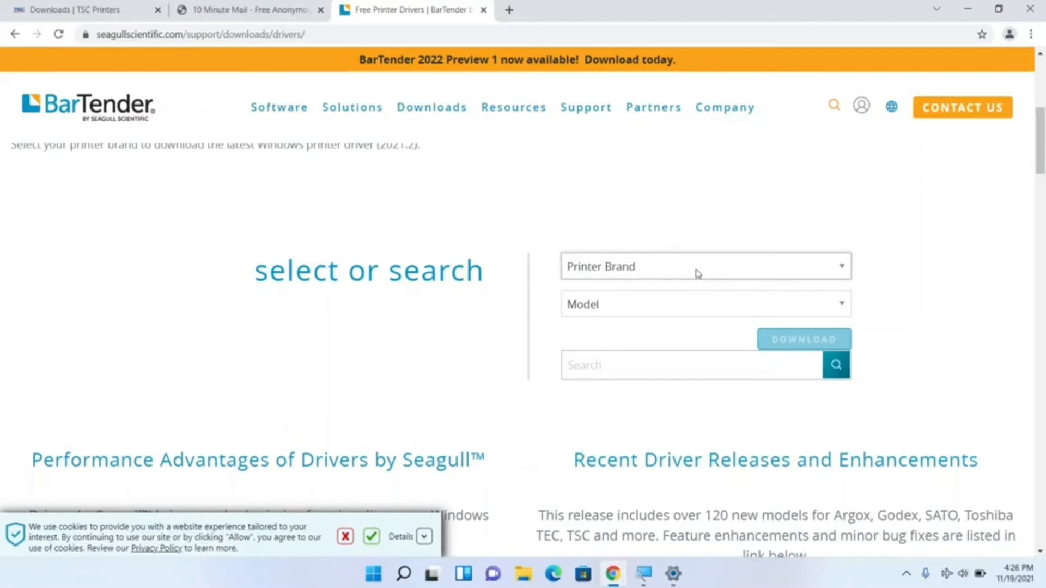
click(698, 274)
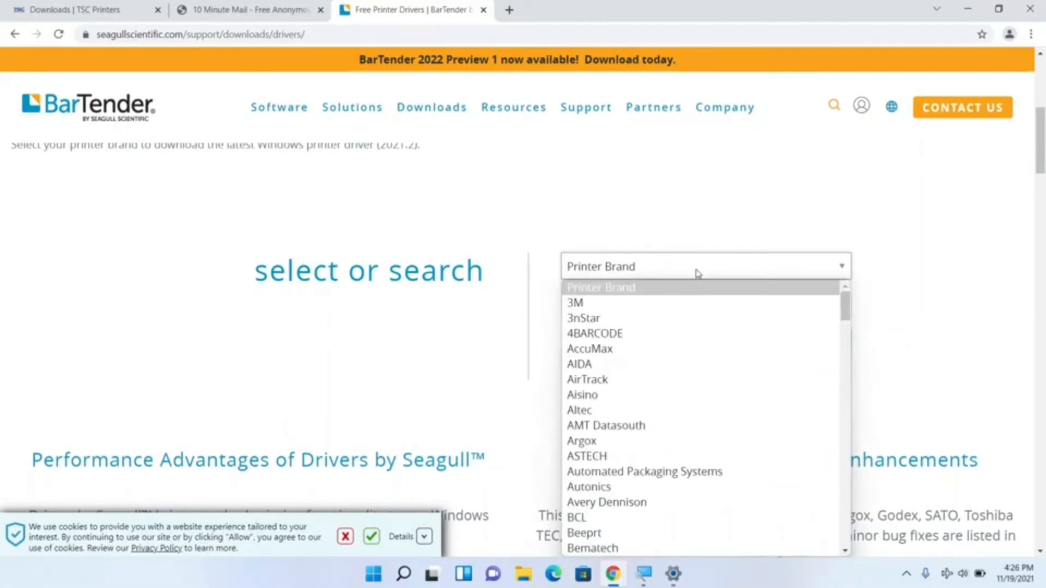
click(697, 274)
key(z)
key(z)
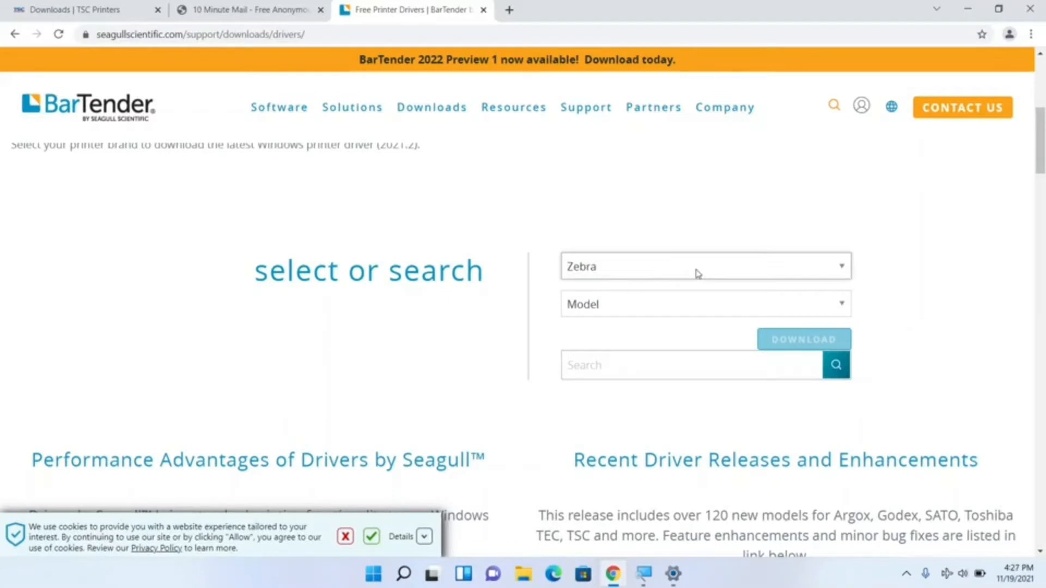
Step: Select the Zenpert 4T520 model and download its printer driver, declining the site's cookies
click(701, 320)
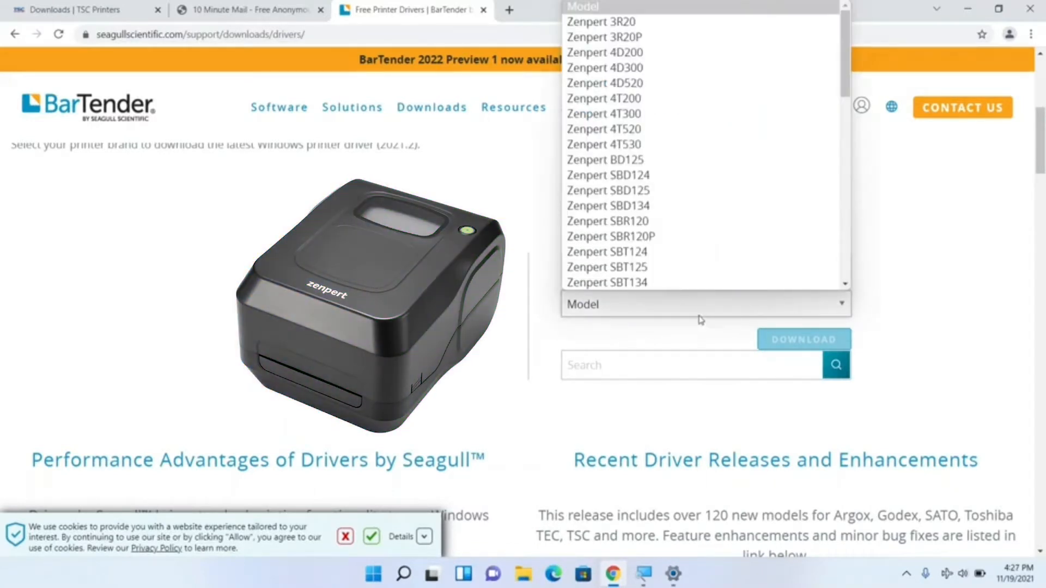
key(Down)
key(Down)
key(Down)
key(Down)
key(Down)
key(Down)
key(Down)
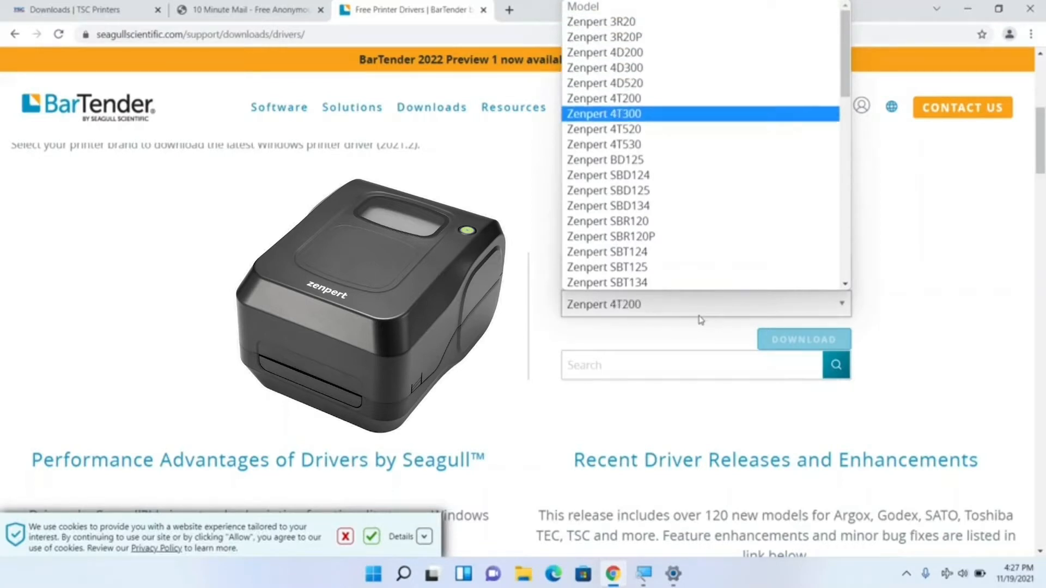
key(Down)
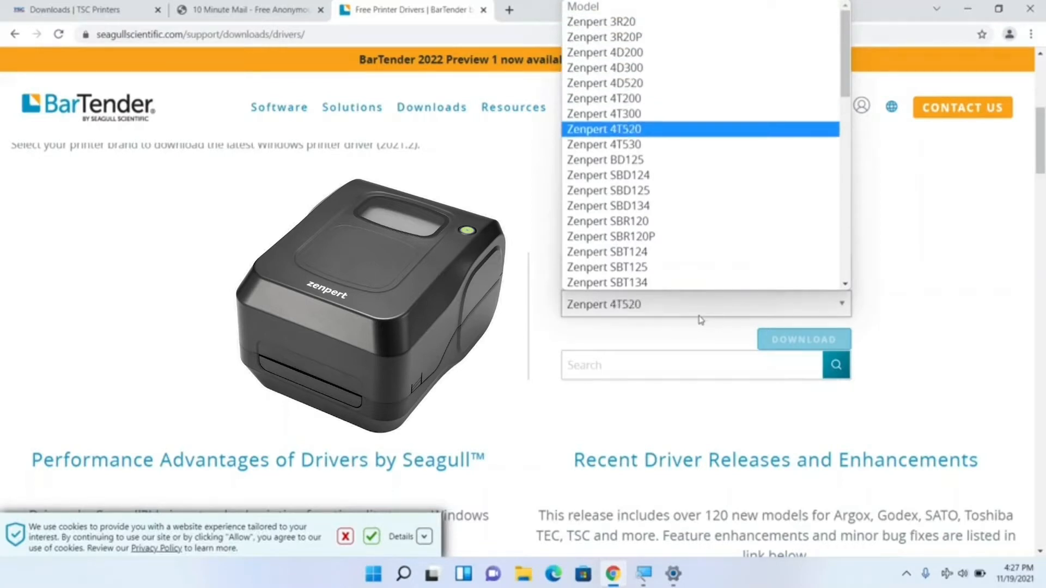
click(695, 129)
click(816, 338)
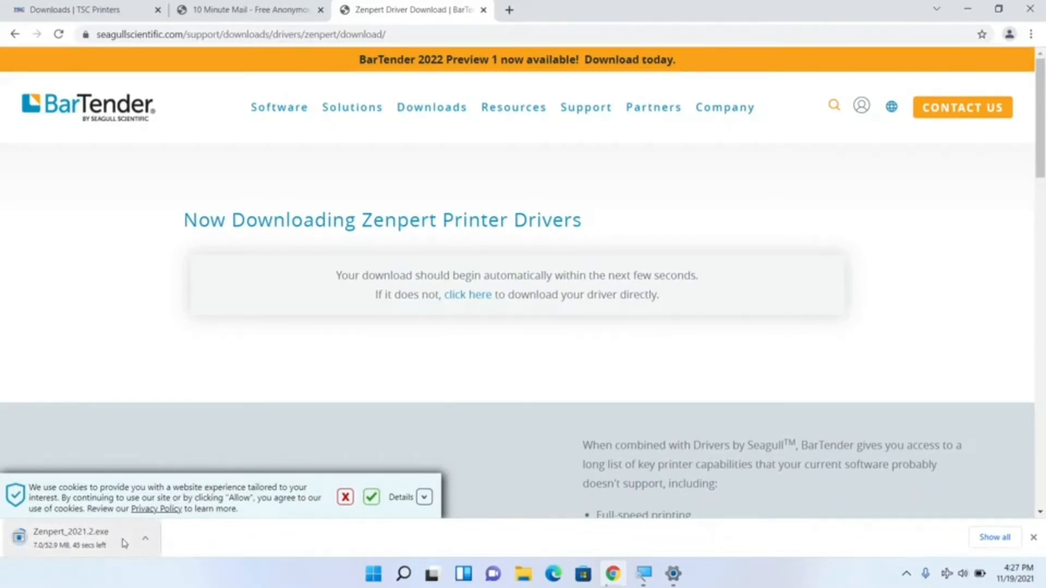
click(345, 497)
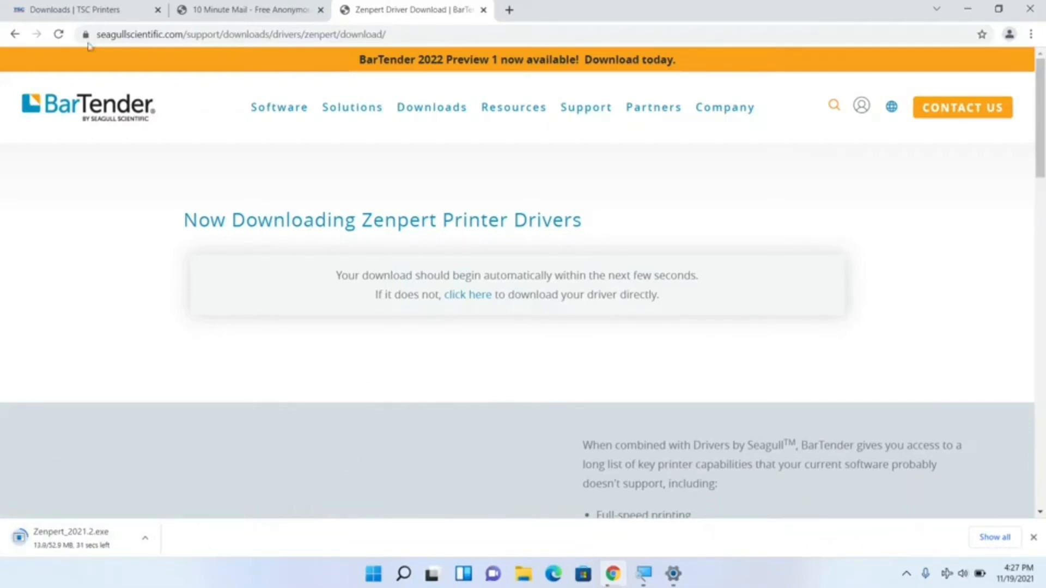
Step: Return to the Free Printer Drivers page and choose TSC as the printer brand
click(15, 35)
scroll(776, 320, down, 6)
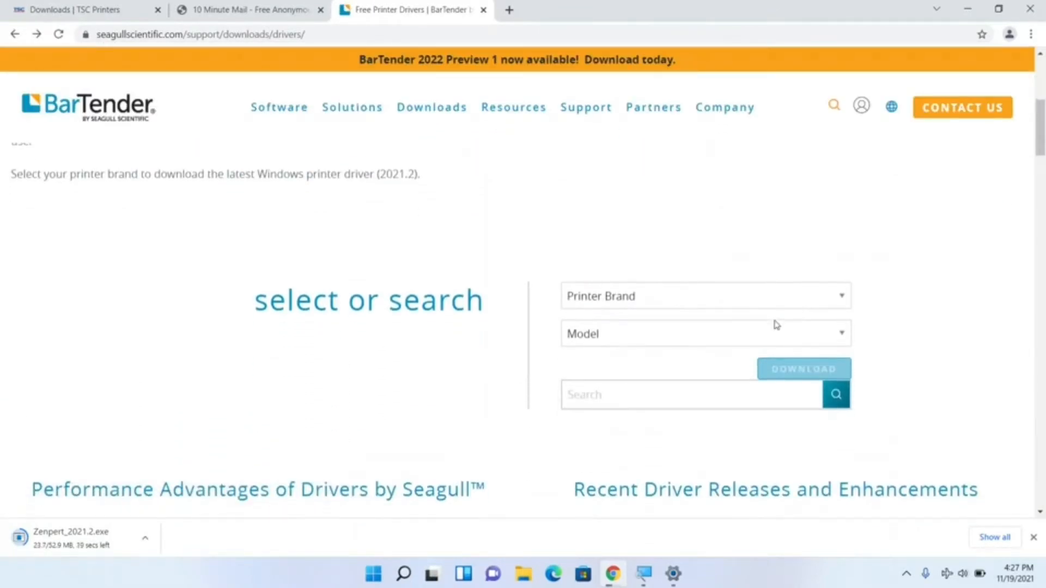
click(721, 309)
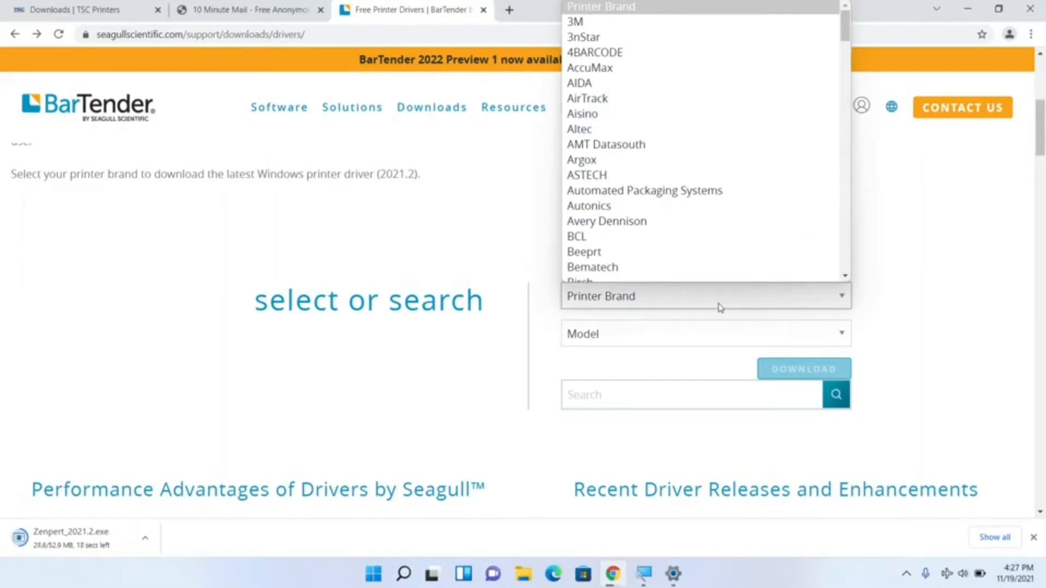
text(tsc)
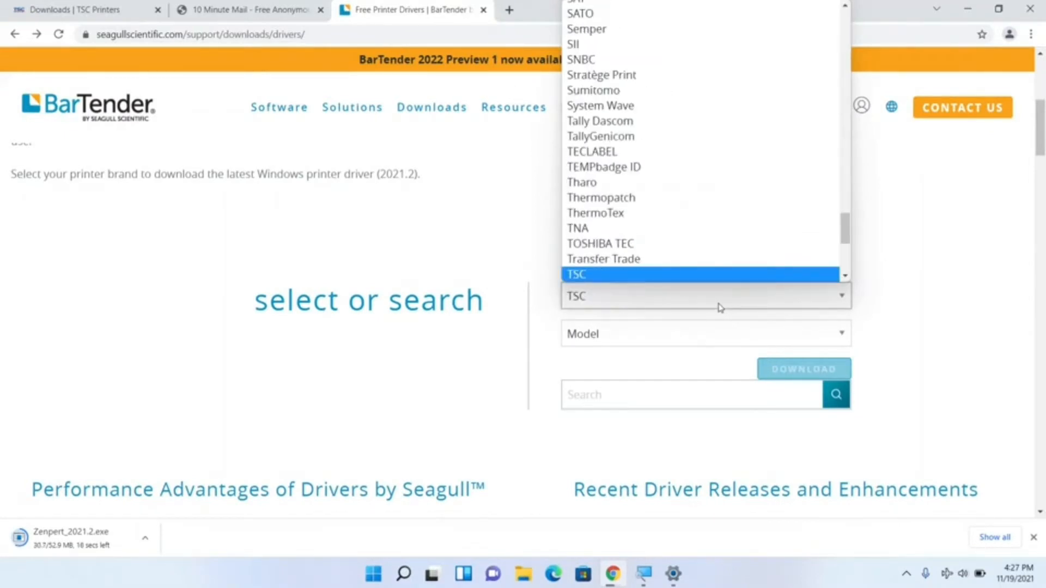
click(608, 274)
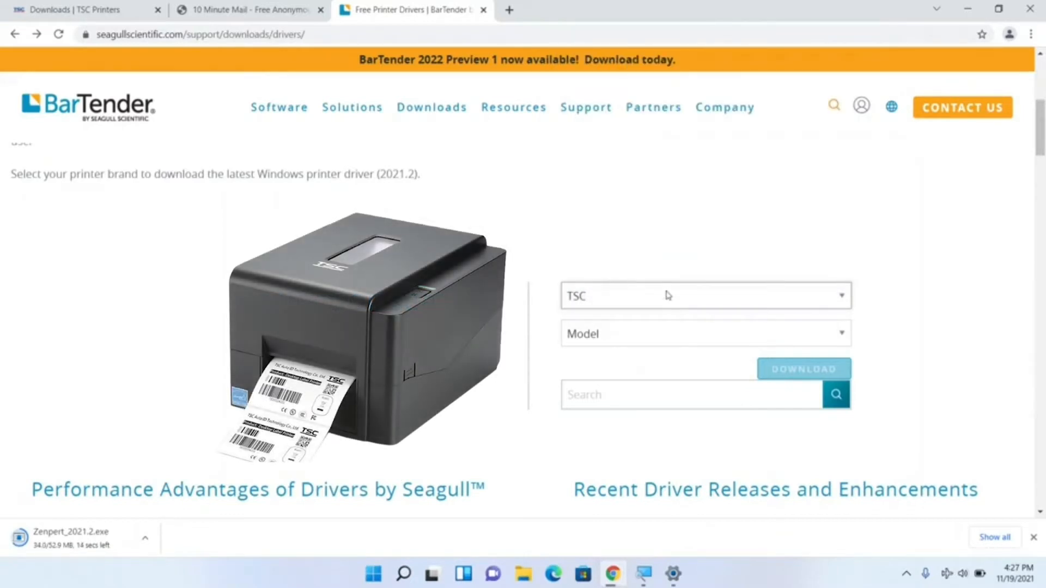
Step: Select the TSC TE200 model and download its printer driver
click(657, 338)
scroll(648, 270, down, 6)
scroll(650, 270, down, 10)
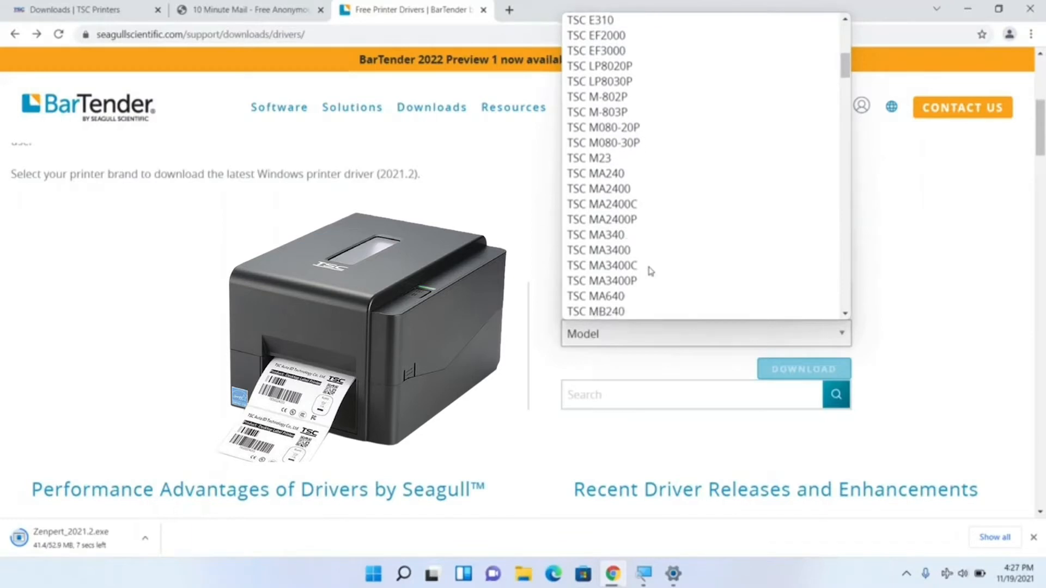
scroll(649, 271, down, 15)
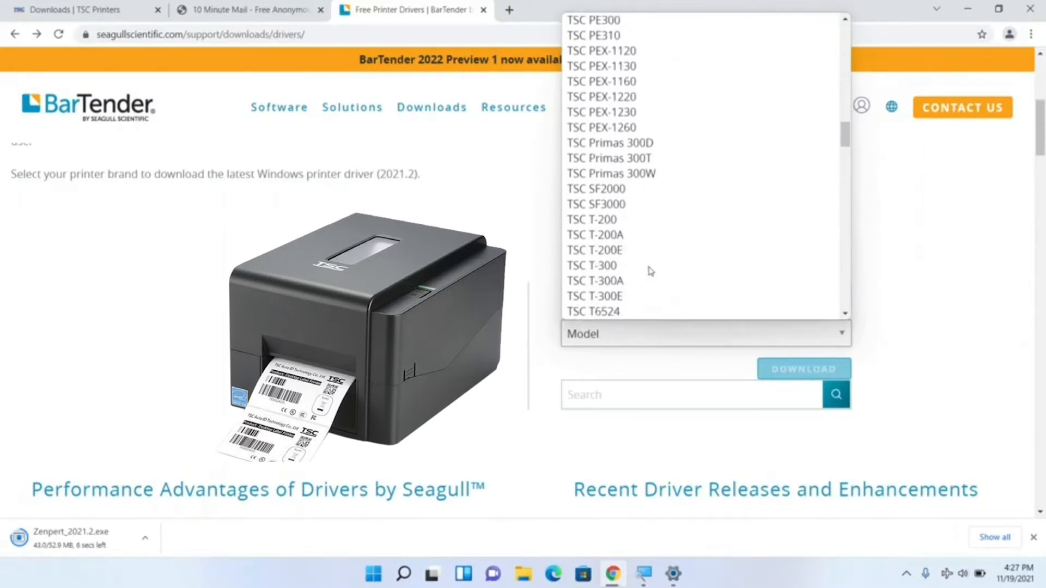
scroll(650, 271, down, 2)
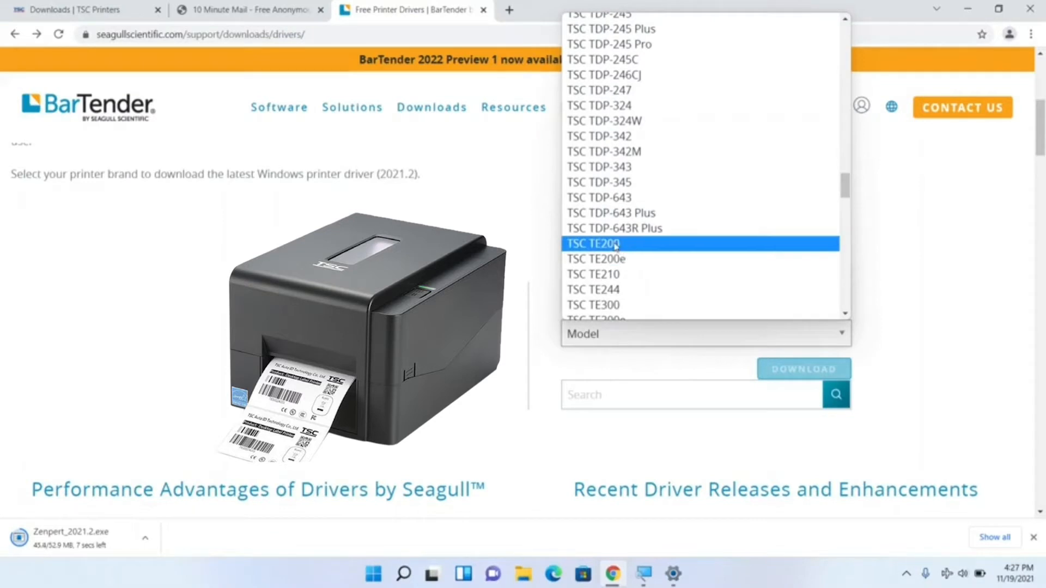
click(615, 245)
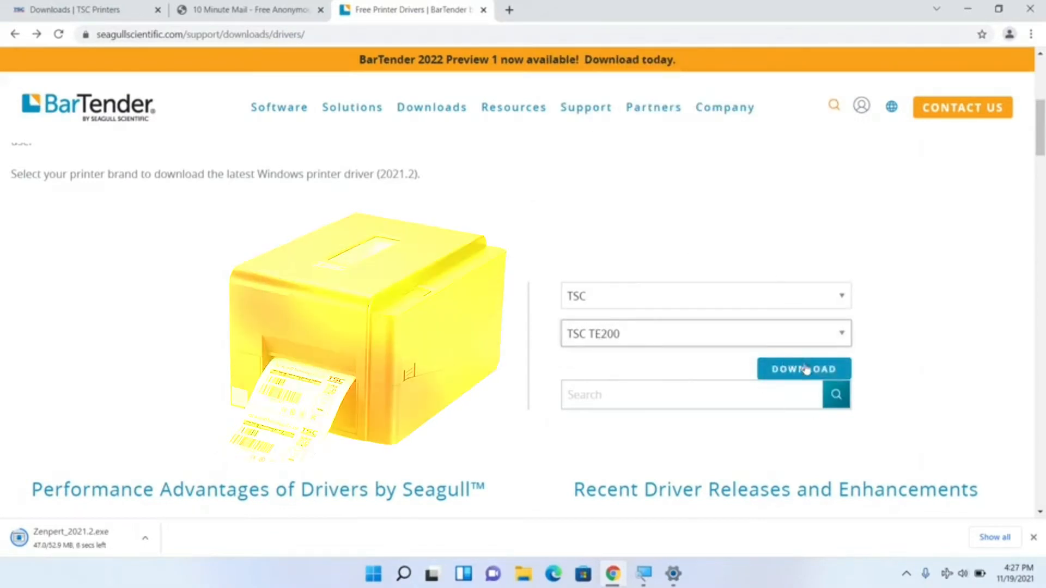
click(784, 379)
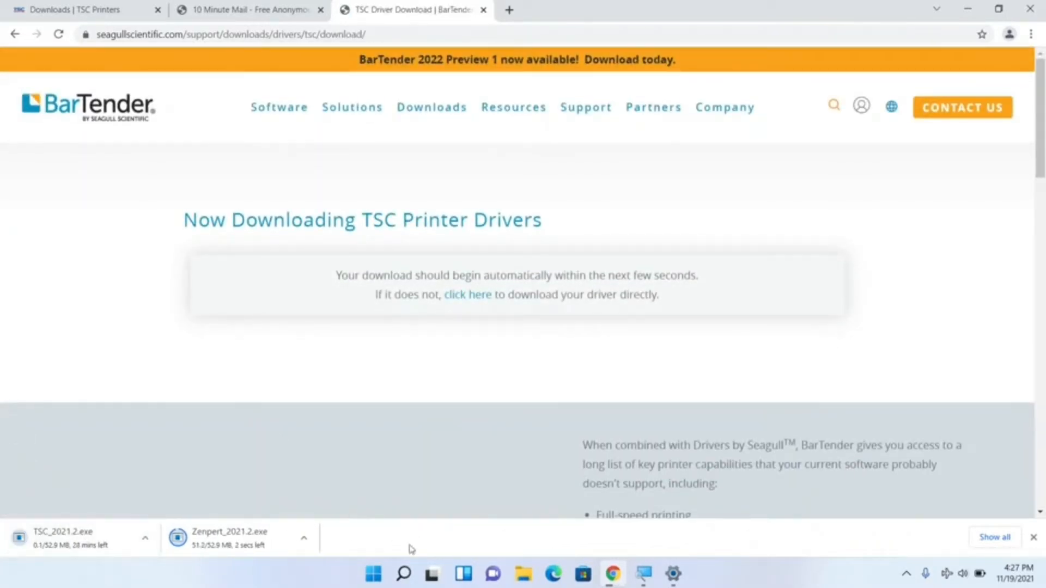
Step: Open Control Panel with large icons in a maximized window and go to Devices and Printers
click(372, 573)
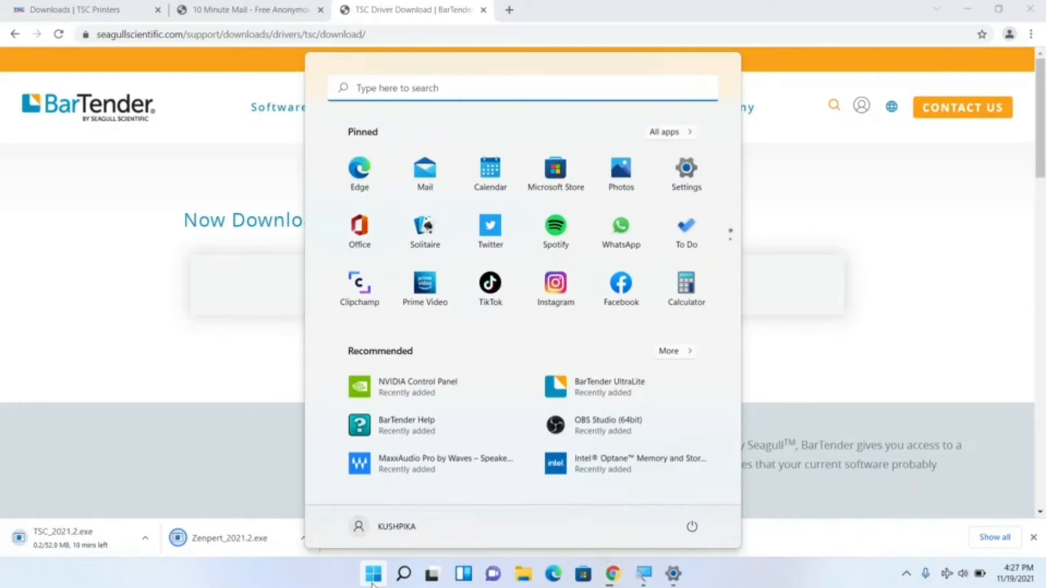
text(co)
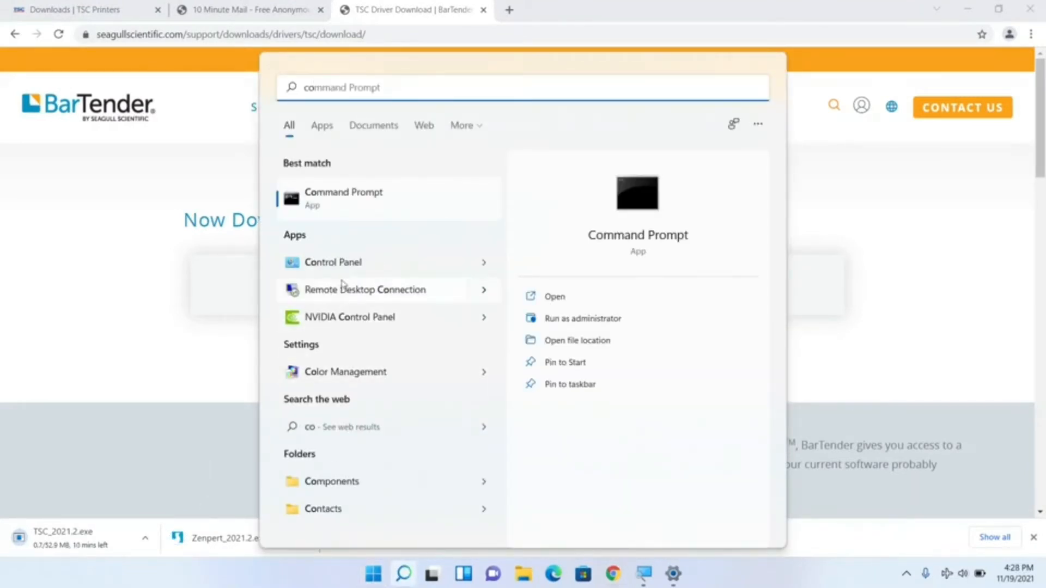
click(341, 263)
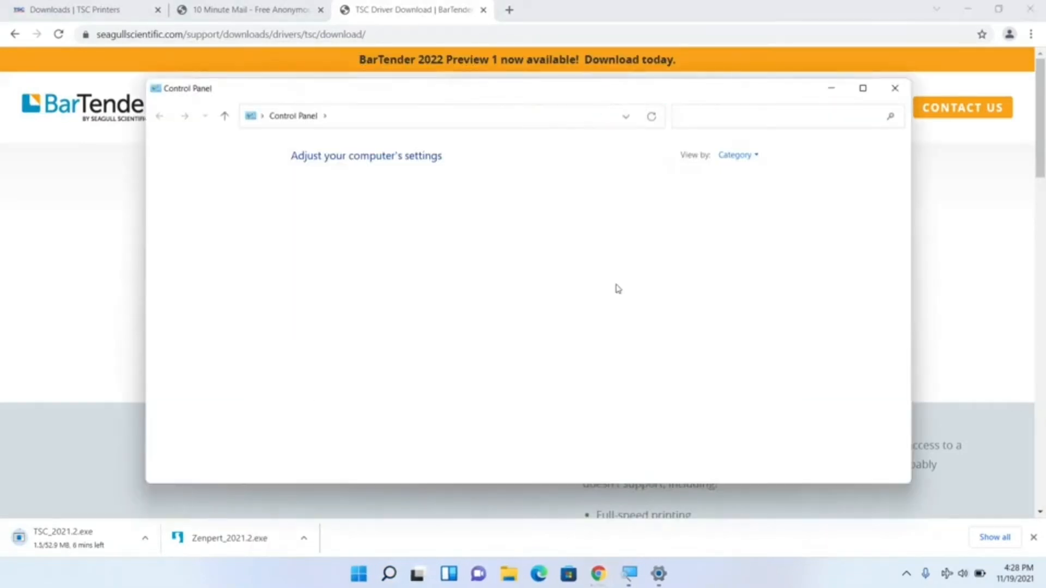
click(738, 155)
click(760, 191)
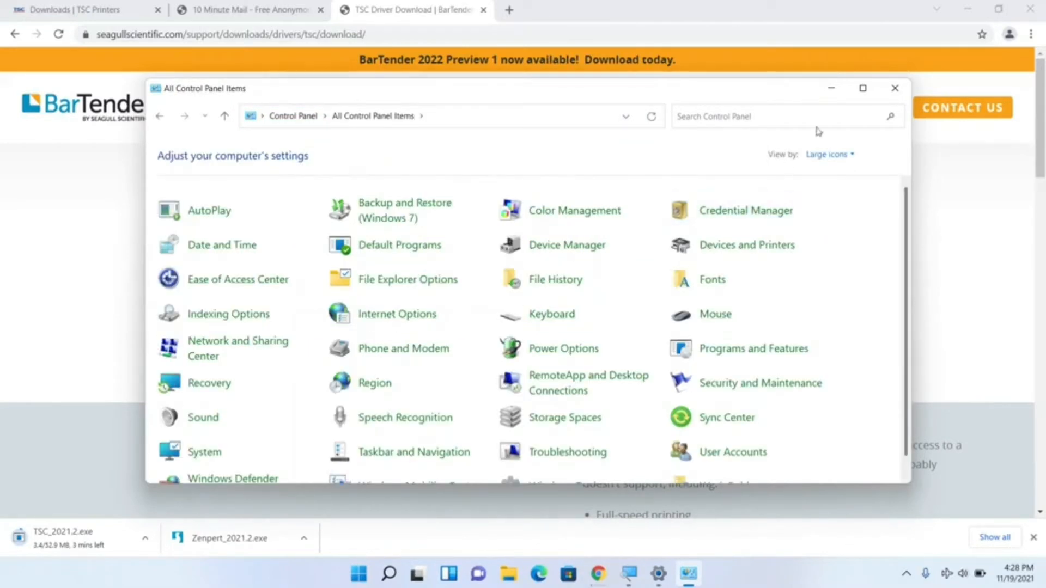
click(863, 88)
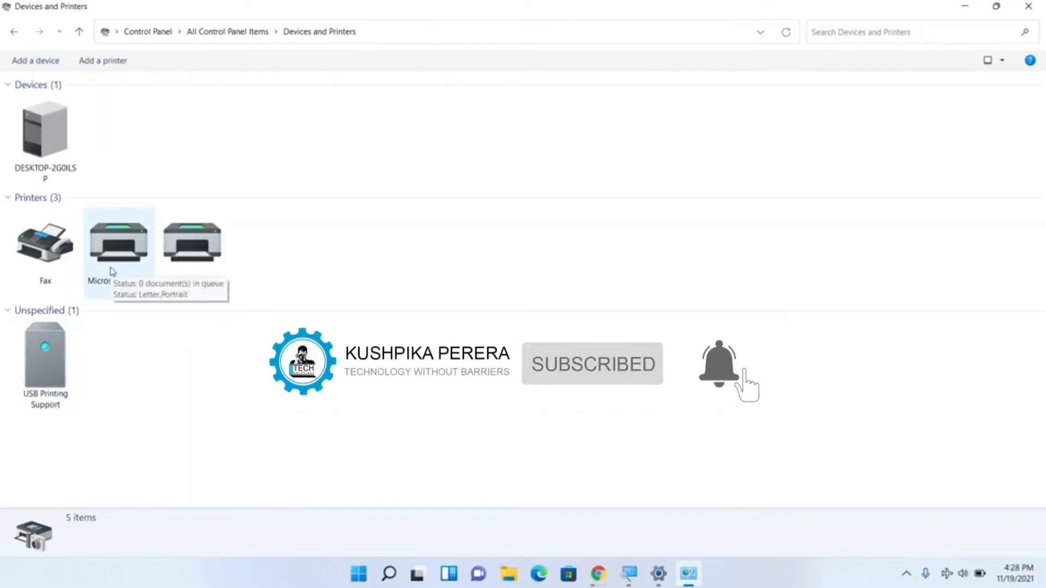
Step: Minimize the Devices and Printers, Chrome and Magnifier windows to clear the desktop
click(967, 6)
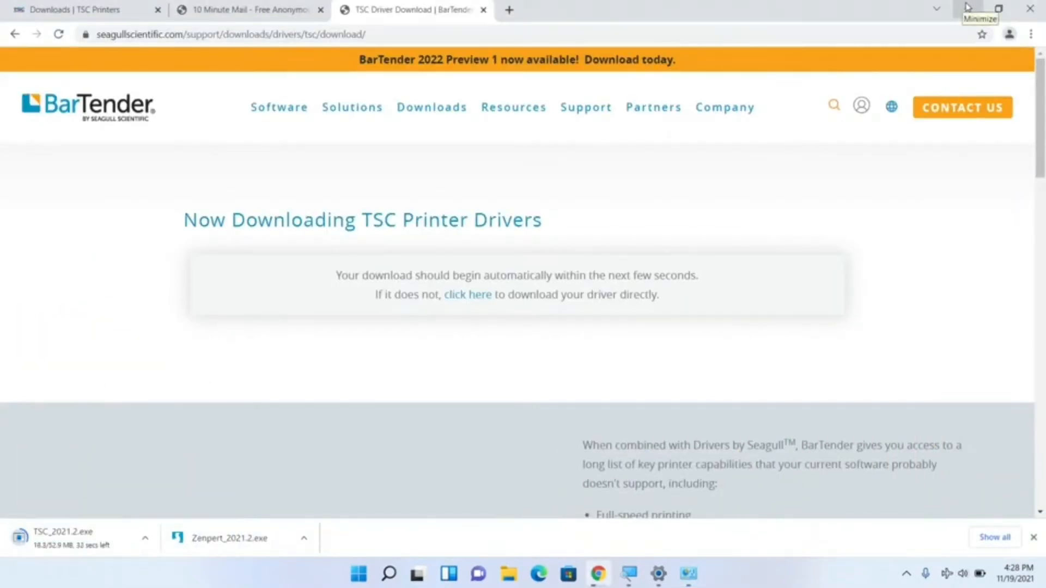
click(967, 6)
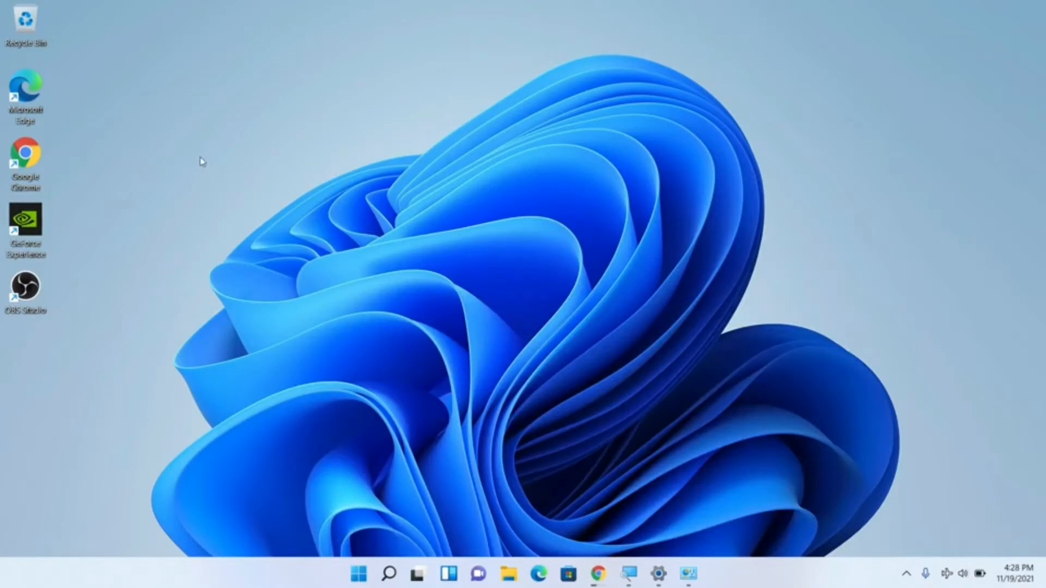
click(629, 573)
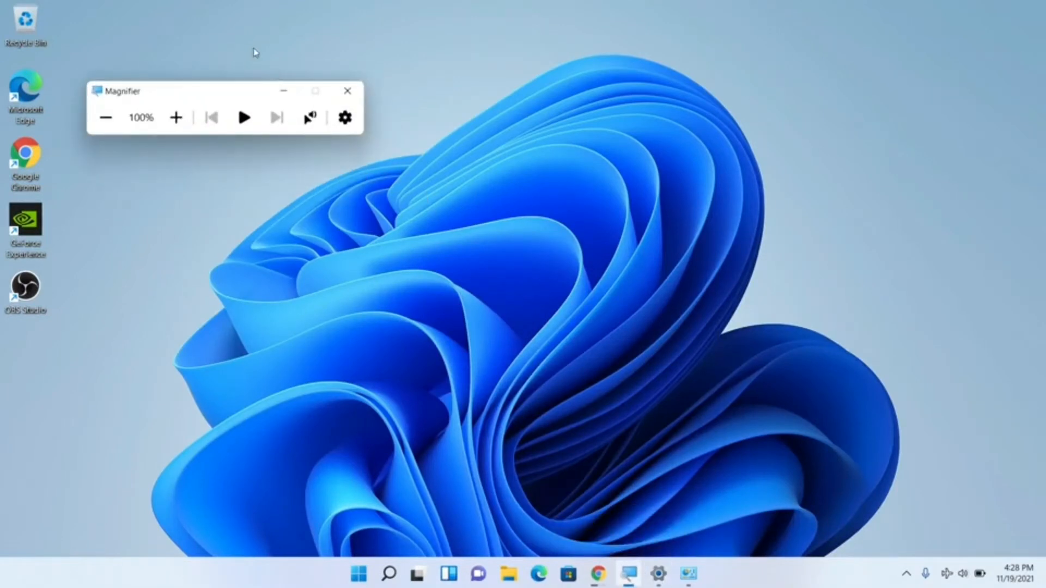
click(284, 91)
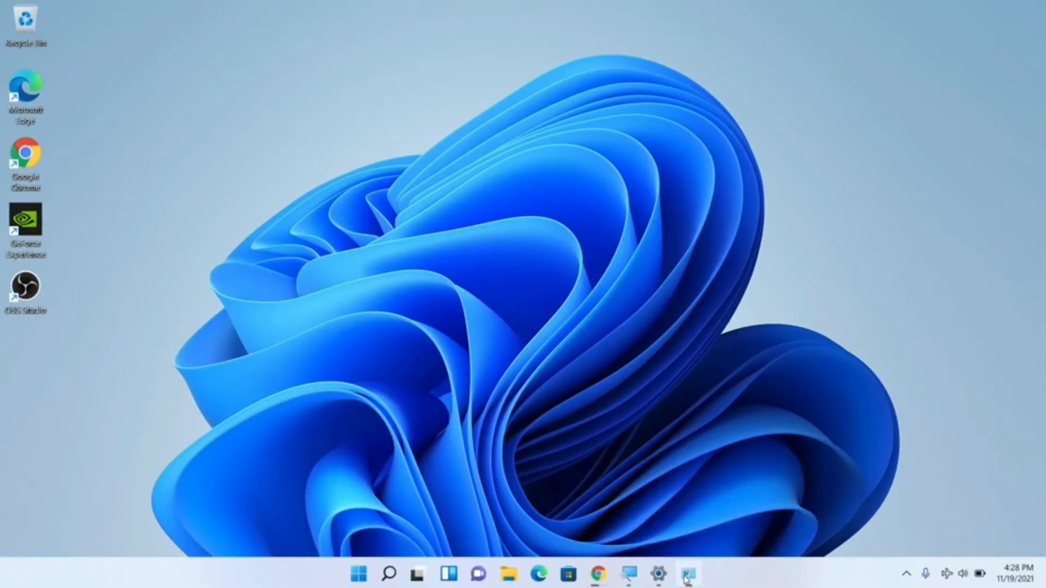
Step: Restore the Devices and Printers window and launch BarTender UltraLite
click(685, 578)
mouse_move(602, 582)
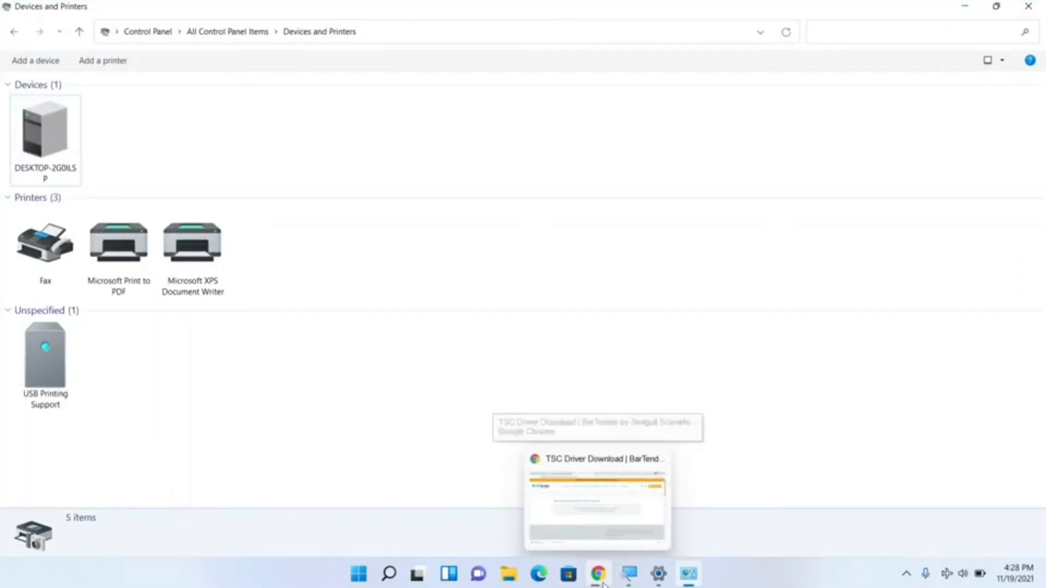
click(367, 578)
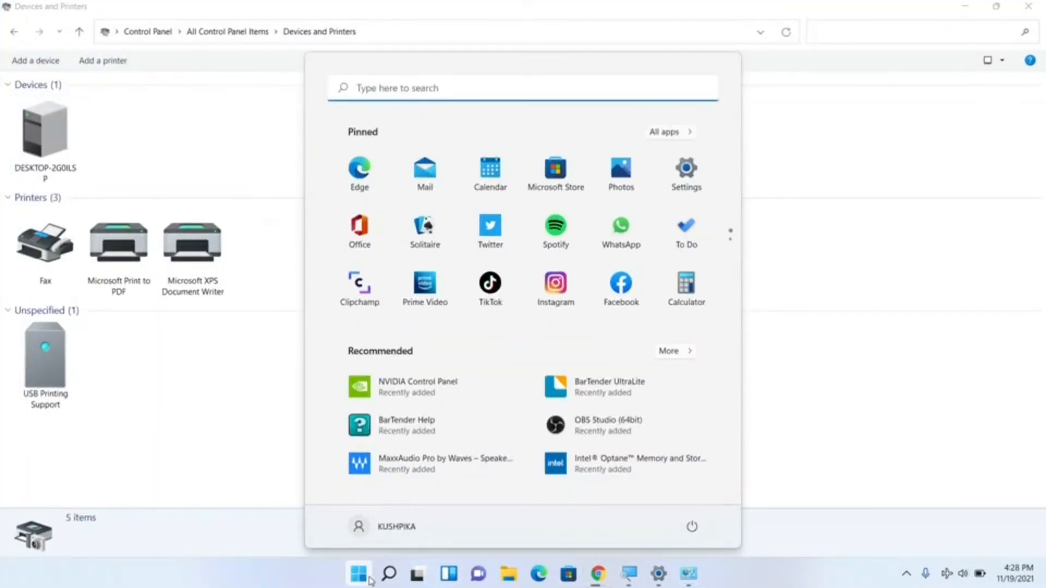
text(b)
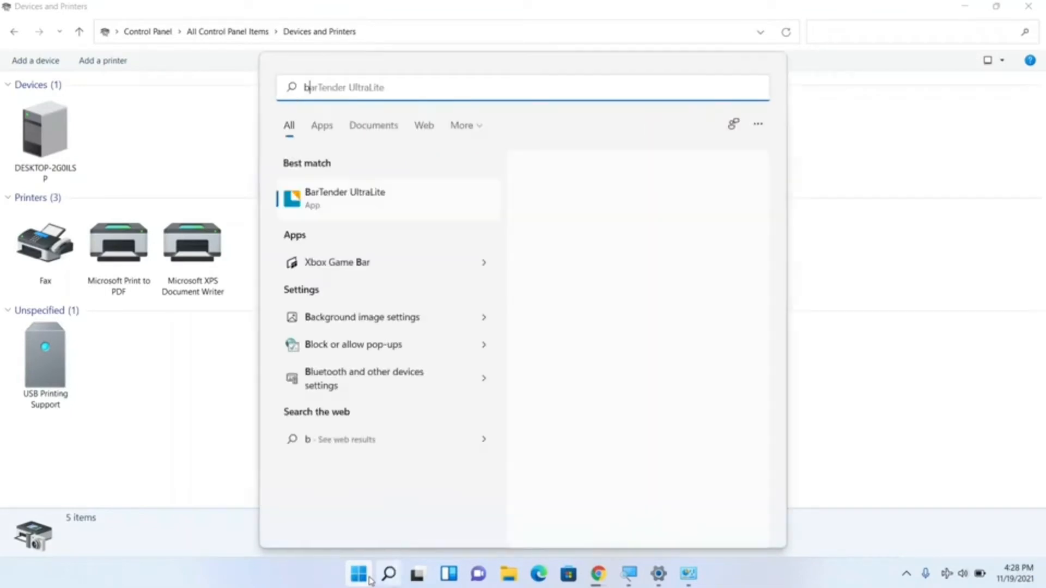
click(365, 207)
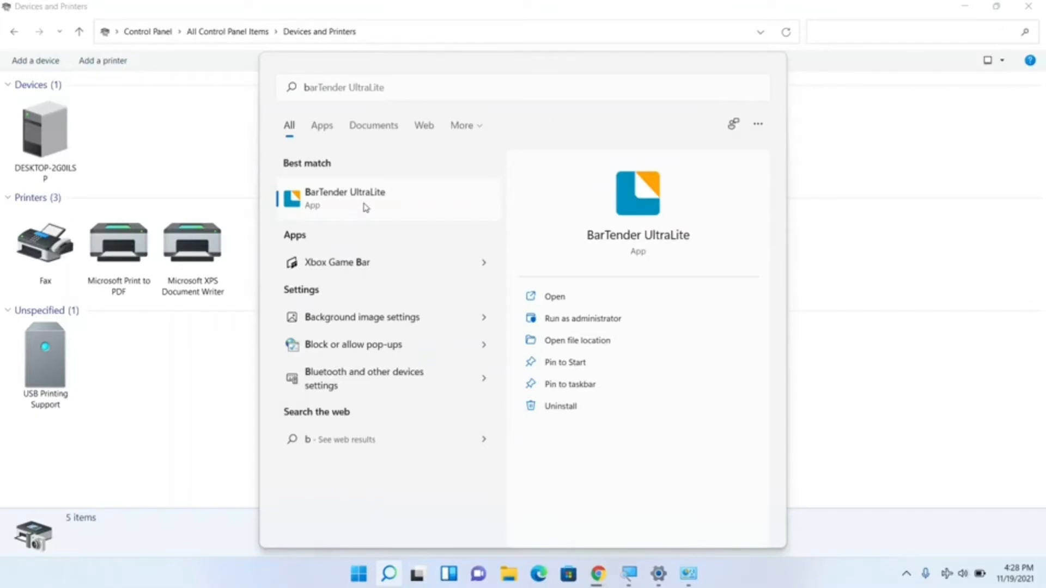
click(365, 207)
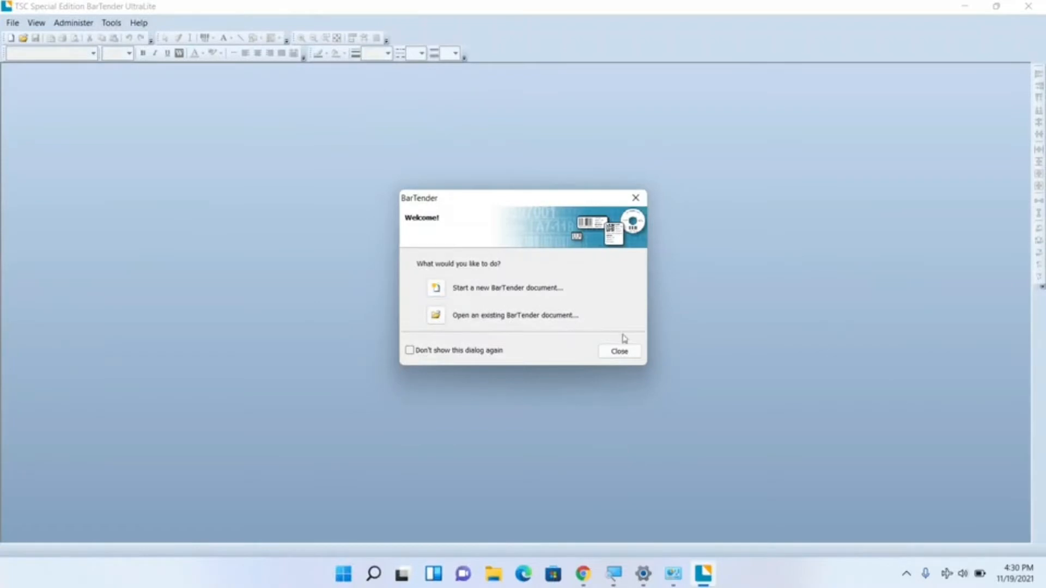
Step: Dismiss the BarTender welcome dialog and create a new blank label document
click(619, 352)
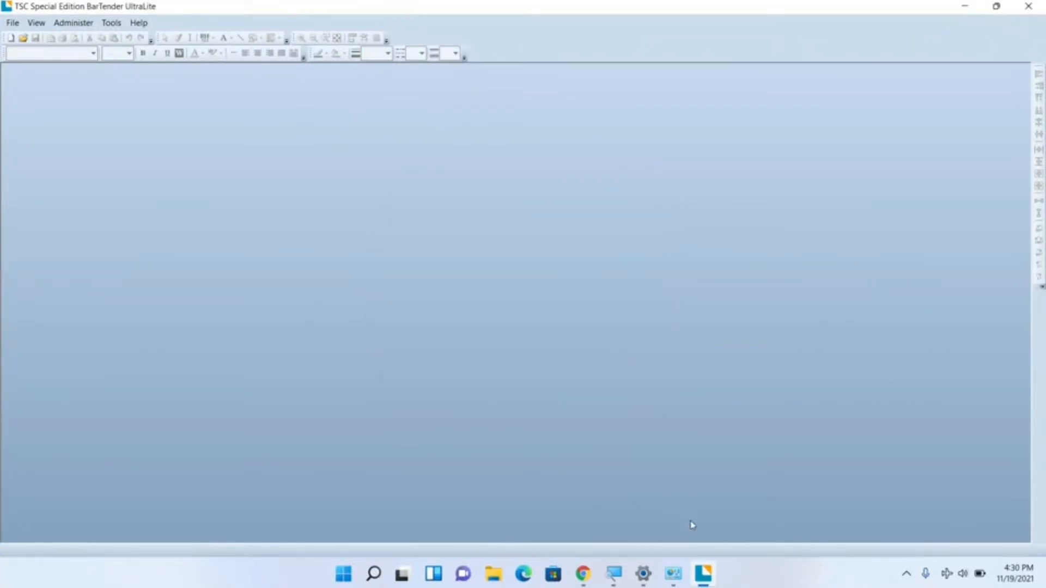
click(11, 38)
click(649, 417)
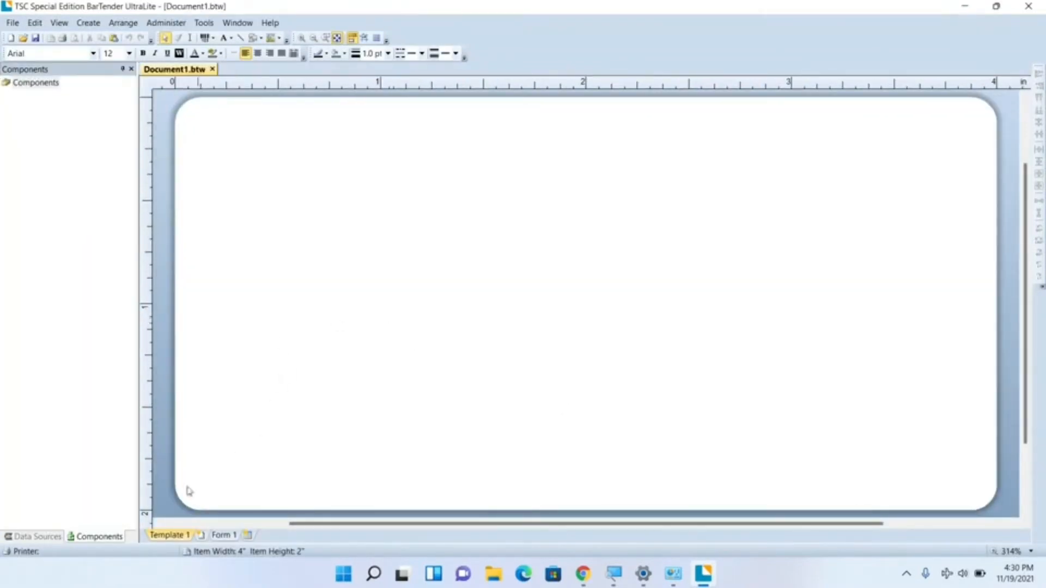
Step: Check the printer selection in the new document's Print dialog, dismissing the driver warning and cancelling the dialog
click(33, 552)
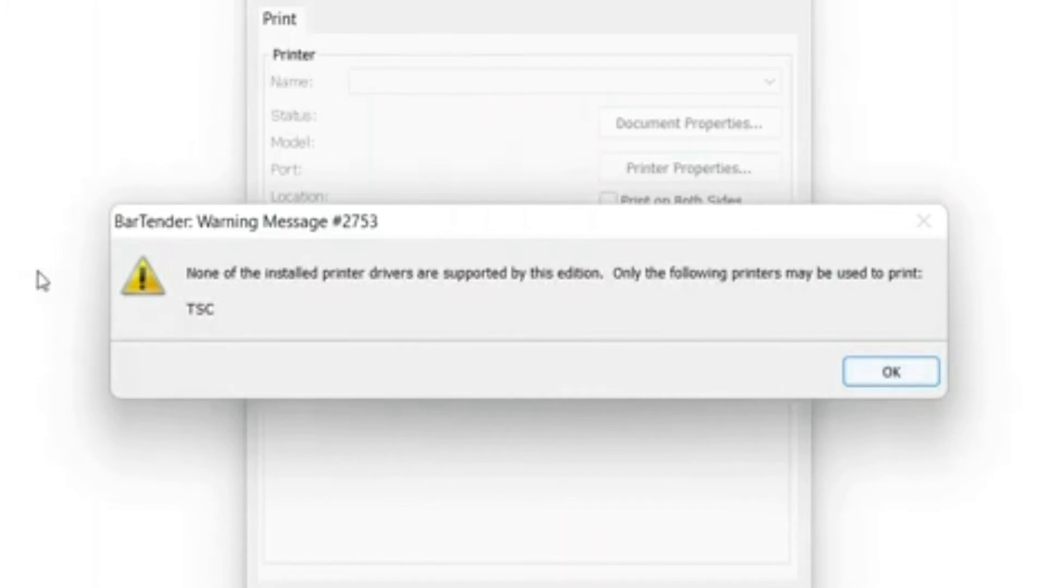
click(907, 373)
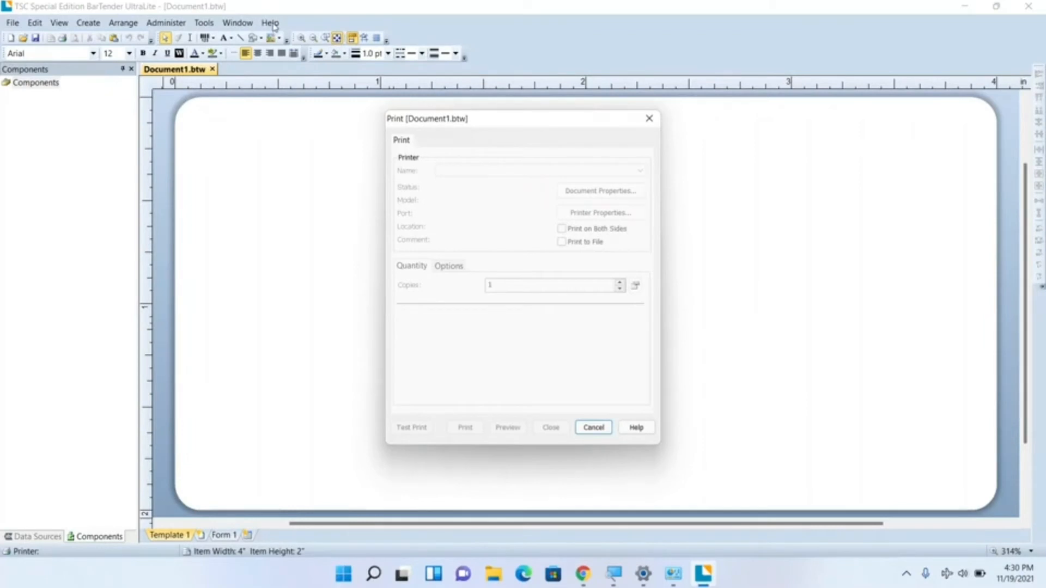
click(274, 25)
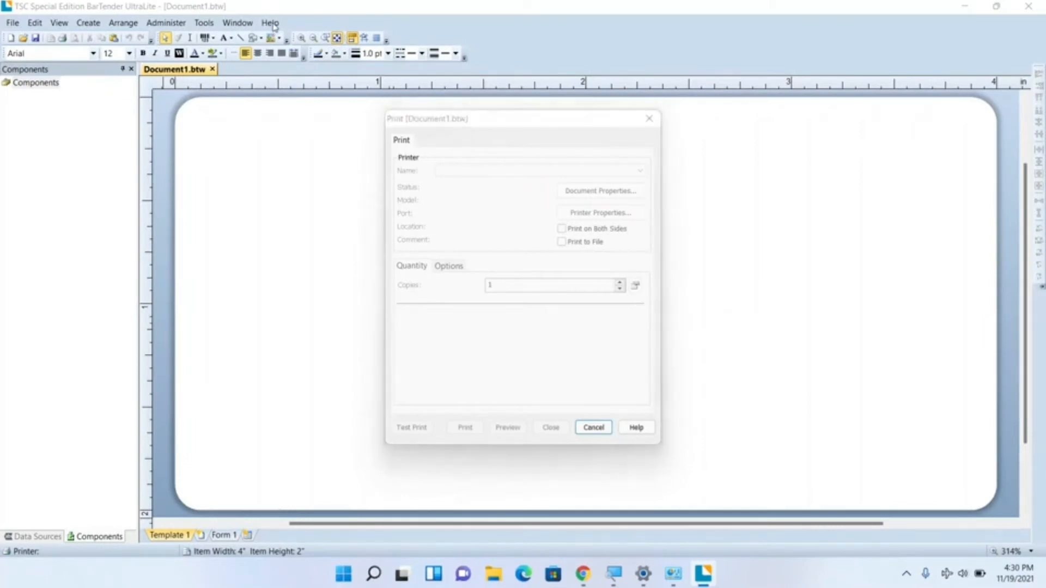
click(609, 428)
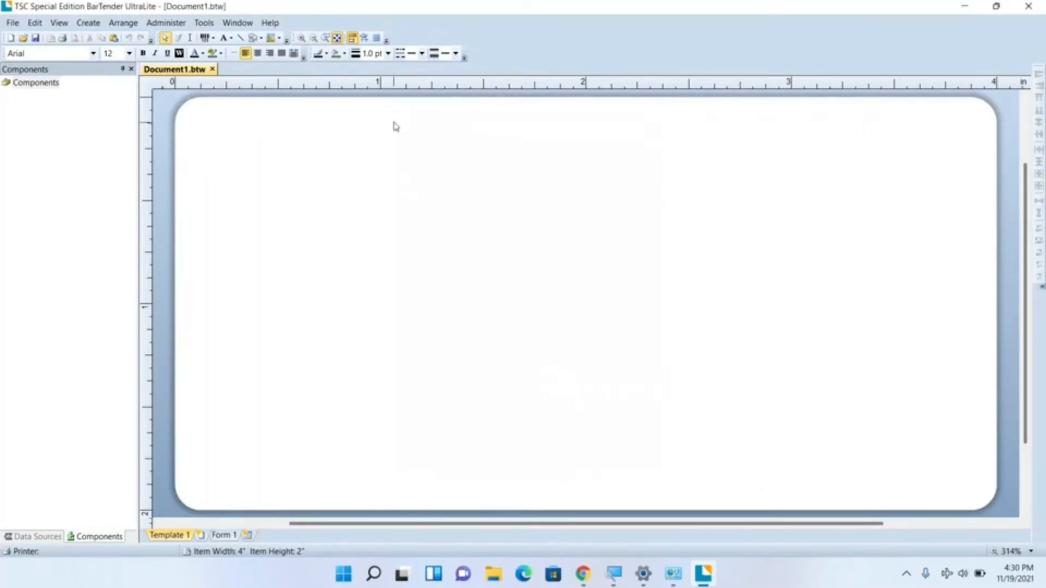
Step: Check BarTender's edition, license and version in its About information, and close it
click(270, 23)
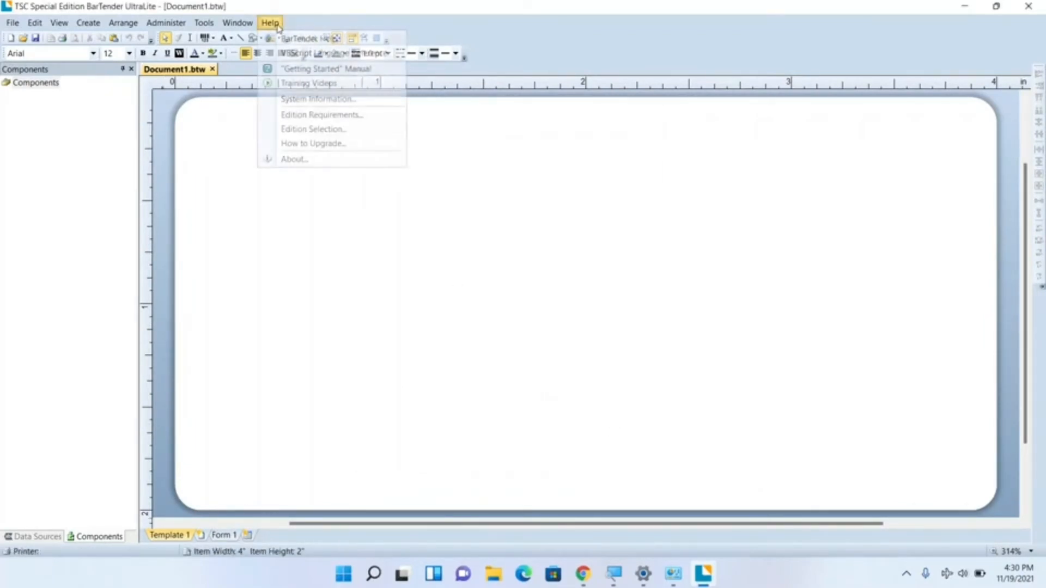
click(298, 159)
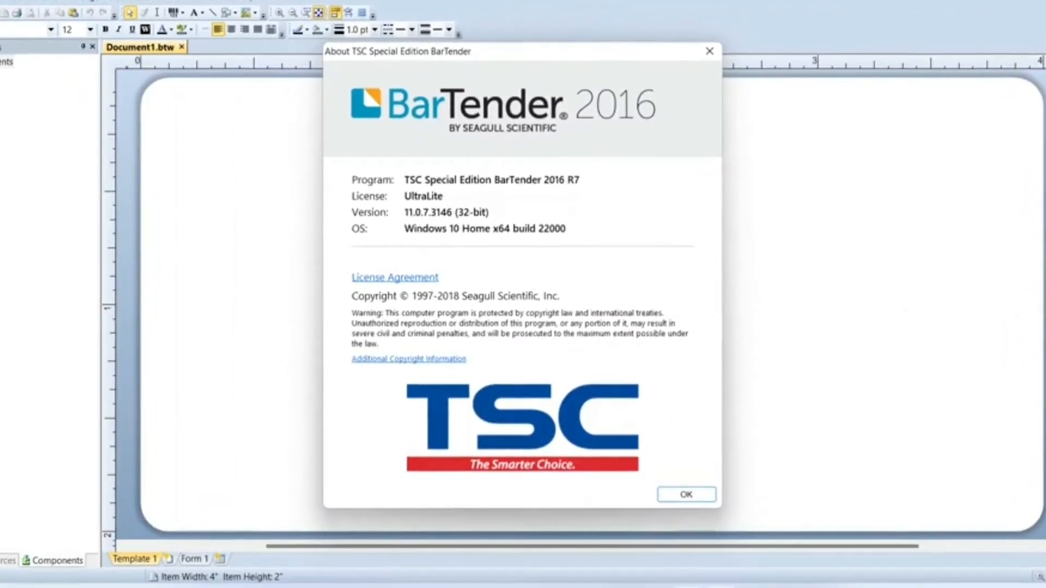
mouse_move(717, 585)
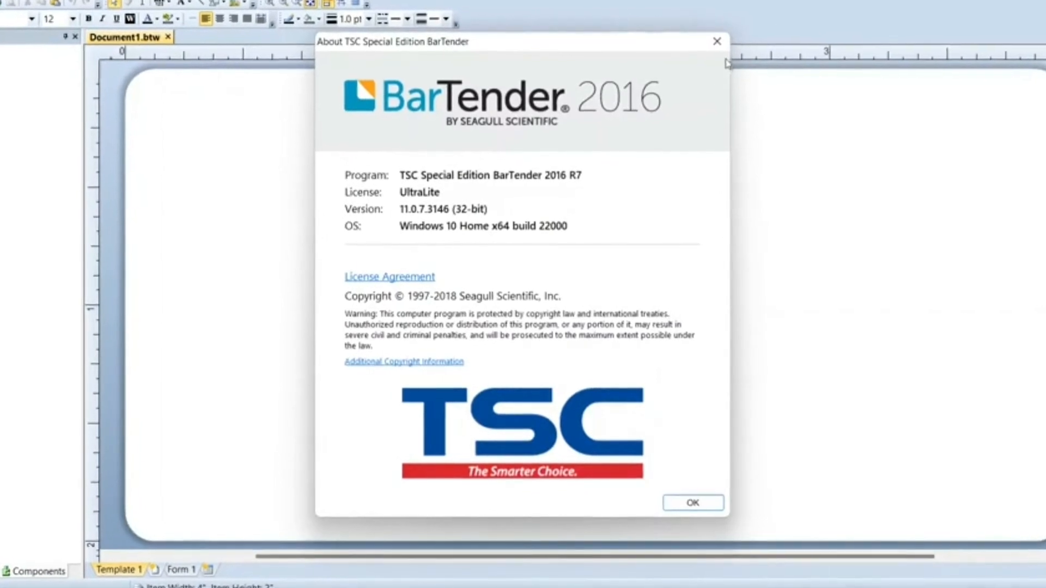
click(720, 37)
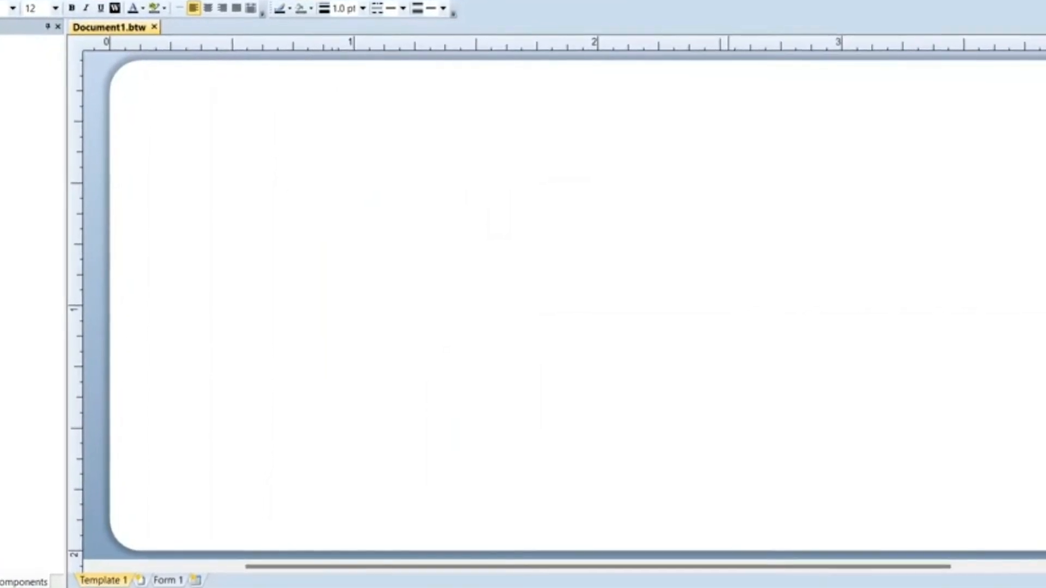
Step: Close BarTender and minimize the Devices and Printers window
click(1038, 12)
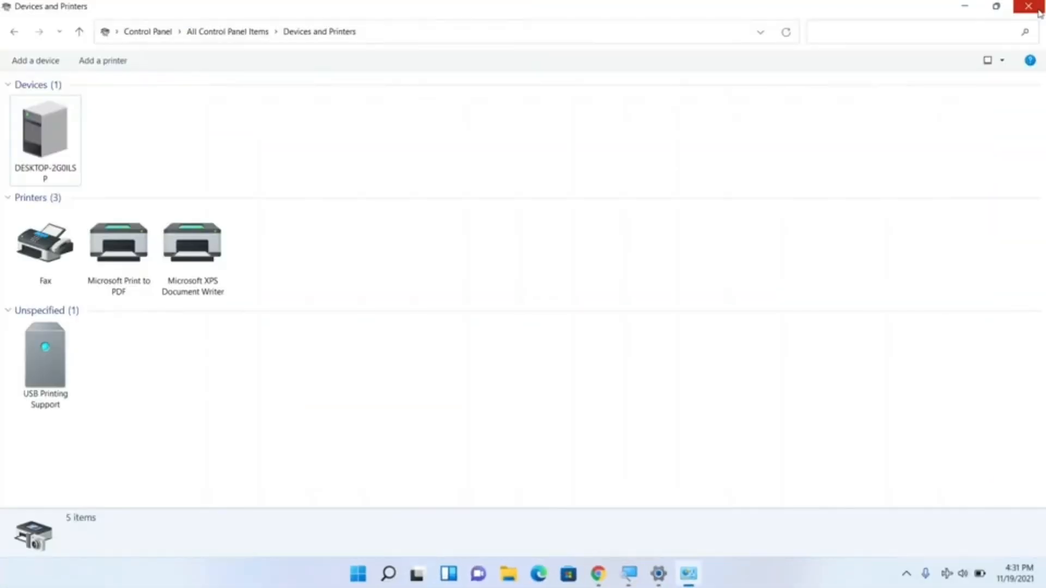
click(972, 5)
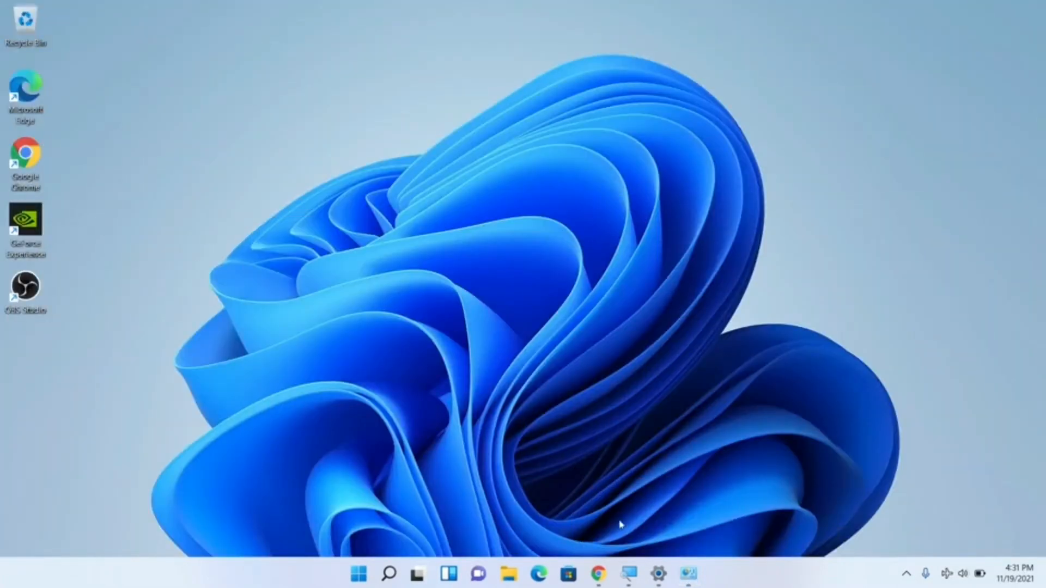
Step: Show the downloaded Zenpert_2021.2 driver installer in its folder and run it as administrator
mouse_move(599, 566)
click(603, 529)
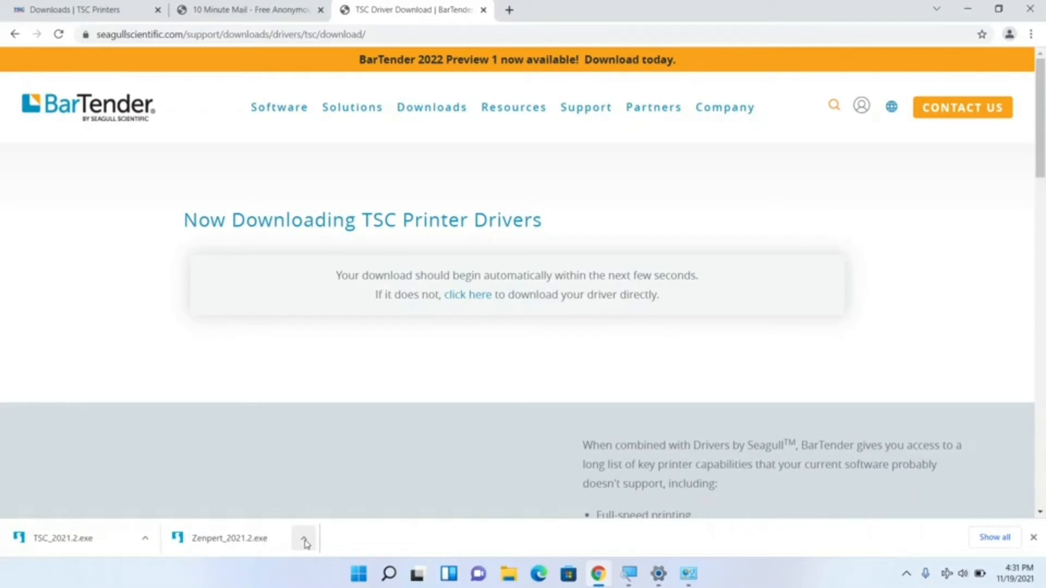
click(304, 539)
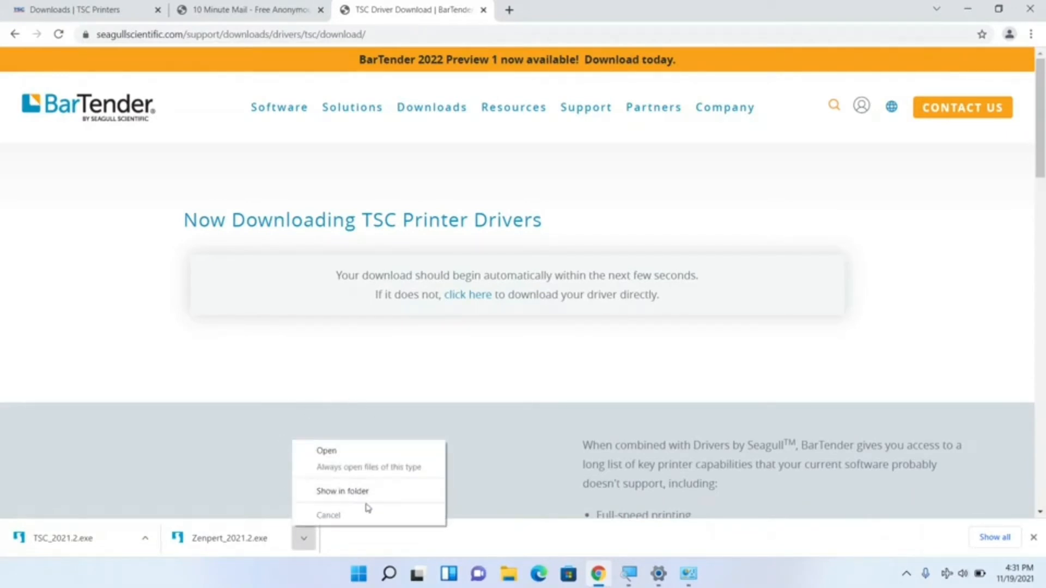
click(339, 493)
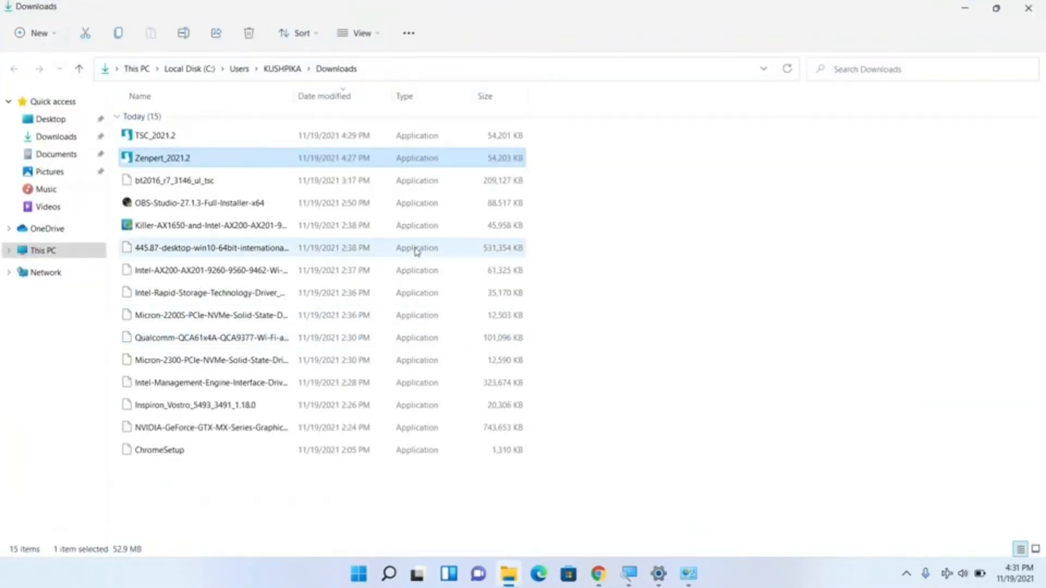
right_click(175, 163)
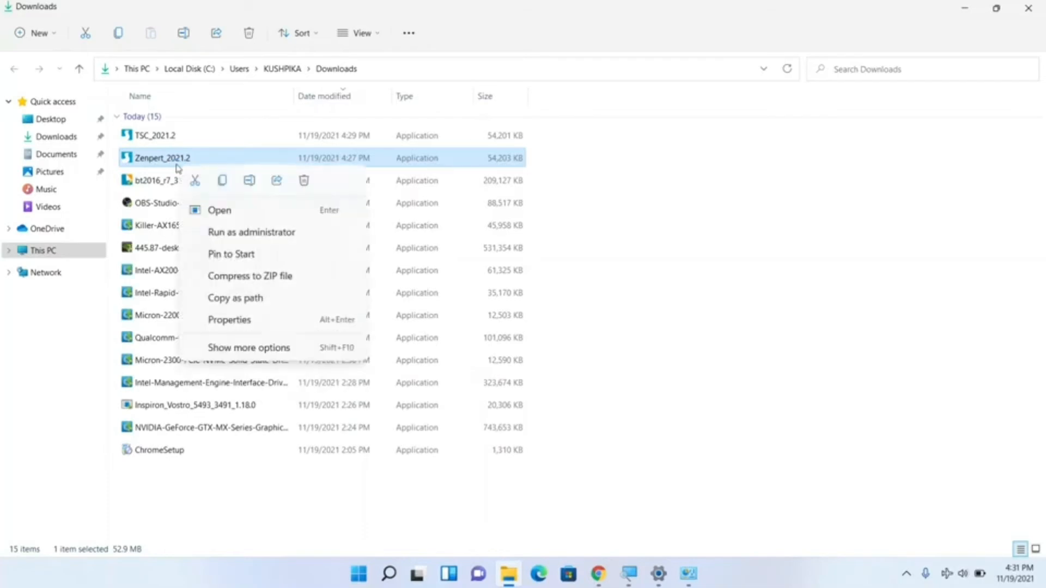
click(269, 233)
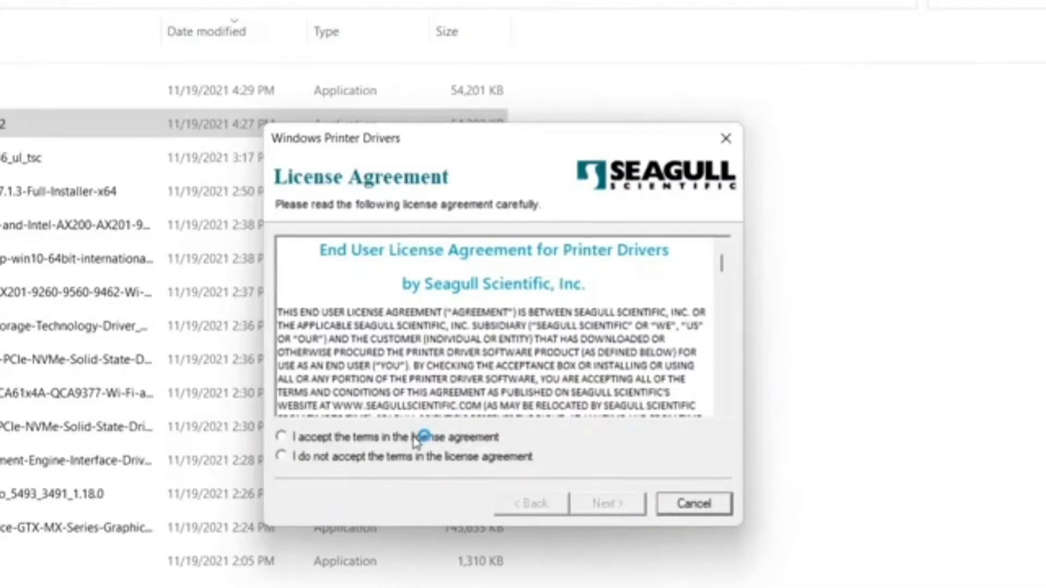
Step: Accept the Seagull license agreement and unpack the Zenpert drivers to the default directory, with the Driver Wizard set to run after unpacking
click(414, 439)
click(602, 509)
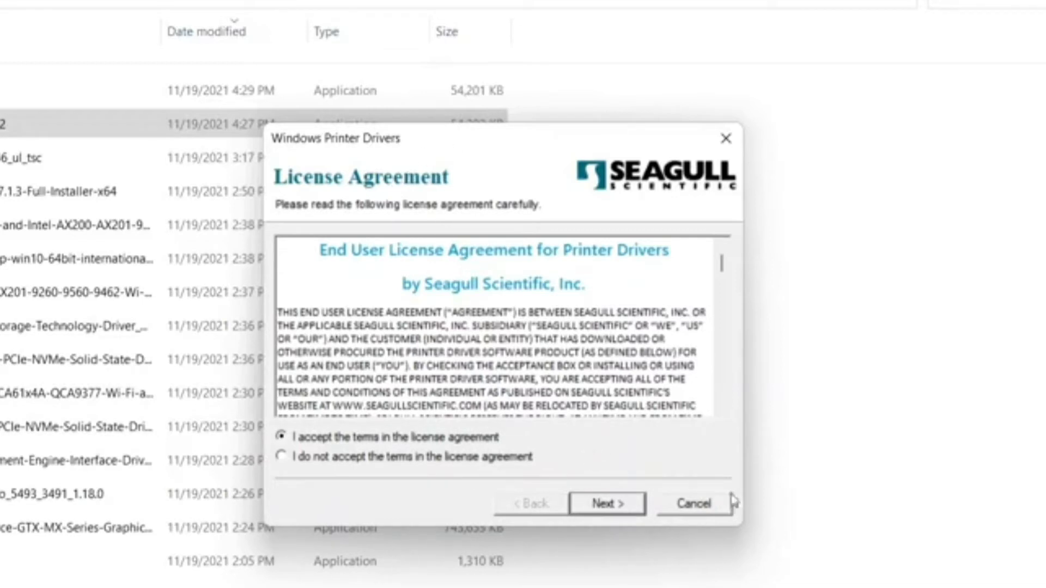
click(608, 507)
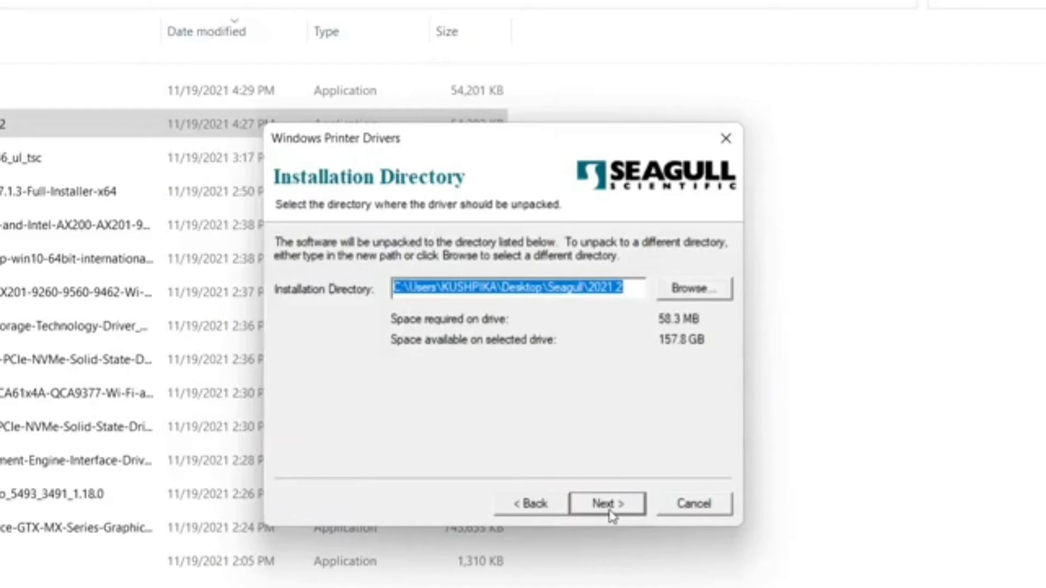
click(608, 505)
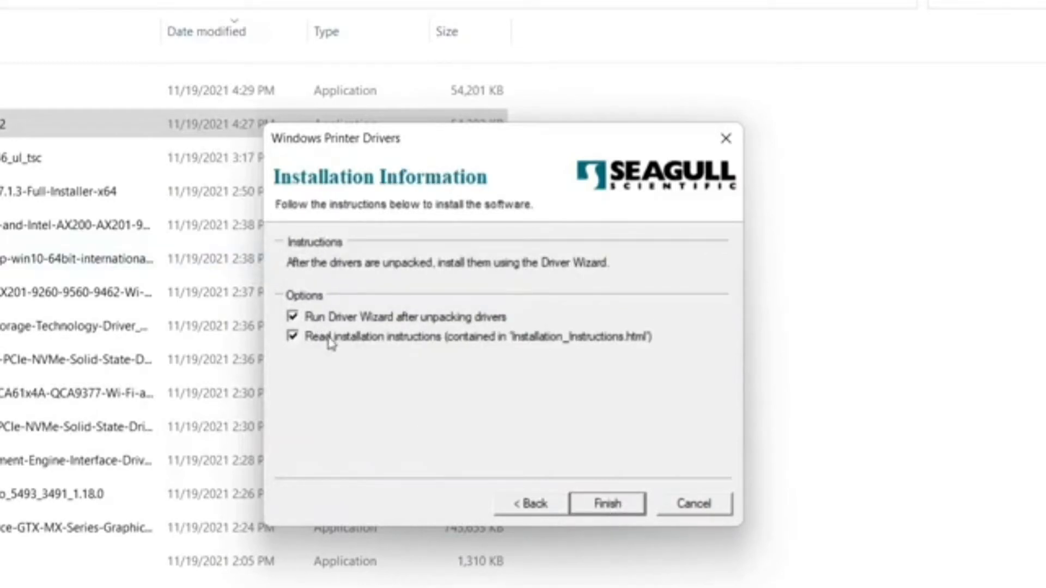
click(626, 507)
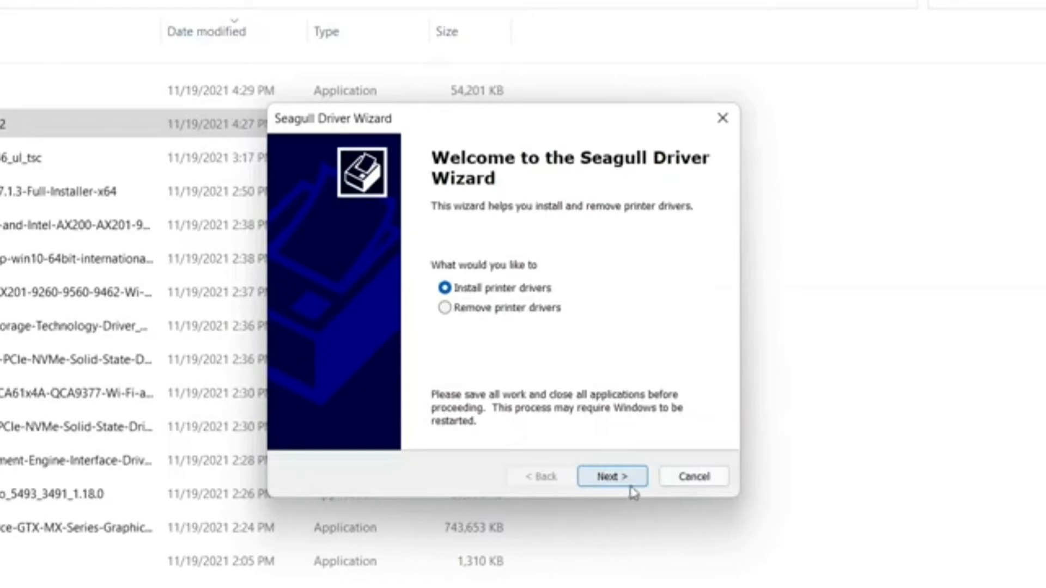
Step: Install the Plug and Play driver for the Zenpert 4T520 on USB001 as the default, unshared printer, and close the wizard
click(613, 479)
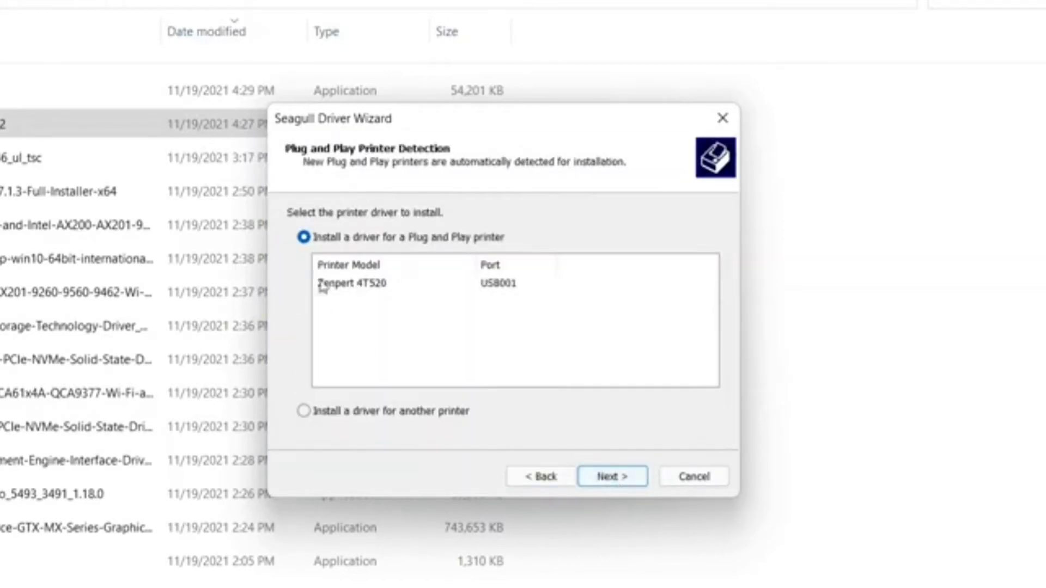
click(369, 286)
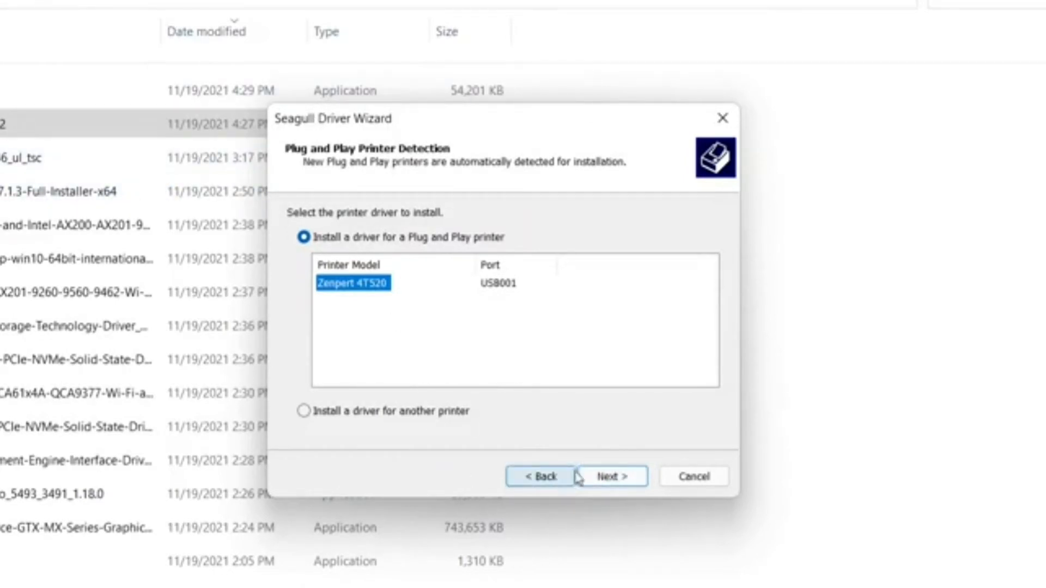
click(608, 477)
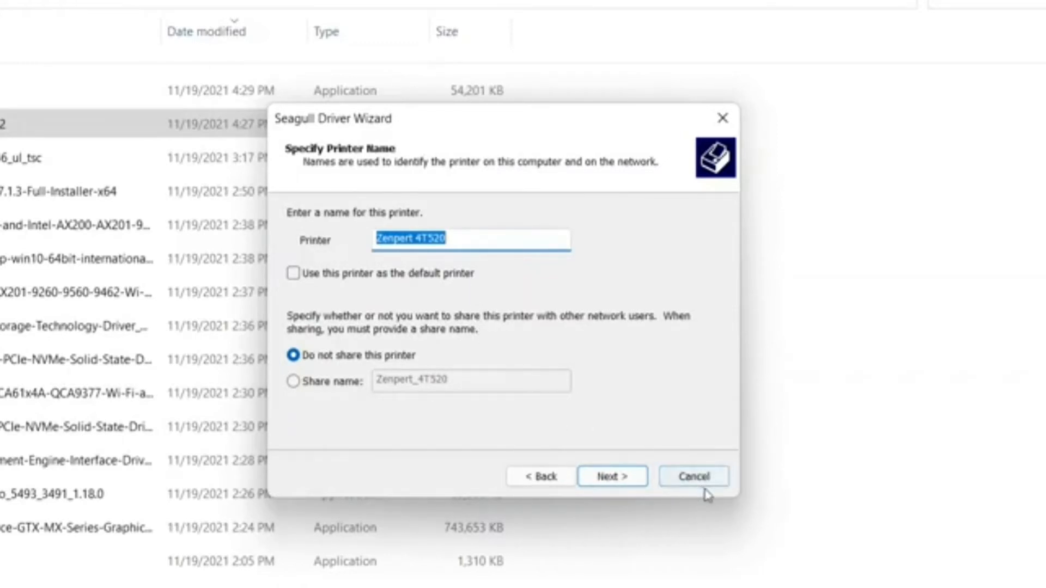
click(311, 279)
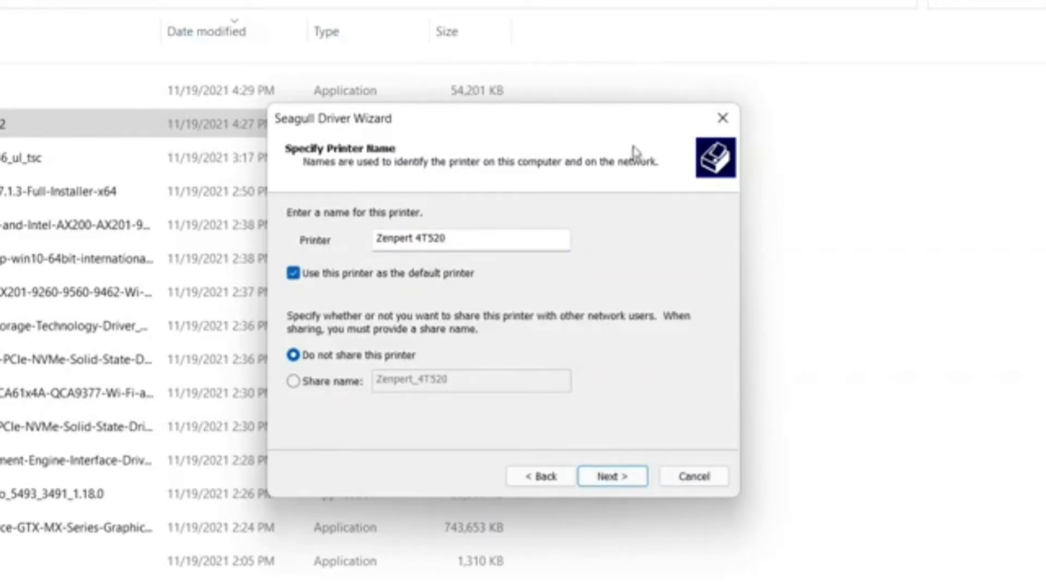
click(609, 478)
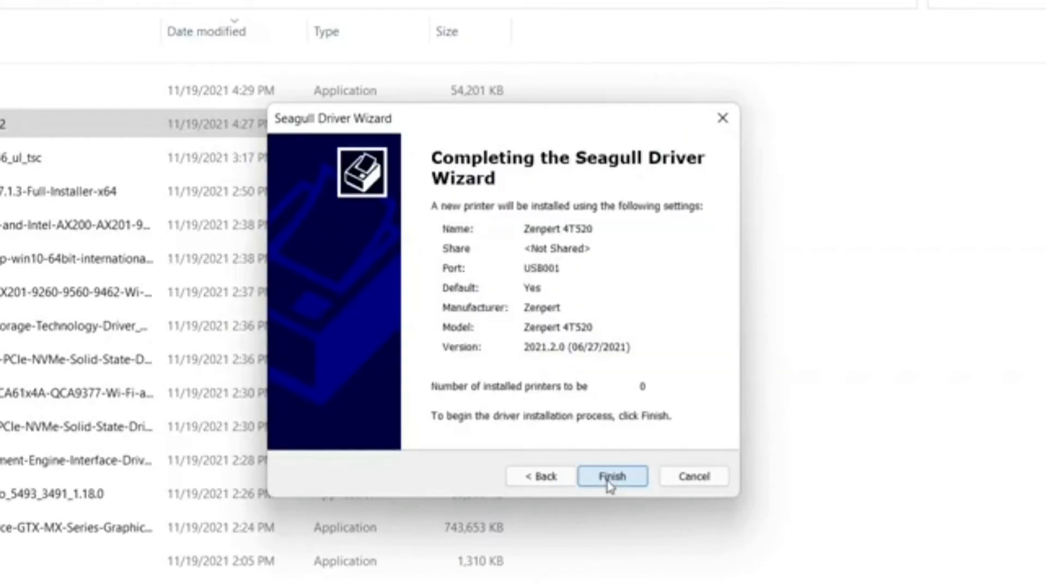
click(609, 478)
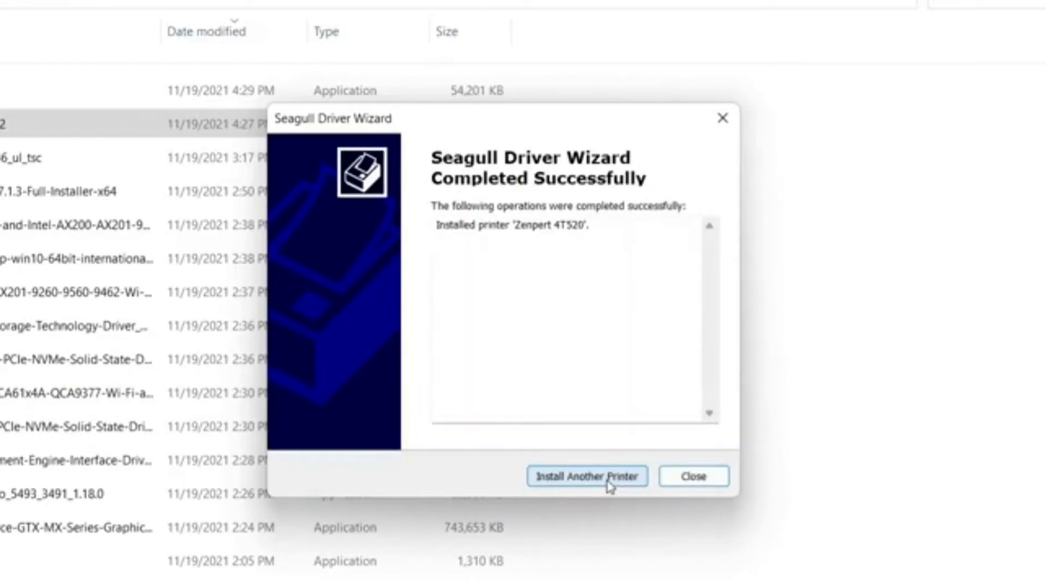
click(702, 480)
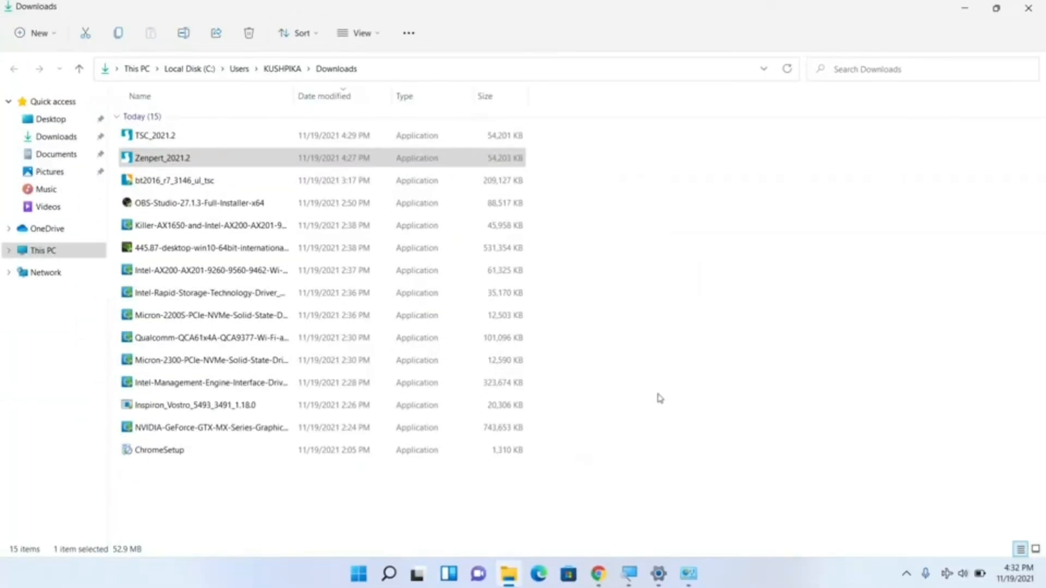
Step: Set the Zenpert 4T520 as the default printer in Devices and Printers, accepting that Windows stops managing the default
mouse_move(685, 576)
click(688, 576)
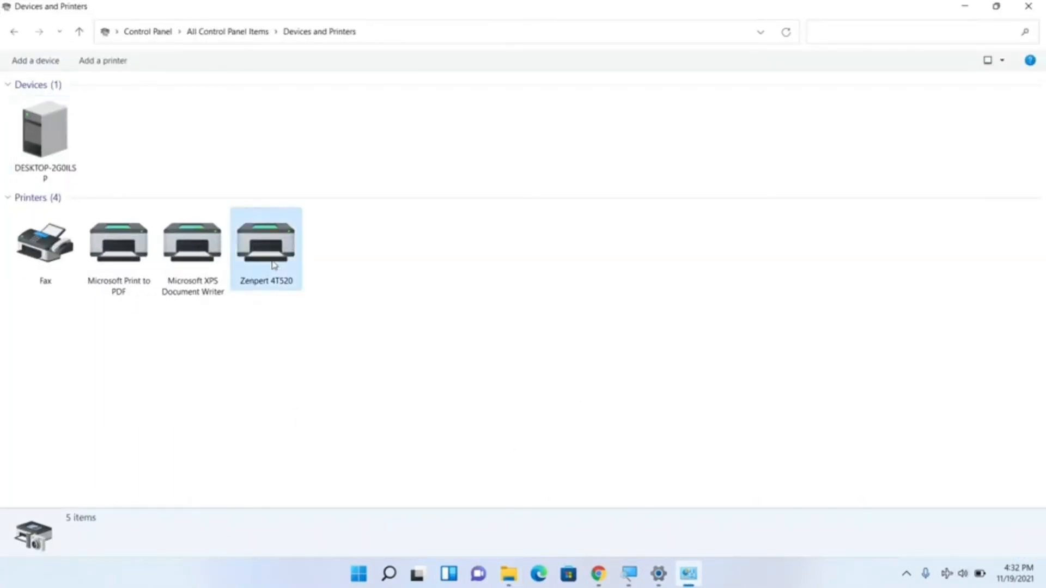
click(274, 266)
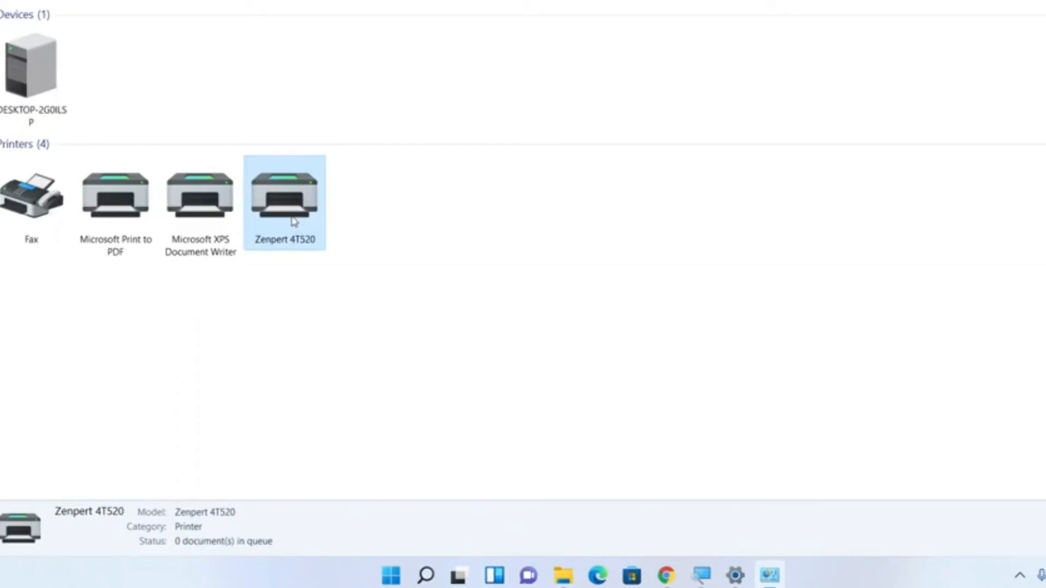
right_click(294, 221)
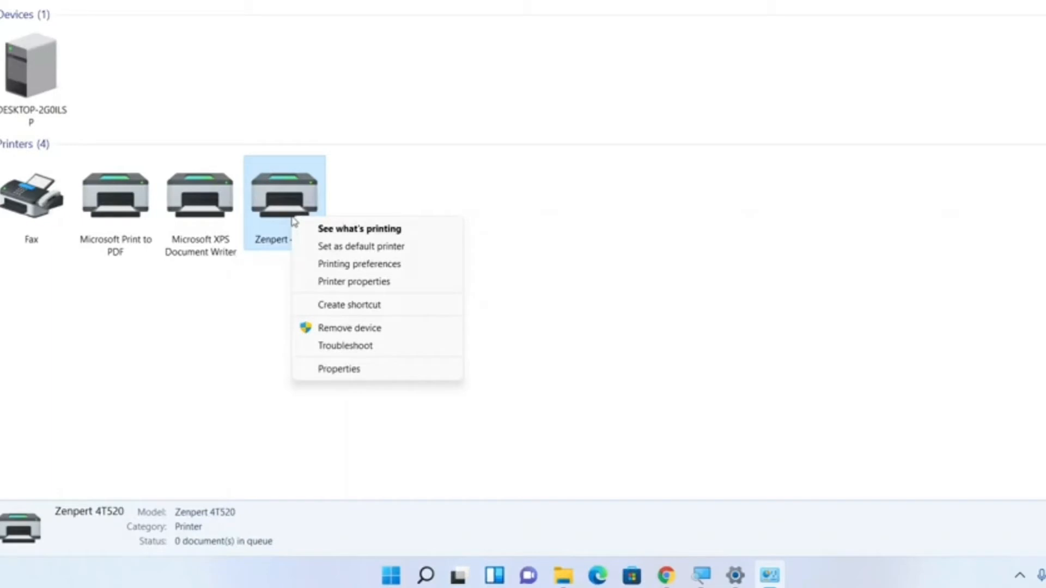
click(356, 246)
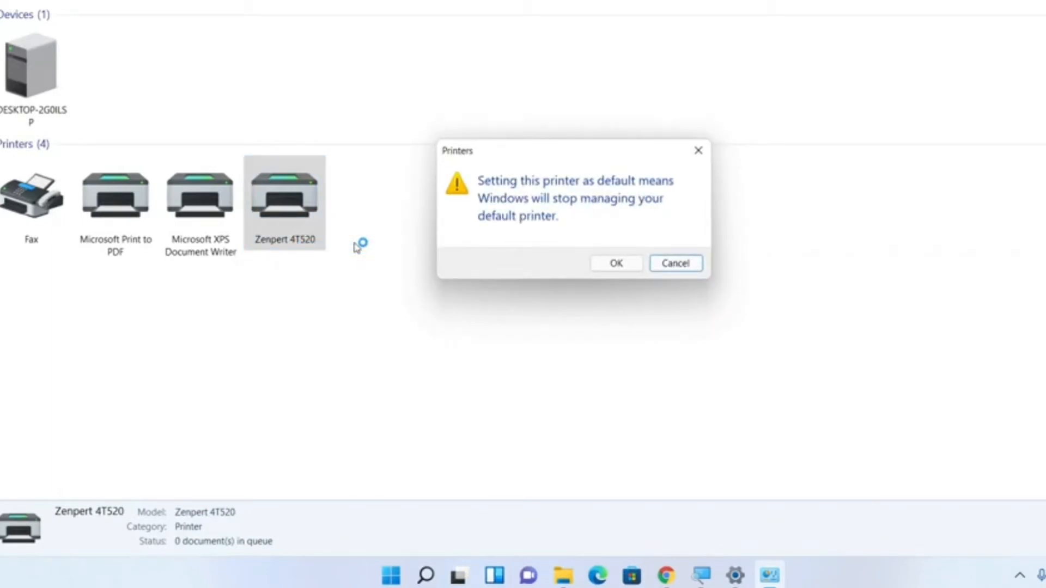
click(595, 260)
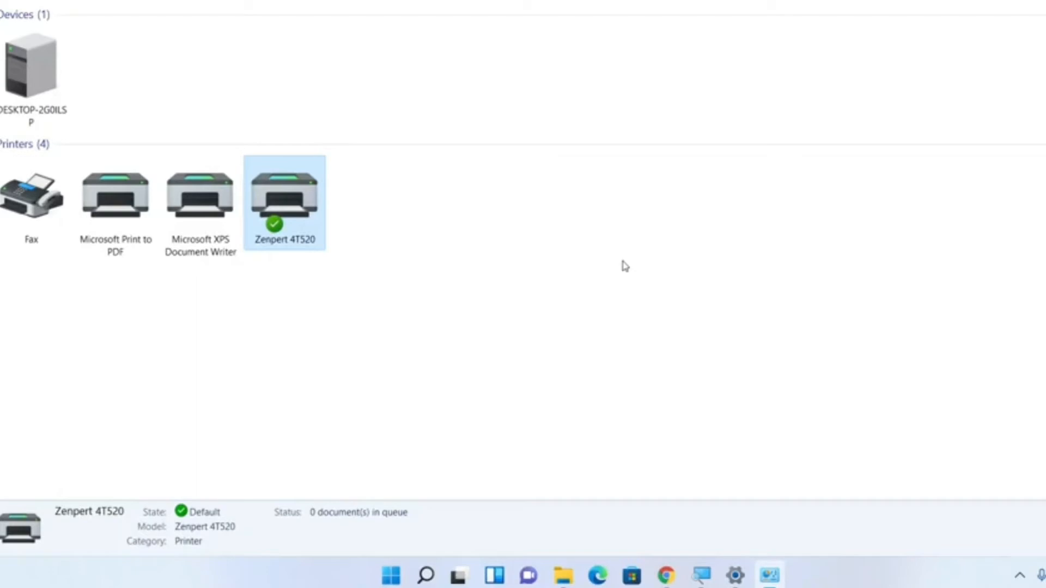
Step: Print a test page from the Zenpert 4T520's printer properties and close the properties dialog
right_click(299, 222)
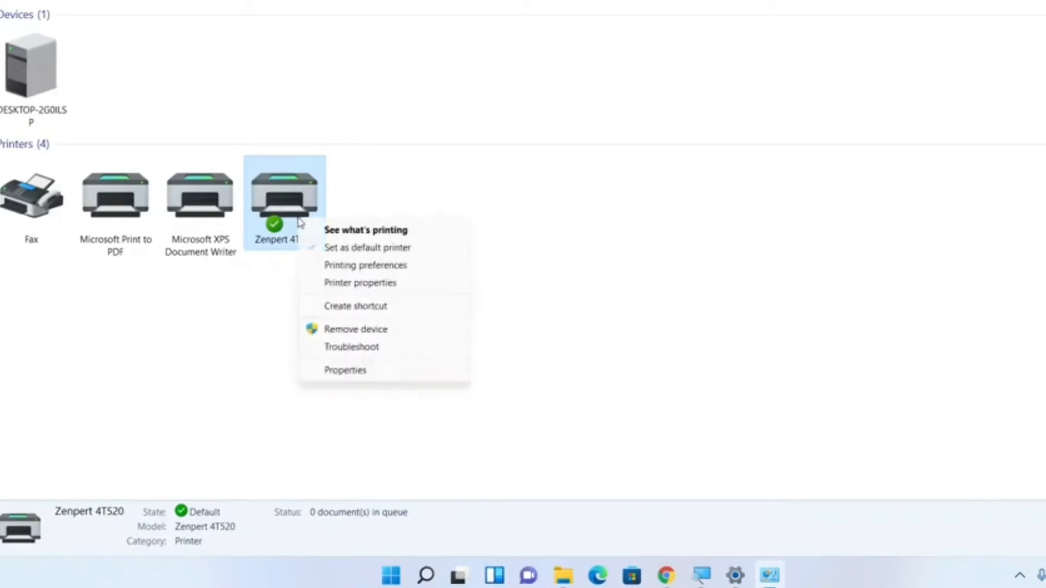
click(375, 282)
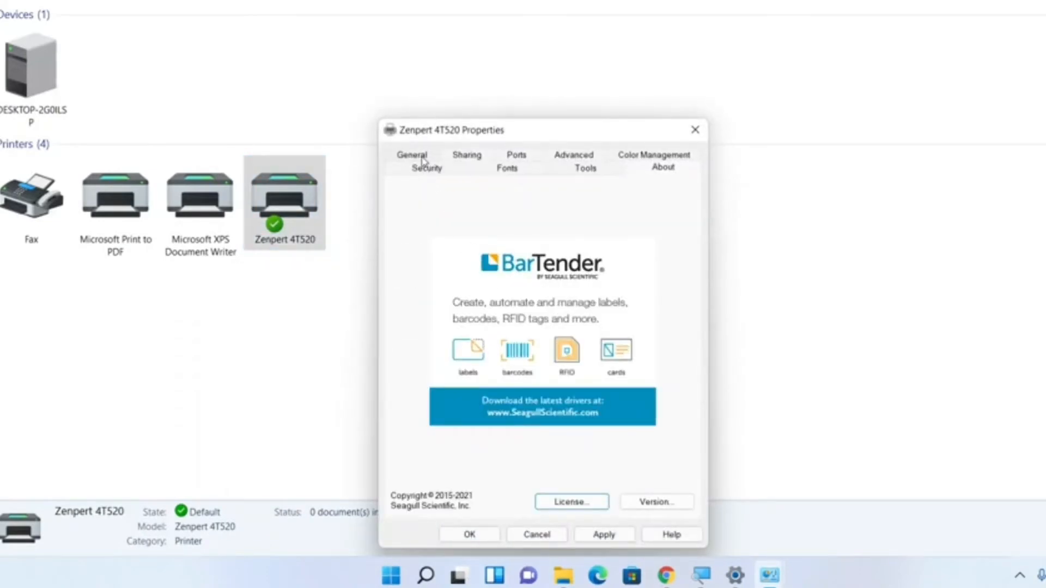
click(423, 158)
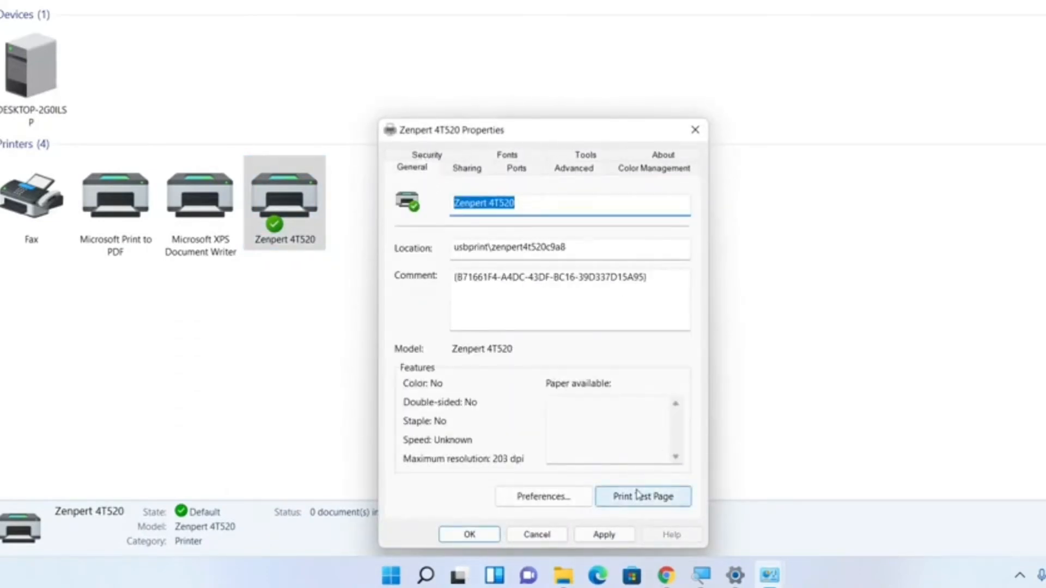
click(637, 494)
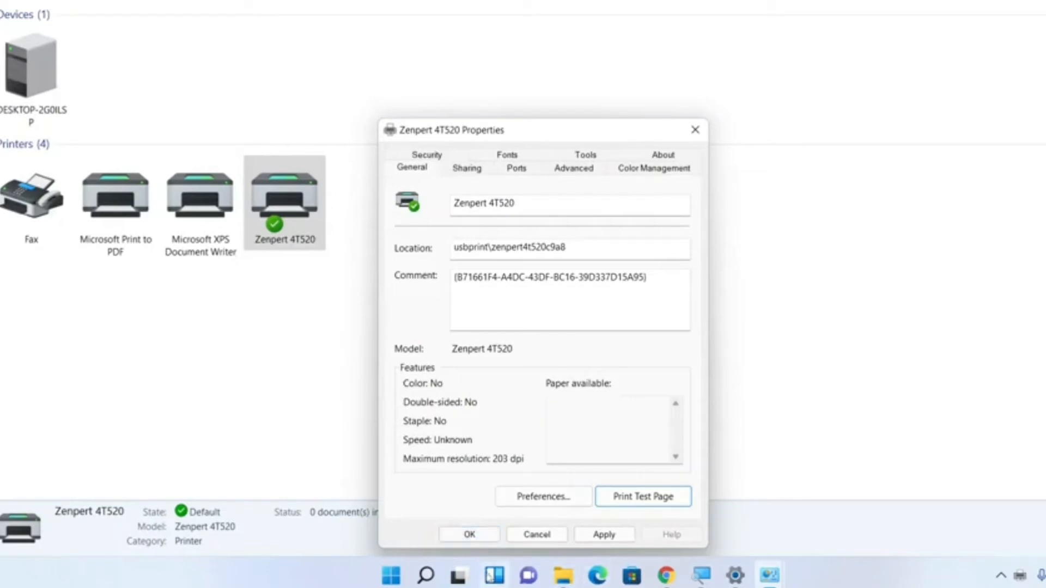
click(469, 534)
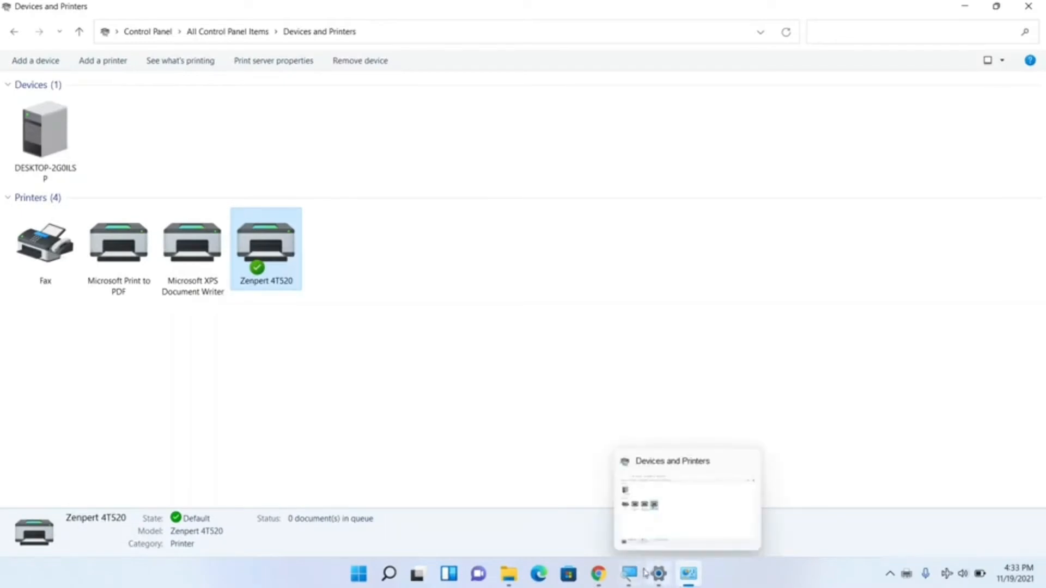
Step: Return to the Downloads folder and run the TSC_2021.2 driver installer as administrator
click(598, 574)
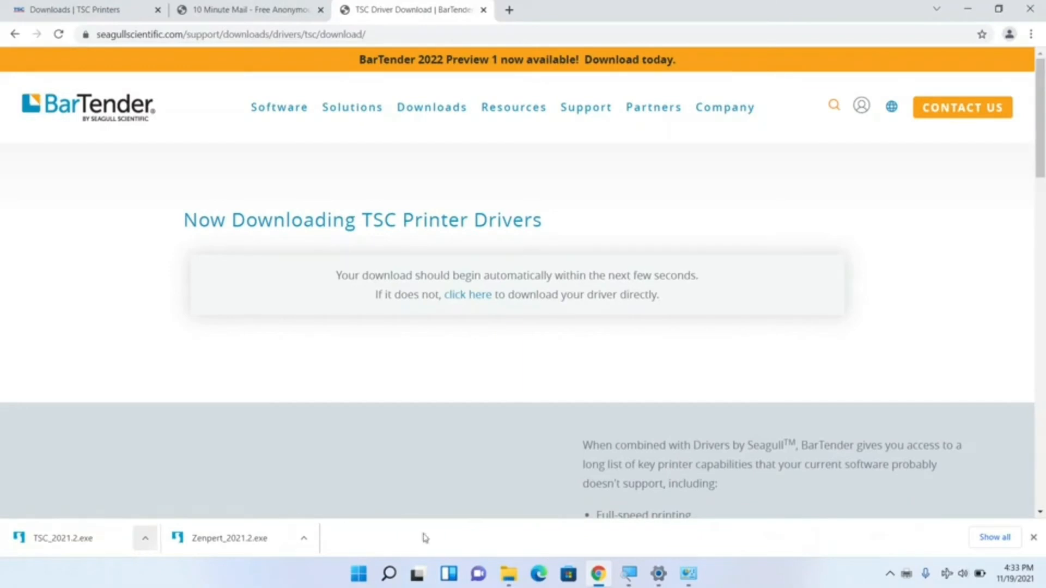
mouse_move(510, 580)
click(502, 532)
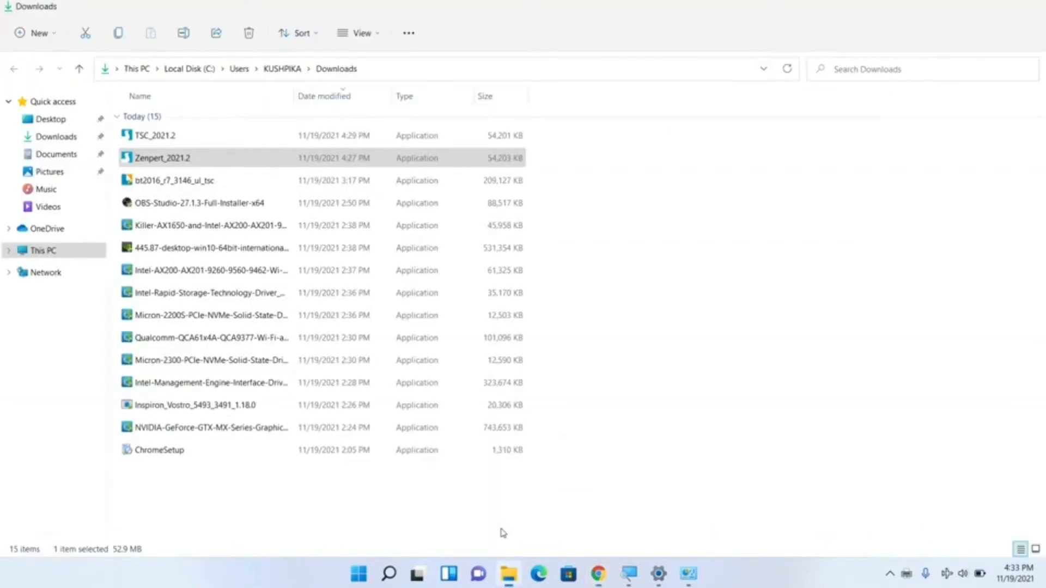
click(159, 139)
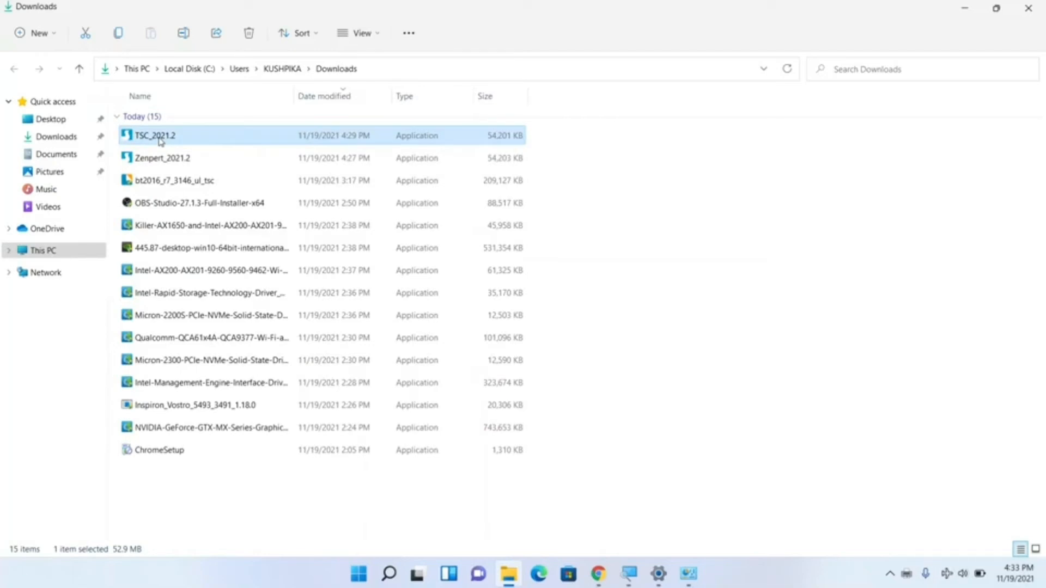
right_click(158, 137)
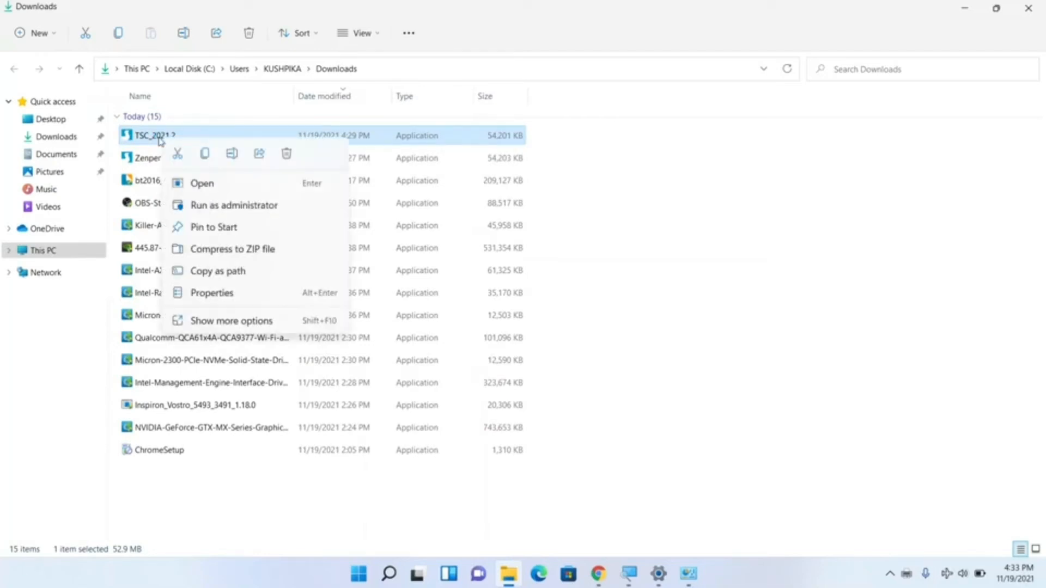
click(244, 206)
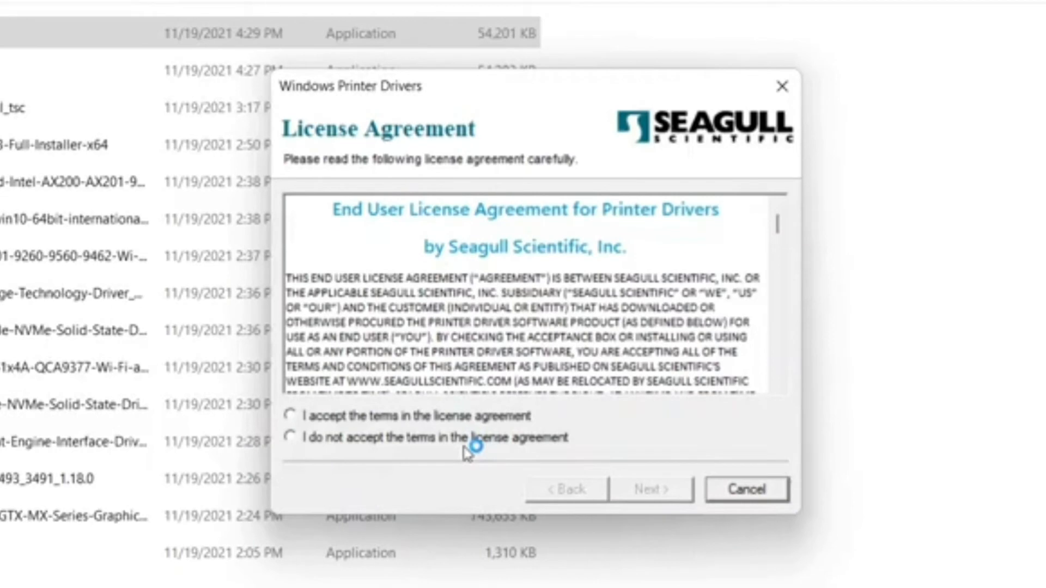
Step: Accept the license agreement and unpack the TSC drivers with the Driver Wizard set to run after unpacking
click(390, 420)
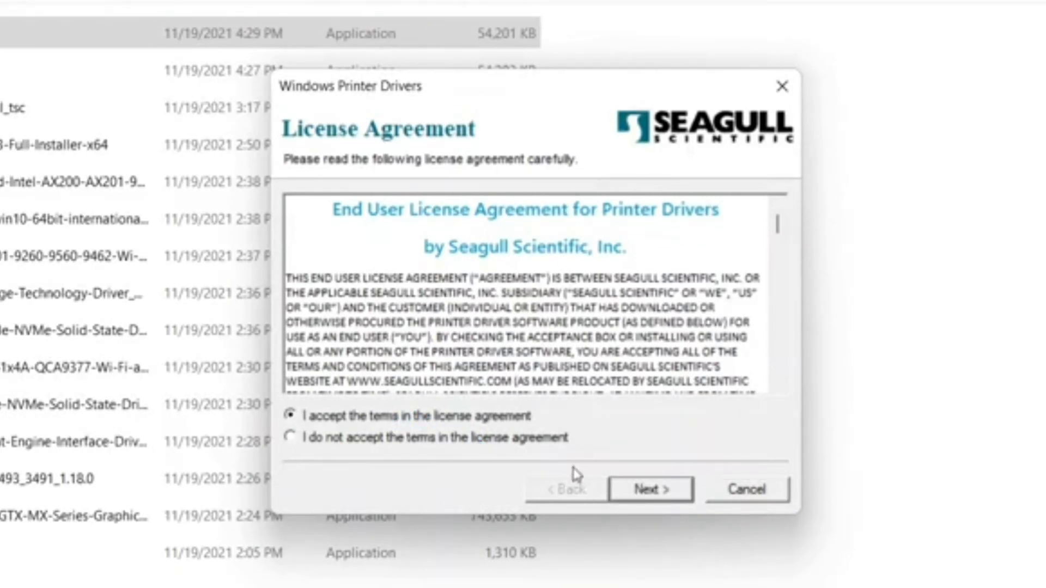
click(650, 489)
click(659, 490)
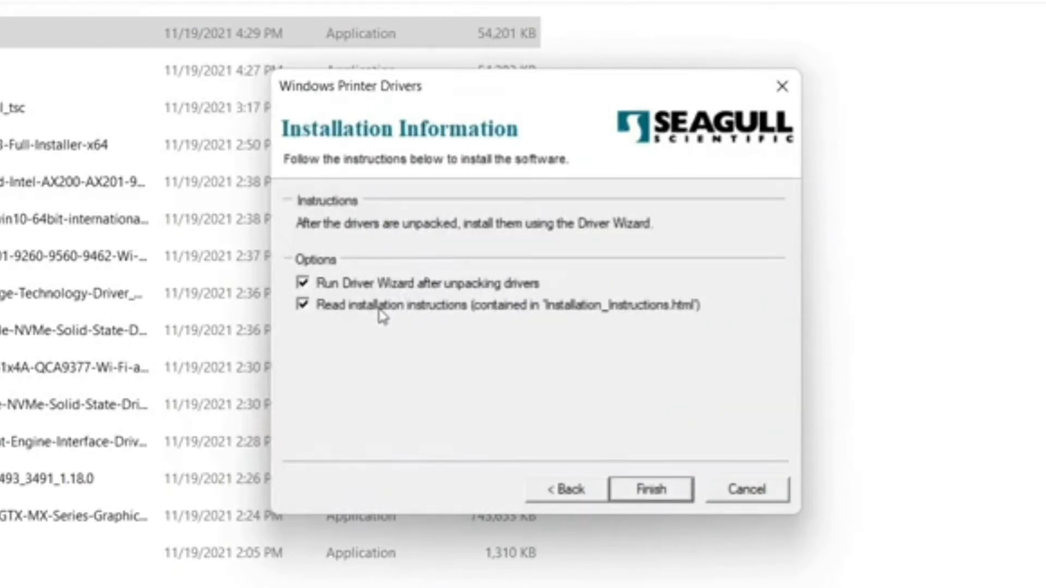
click(670, 495)
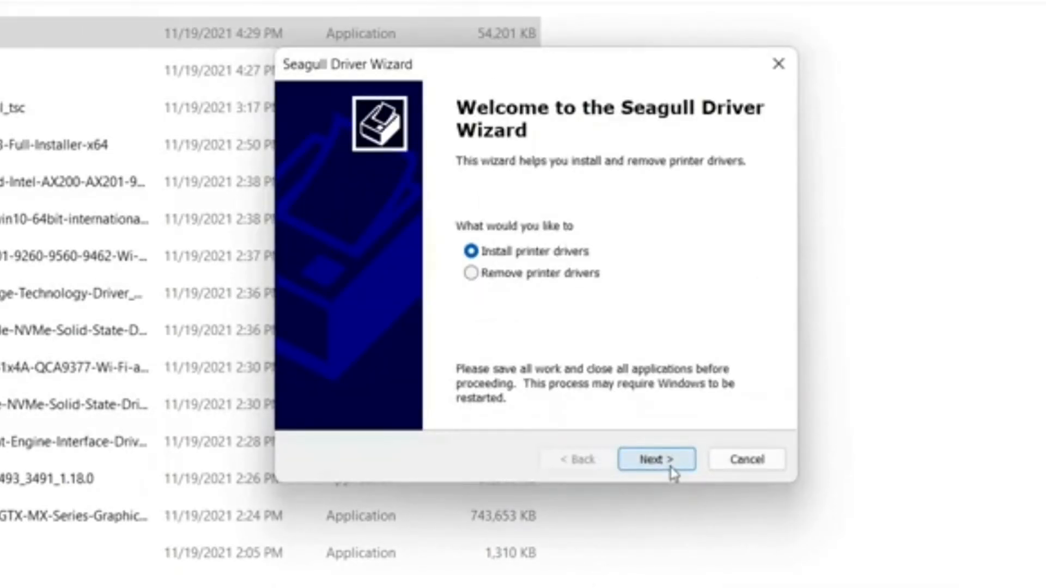
Step: Choose to install printer drivers in the Seagull Driver Wizard and specify manufacturer TSC with the model TSC TE200
click(672, 469)
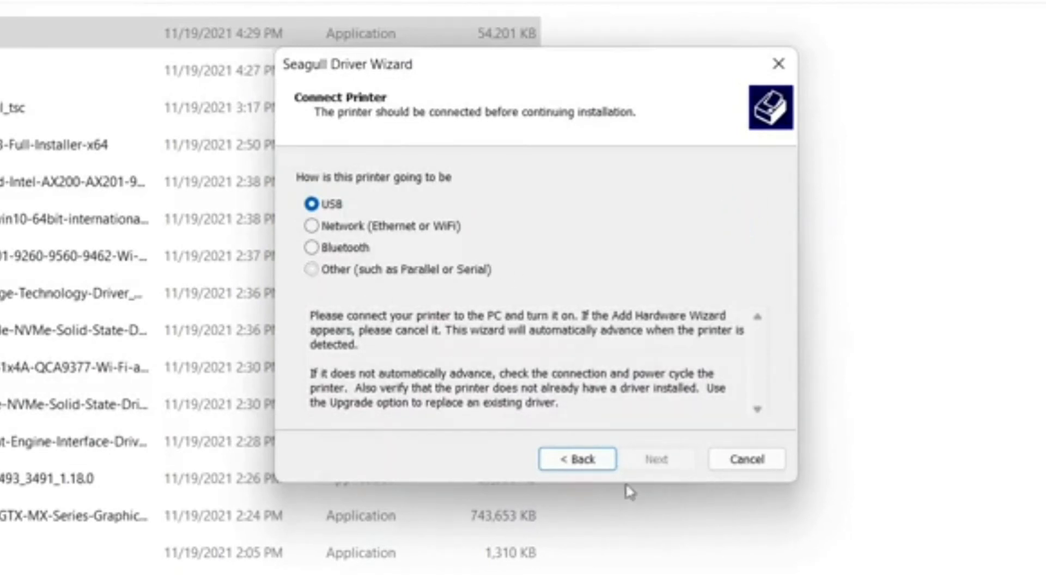
click(673, 468)
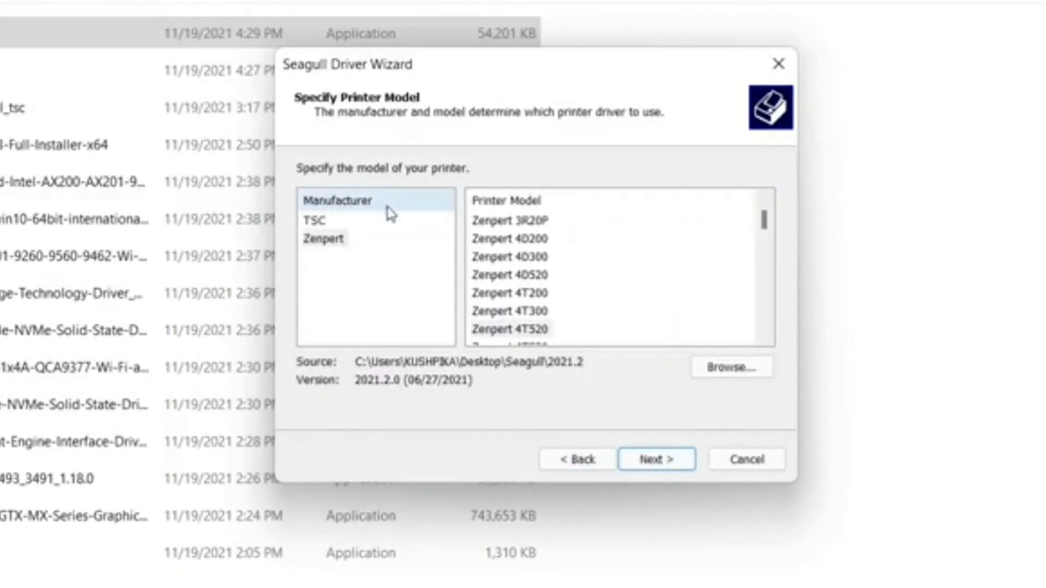
click(318, 222)
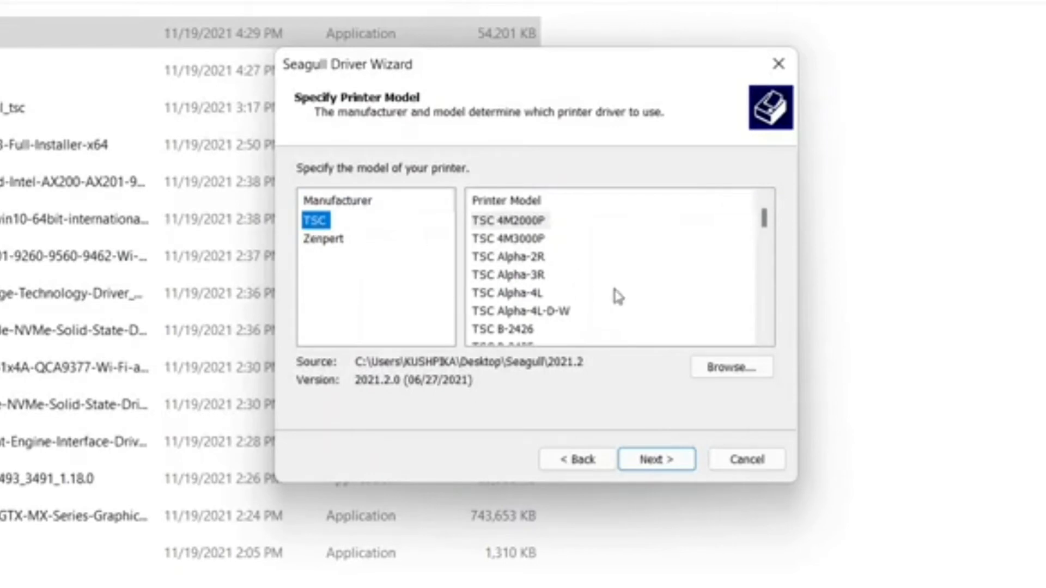
click(529, 294)
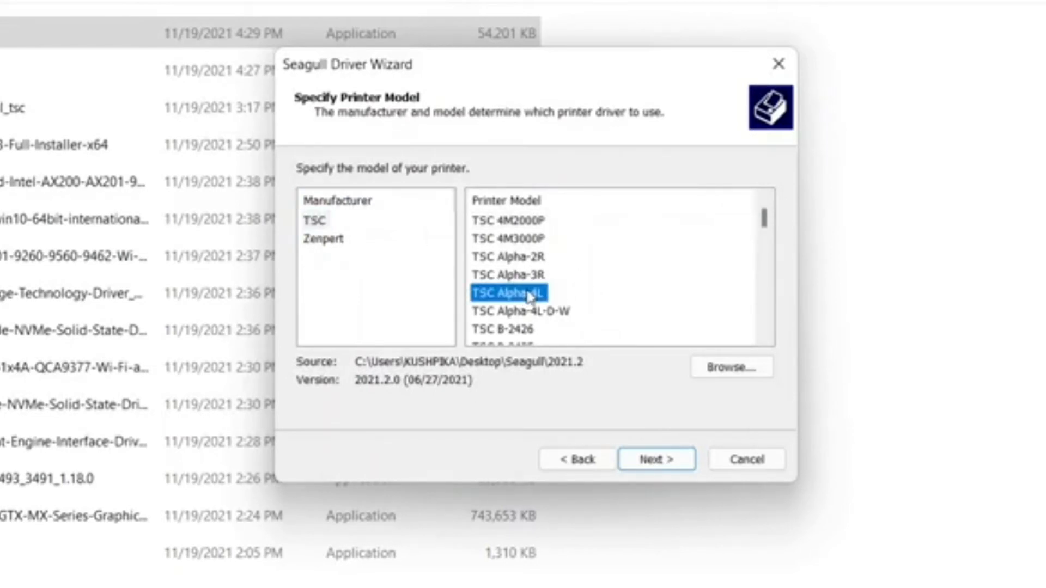
key(Down)
key(Down)
key(Down)
key(Down)
key(Down)
key(Down)
key(Down)
key(Down)
key(Down)
key(Down)
key(Down)
key(Down)
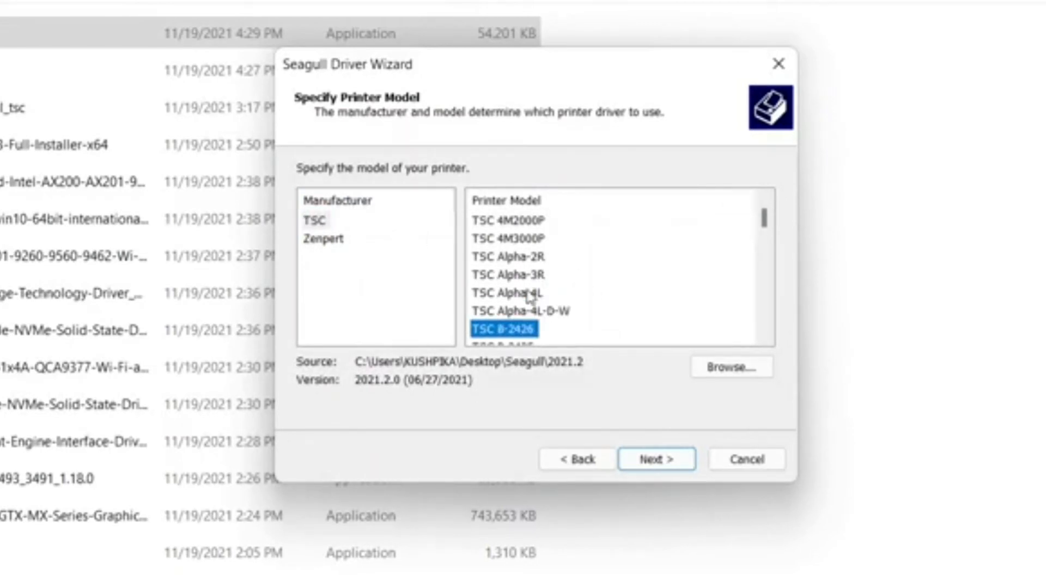
key(Down)
key(Down)
key(Down)
key(Down)
key(Down)
key(Down)
key(Down)
key(Down)
key(Down)
key(Down)
key(Down)
key(Down)
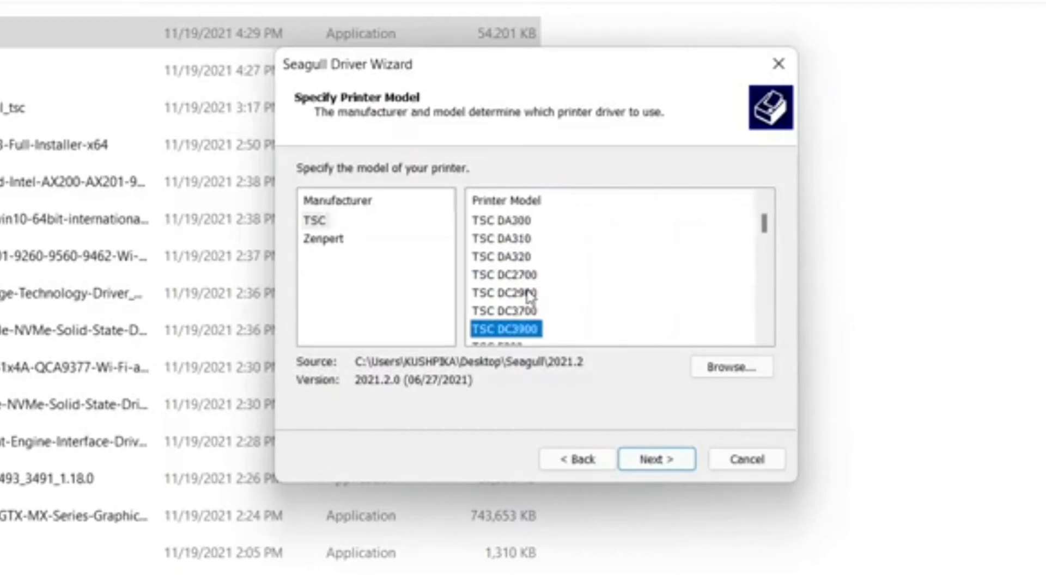
key(Down)
key(Down)
key(Down)
key(Down)
key(Down)
key(Down)
key(Down)
key(Down)
key(Down)
key(Down)
key(Down)
key(Down)
key(Down)
key(Down)
key(Down)
key(Down)
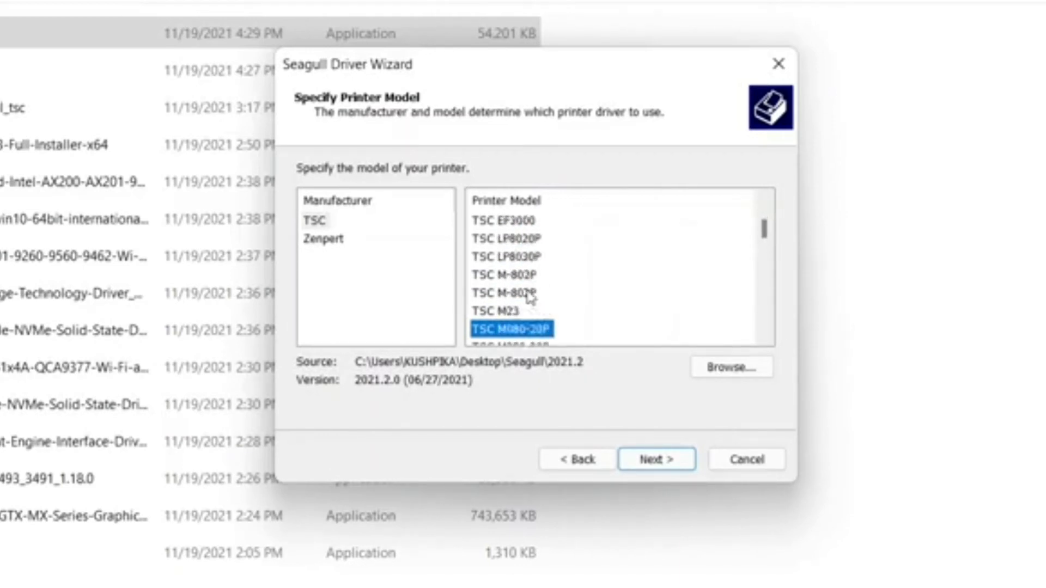
key(Down)
key(Down)
key(Down)
key(Down)
key(Down)
key(Down)
key(Down)
key(Down)
key(Down)
key(Down)
key(Down)
key(Down)
key(Down)
key(Down)
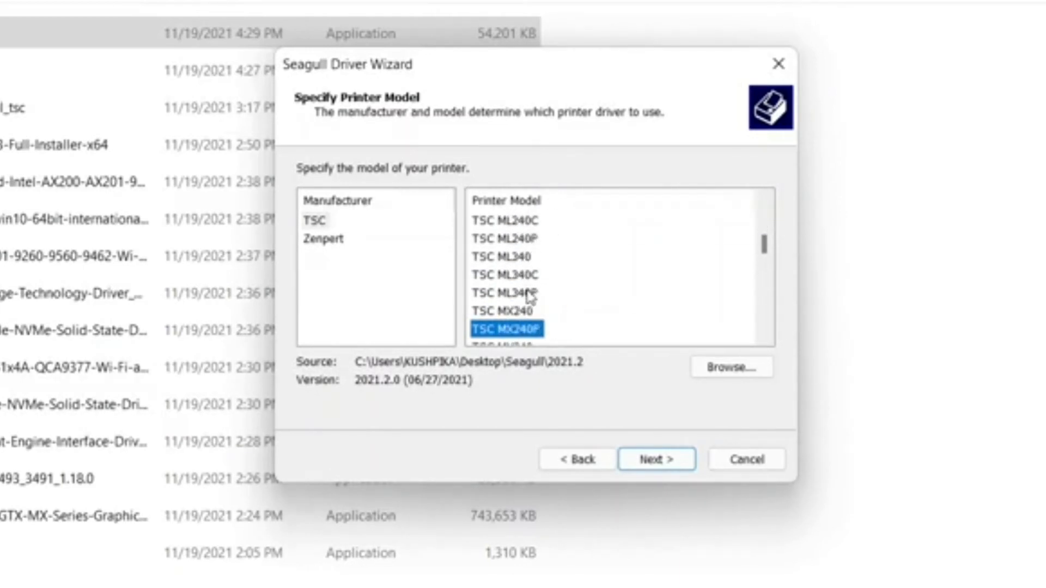
key(Down)
key(Down)
key(Down)
key(Down)
key(Down)
key(Down)
key(Down)
key(Down)
key(Down)
key(Down)
key(Down)
key(Down)
key(Down)
key(Down)
key(Down)
key(Down)
key(Down)
key(Down)
key(Down)
key(Down)
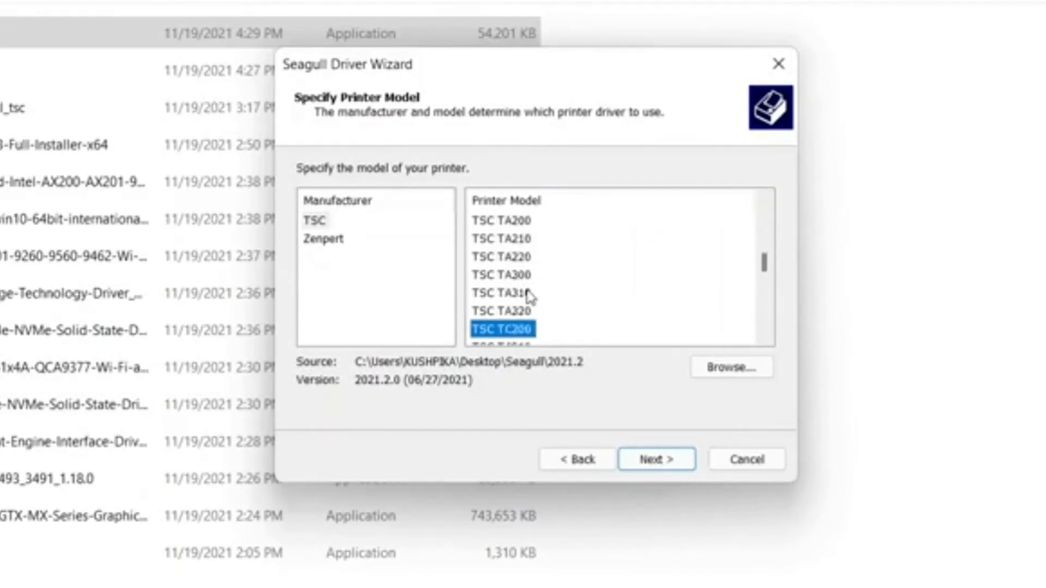
key(Up)
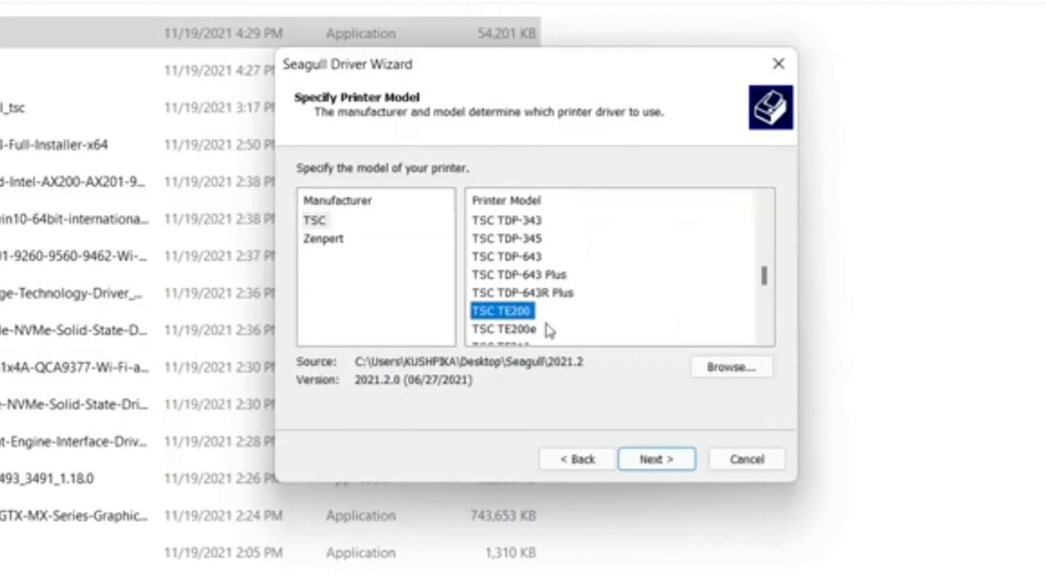
click(664, 462)
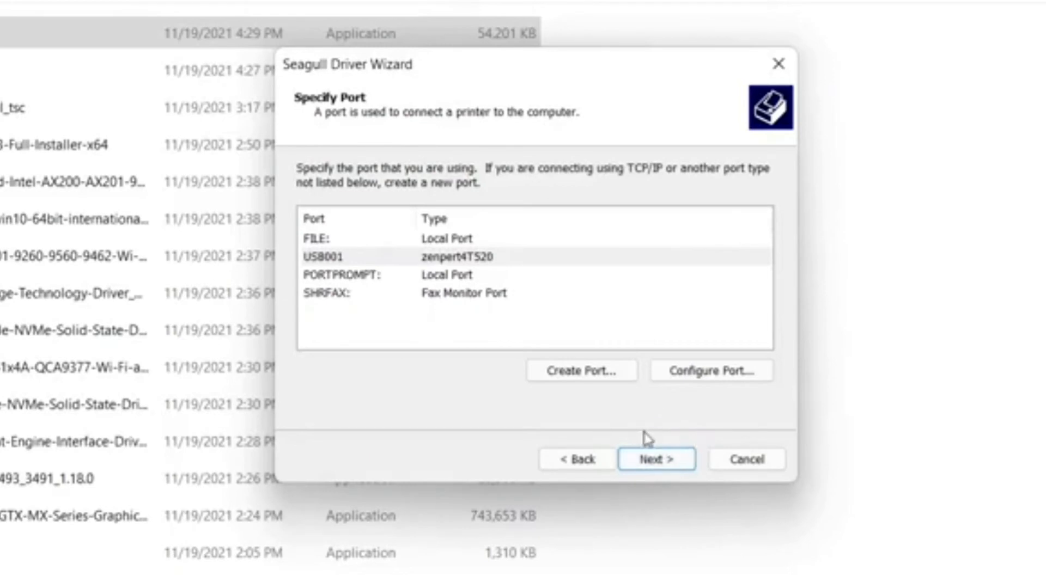
Step: View the port types available for a new port, then assign the existing PORTPROMPT: local port to the TSC TE200
click(348, 277)
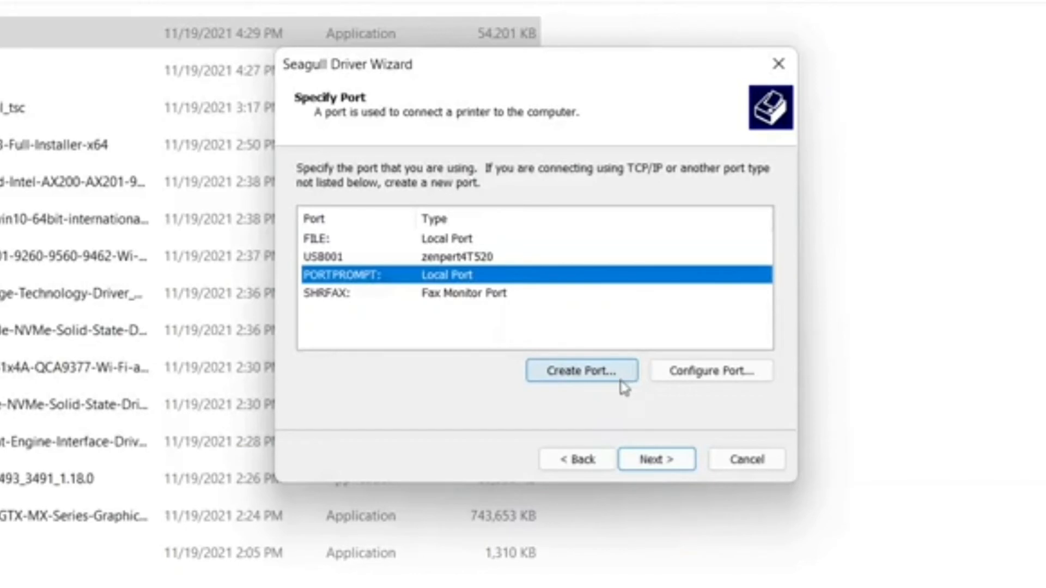
click(580, 374)
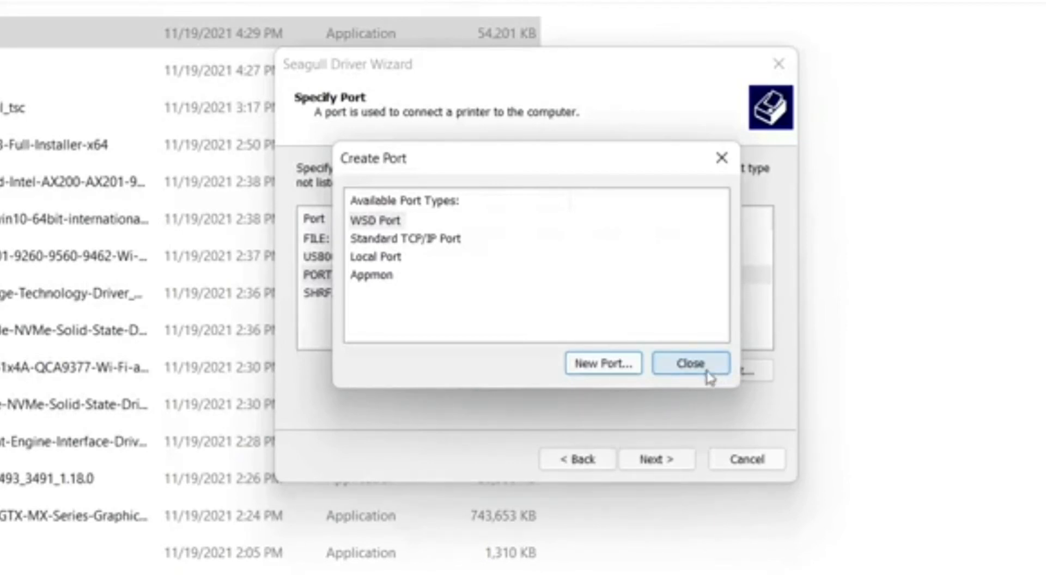
click(690, 364)
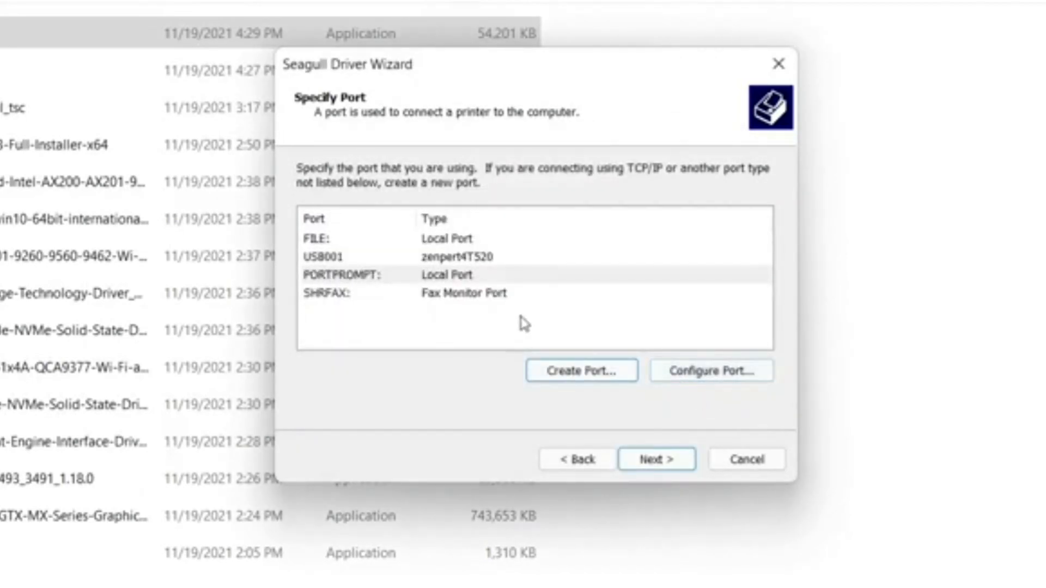
click(459, 277)
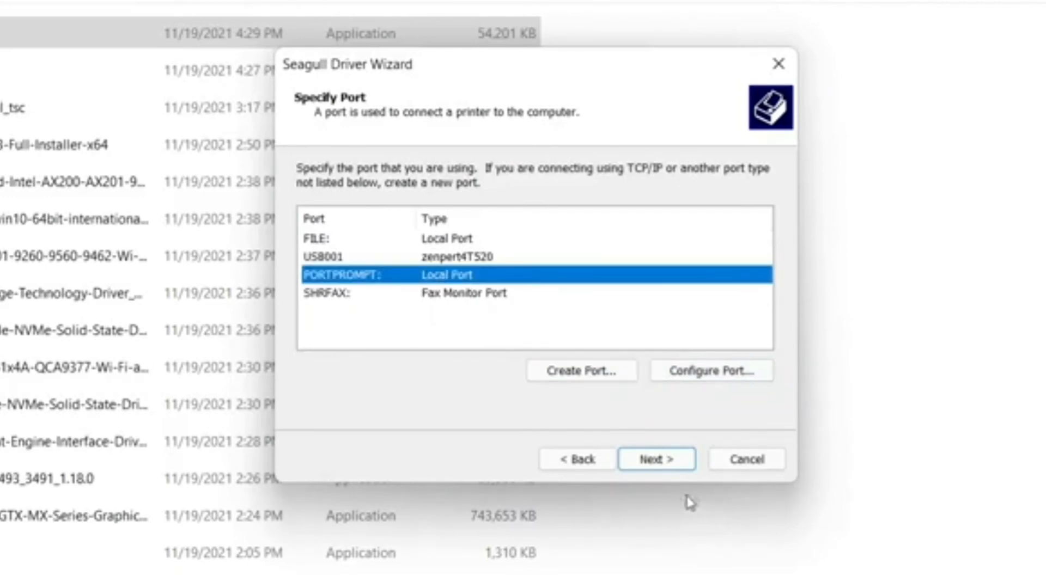
click(658, 460)
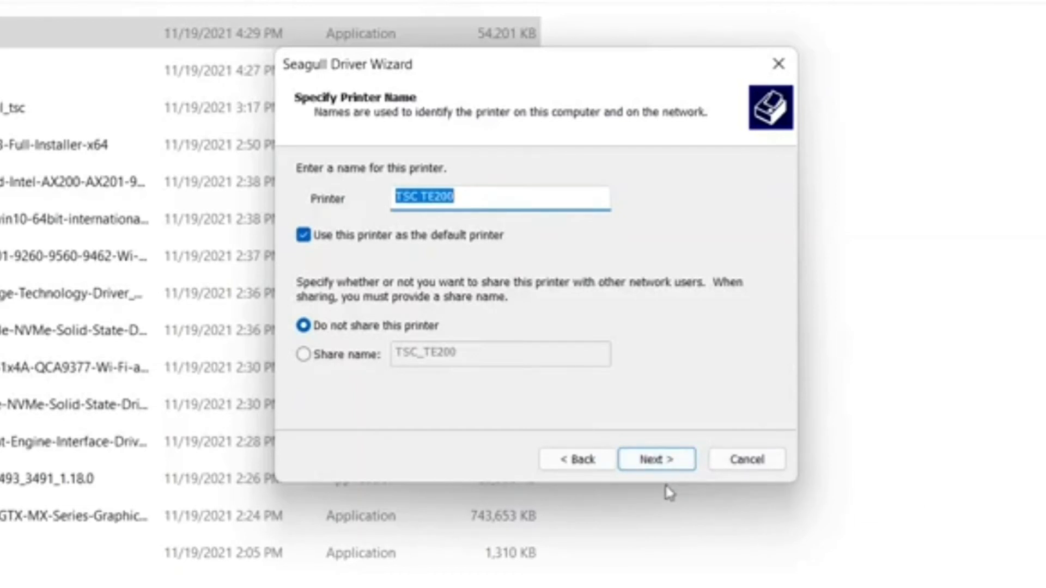
Step: Install the printer under the name TSC TE200 as the default, unshared printer, and close the wizard
click(673, 462)
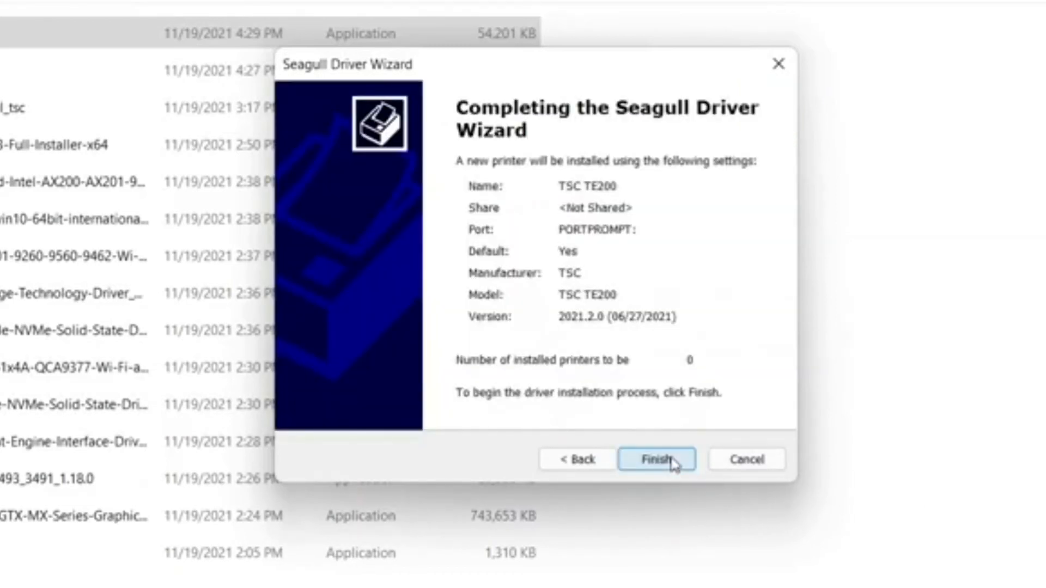
click(674, 464)
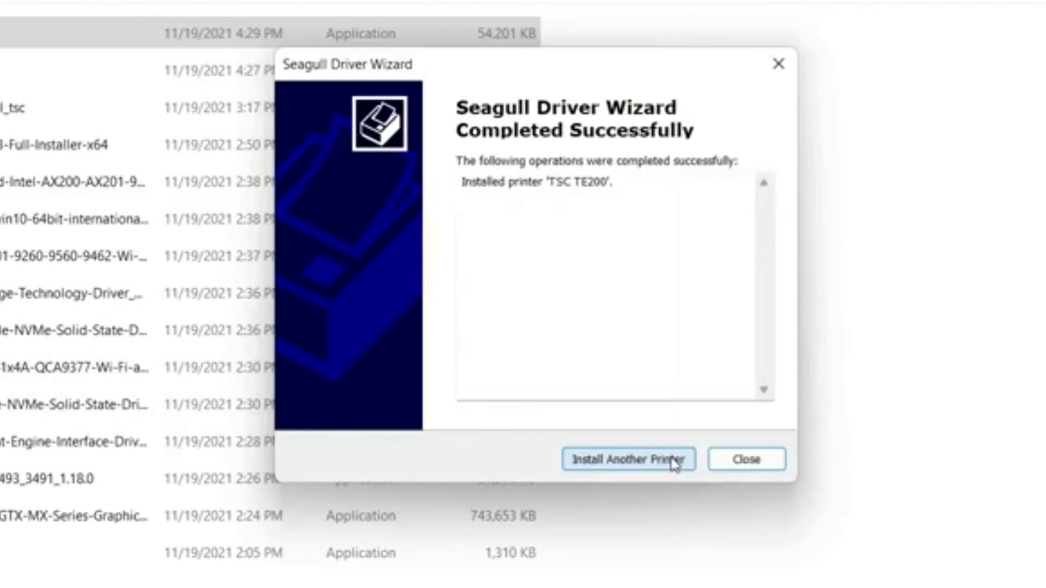
click(738, 463)
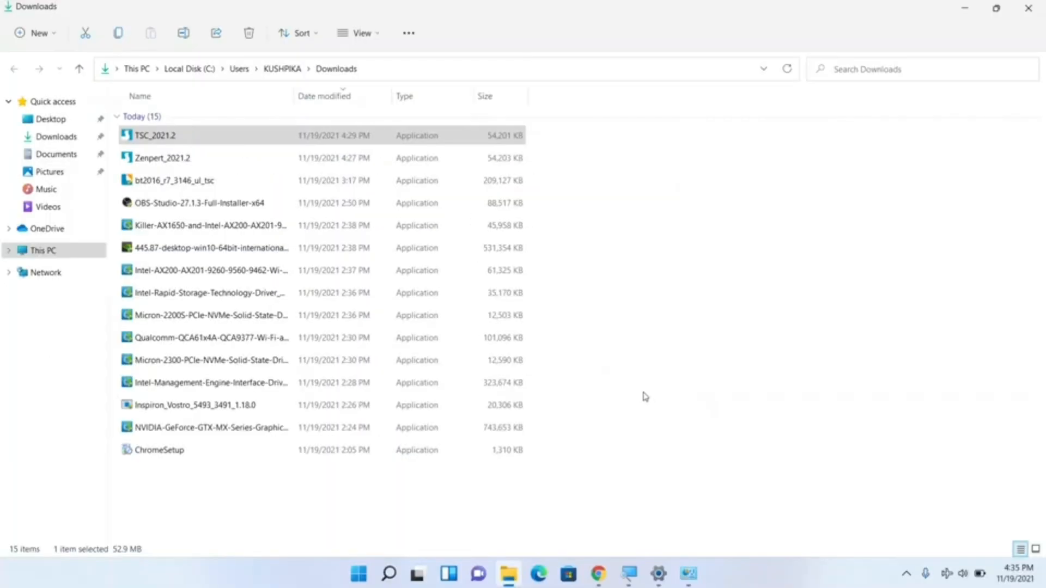
Step: In Devices and Printers, change the Zenpert 4T520's driver to TSC TE200, check its port assignment and save the printer properties
click(688, 574)
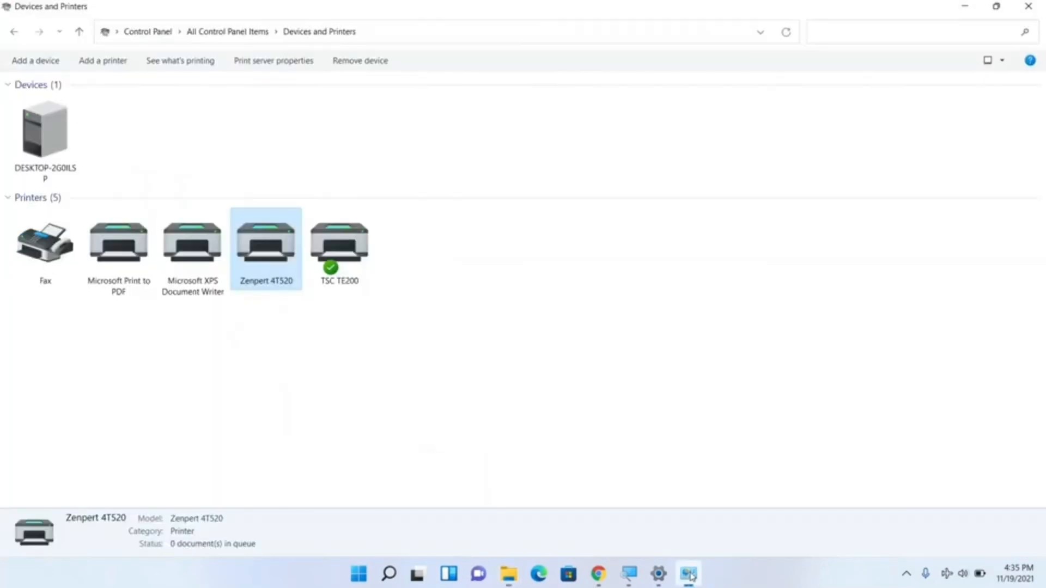
right_click(263, 248)
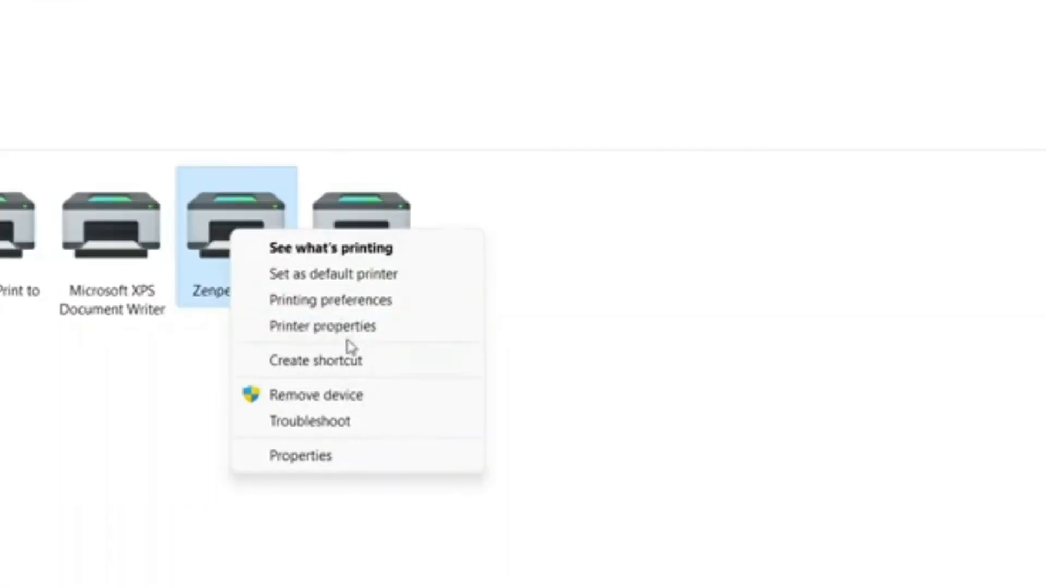
click(335, 328)
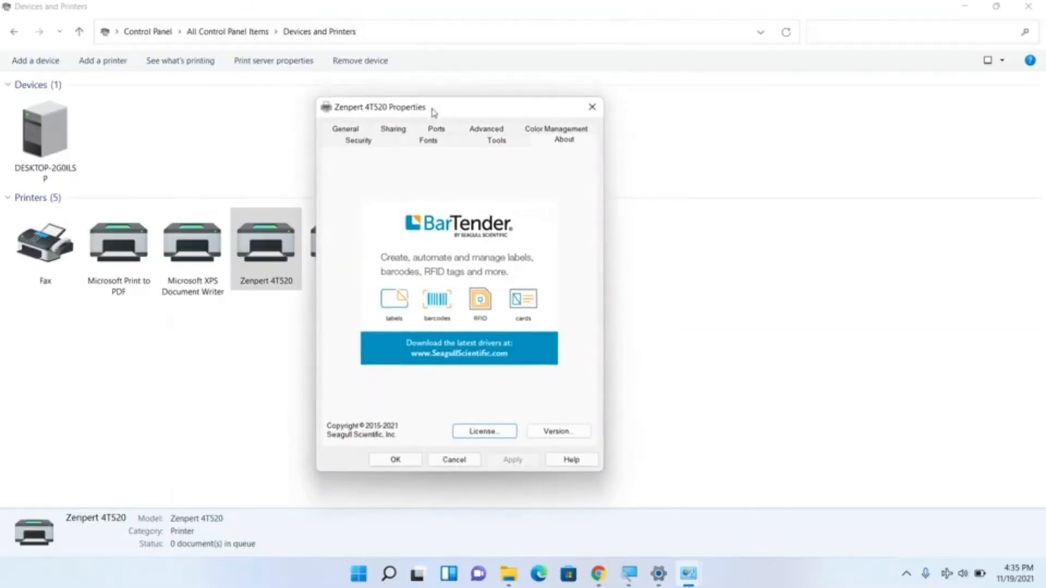
drag(518, 92, 517, 72)
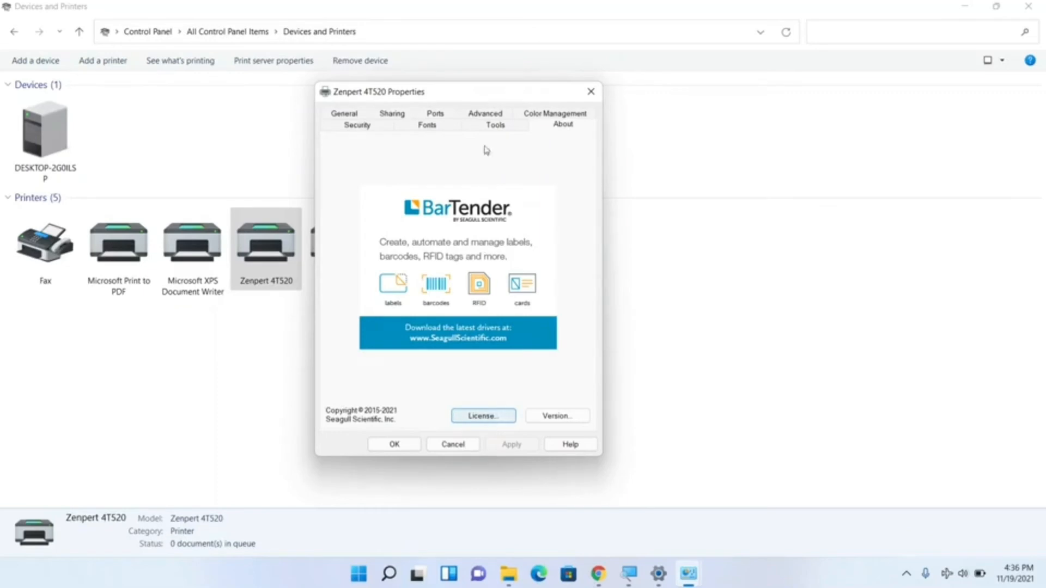
click(477, 116)
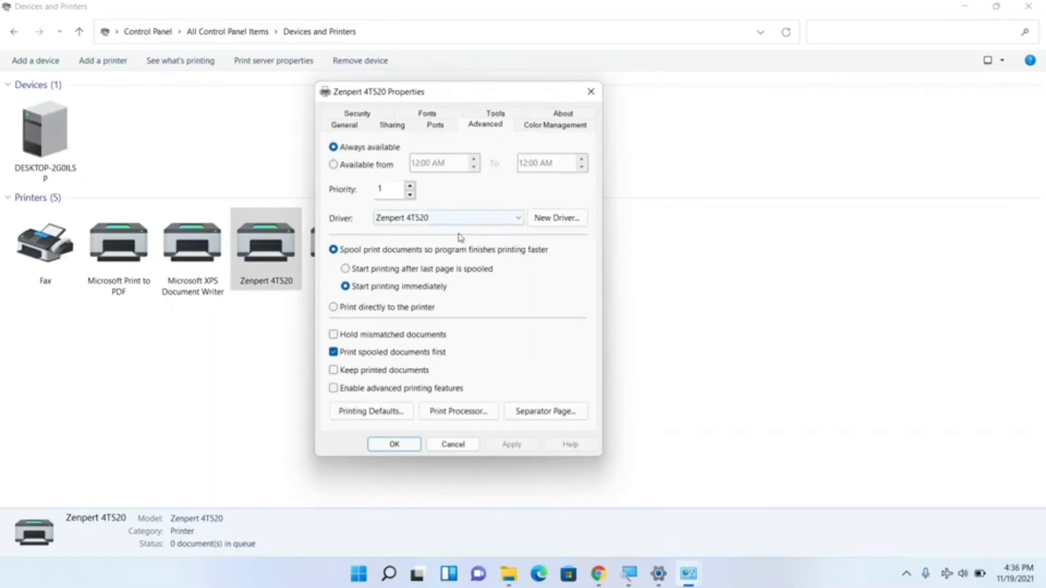
click(441, 218)
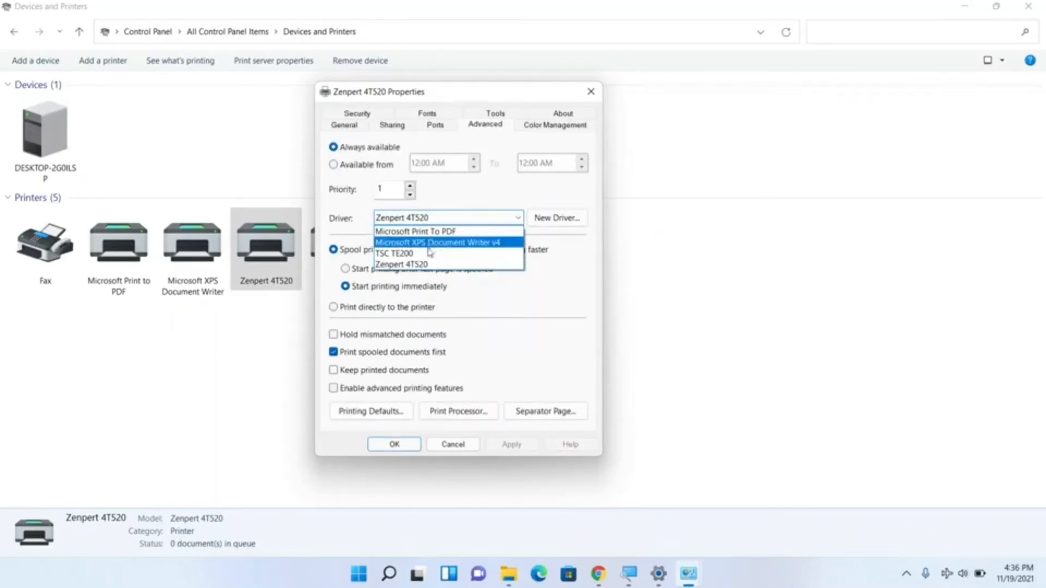
click(408, 254)
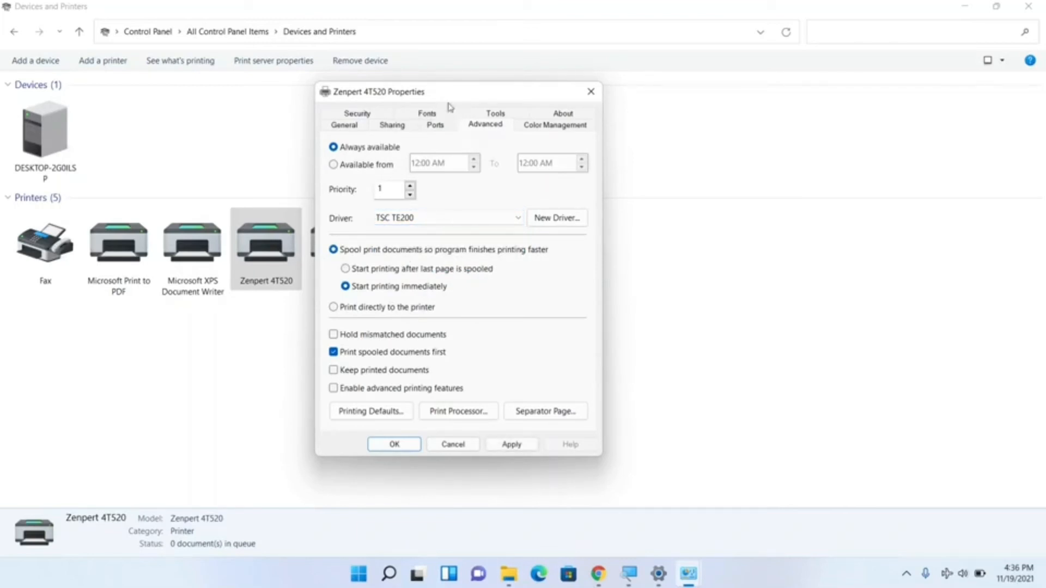
click(436, 125)
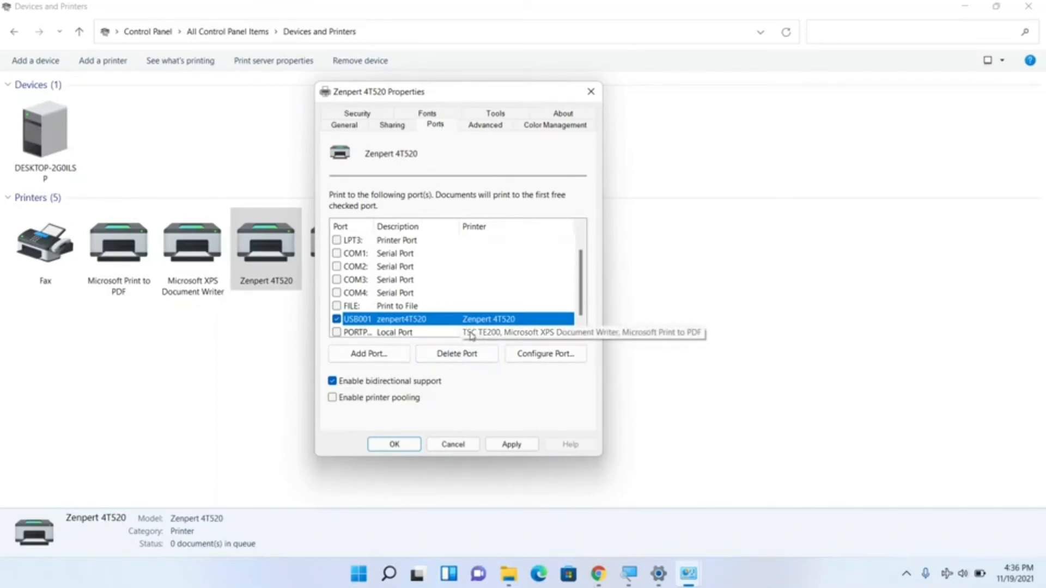
click(406, 442)
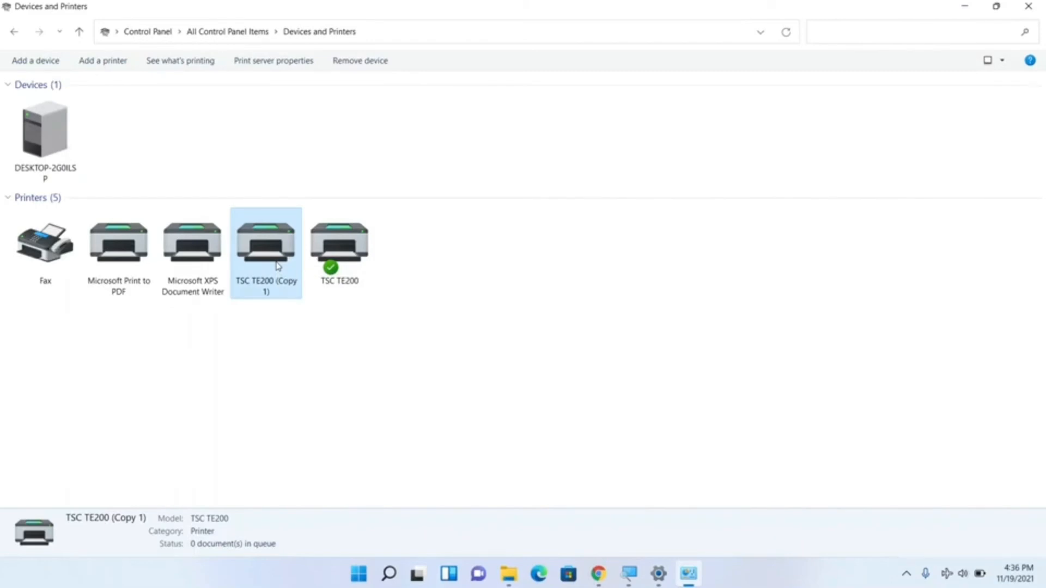
Step: Set the TSC TE200 (Copy 1) as the default printer
right_click(278, 265)
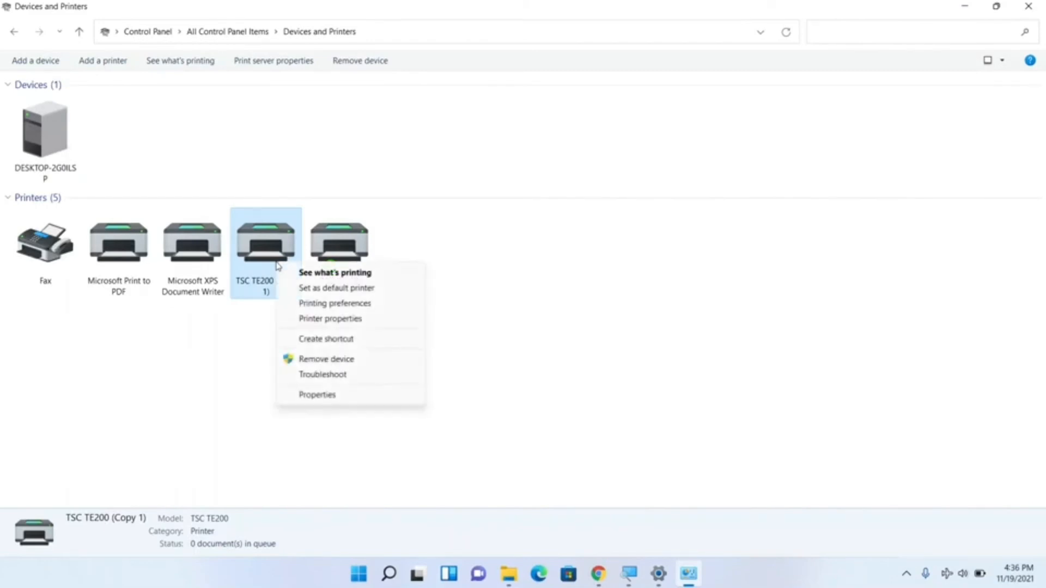
click(338, 289)
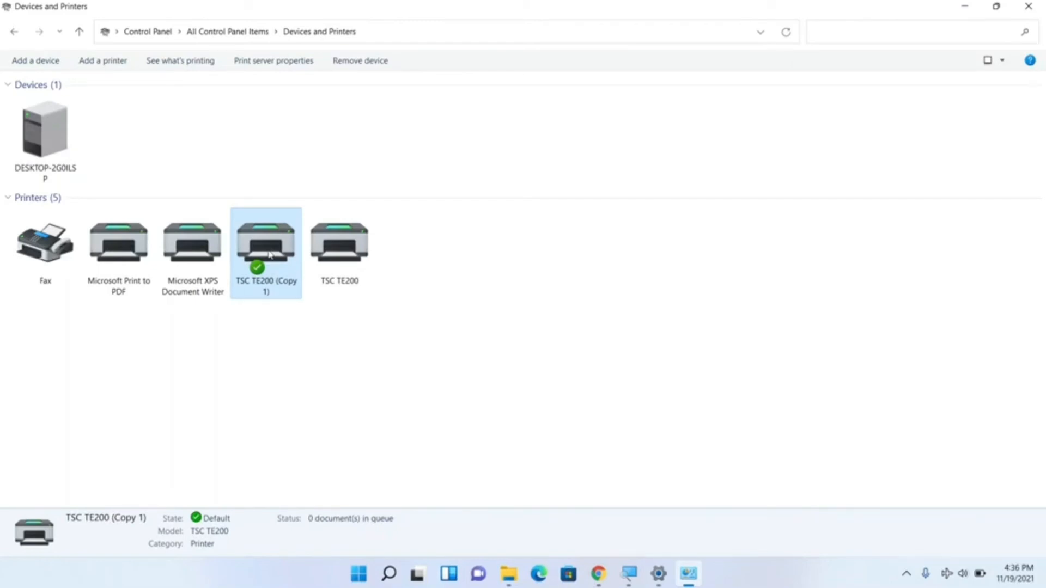
Step: Print a Windows test page from the TSC TE200 (Copy 1) printer properties and close the properties
right_click(269, 254)
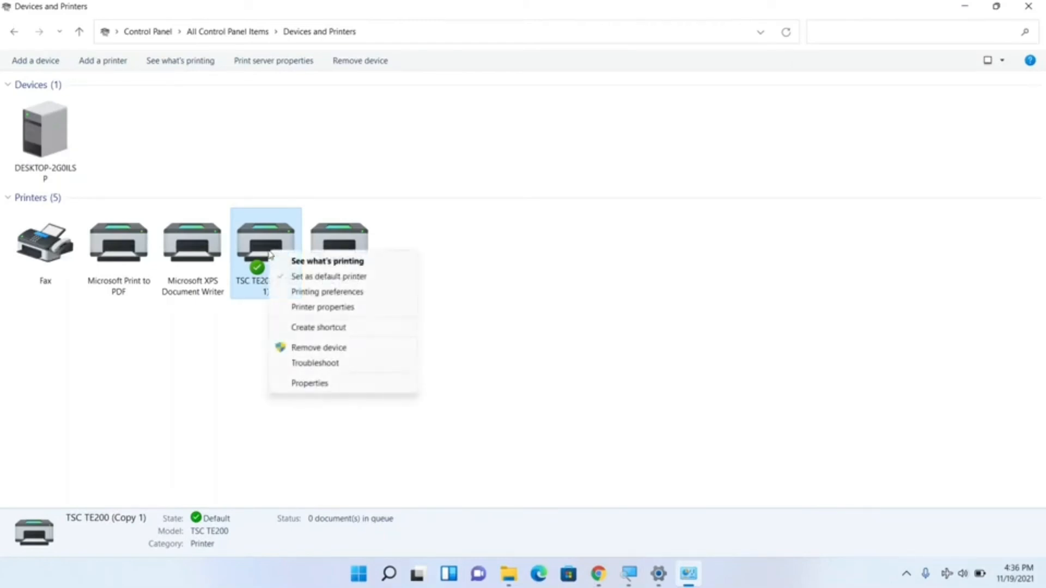
click(351, 307)
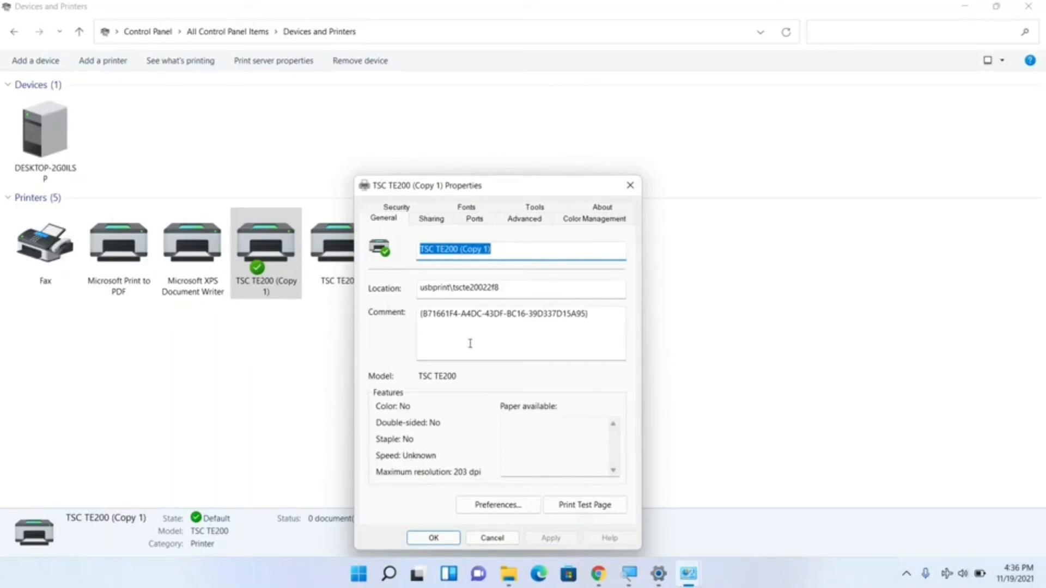
click(596, 506)
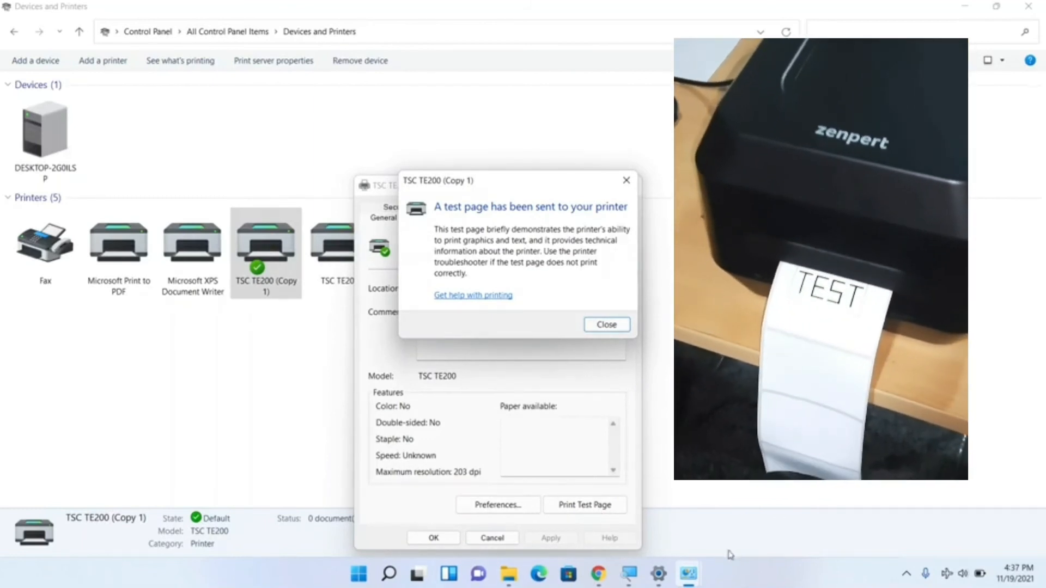
click(606, 325)
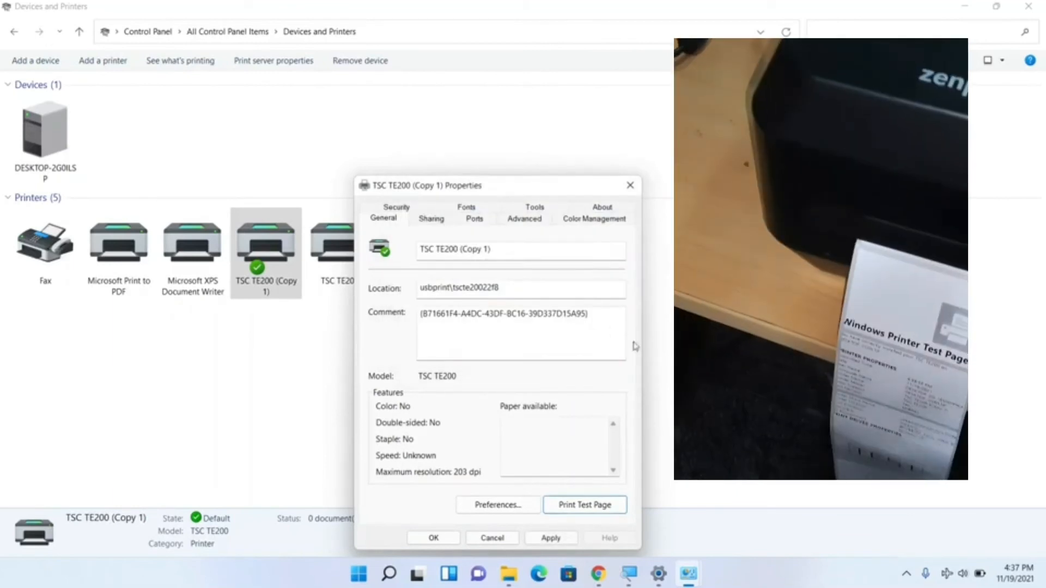
click(445, 538)
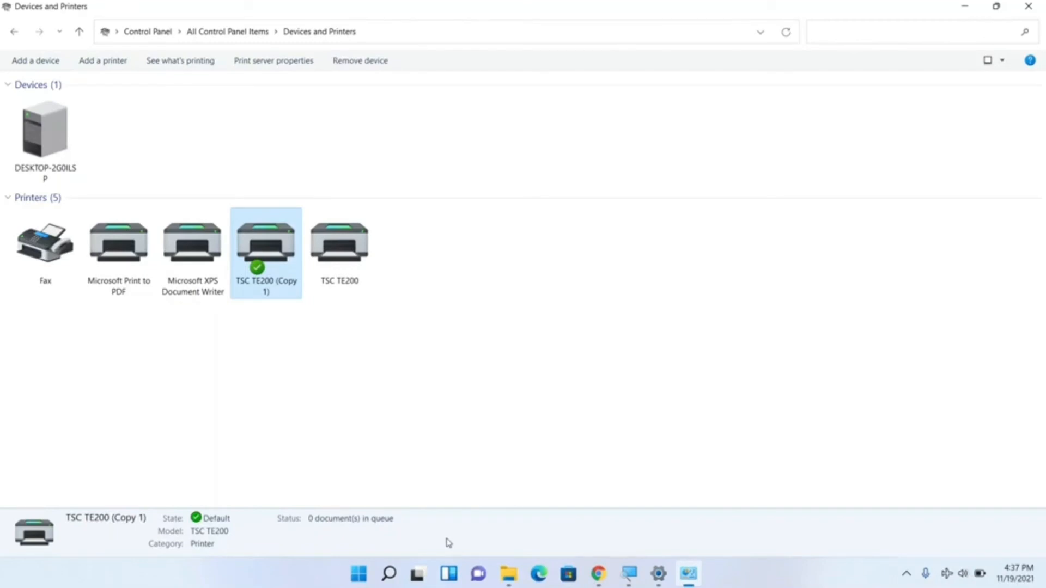
Step: Switch to BarTender UltraLite and start a new document from a blank template
click(358, 573)
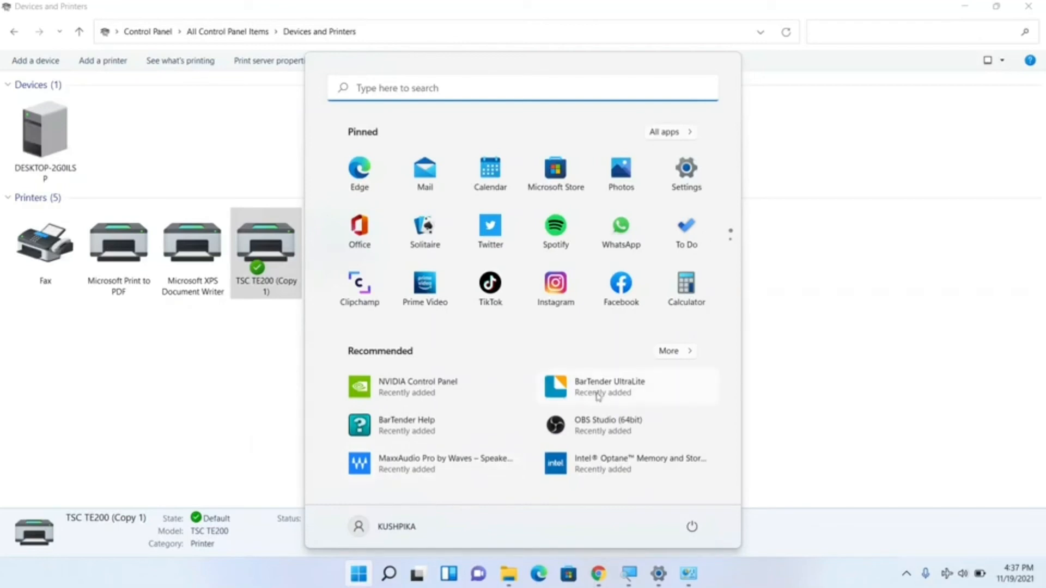
text(bar)
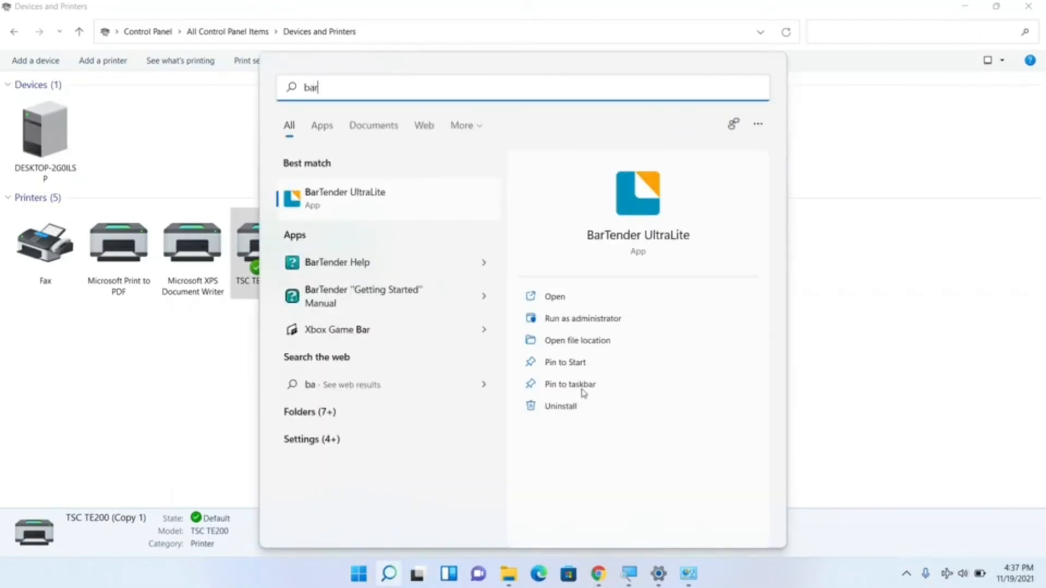
click(406, 201)
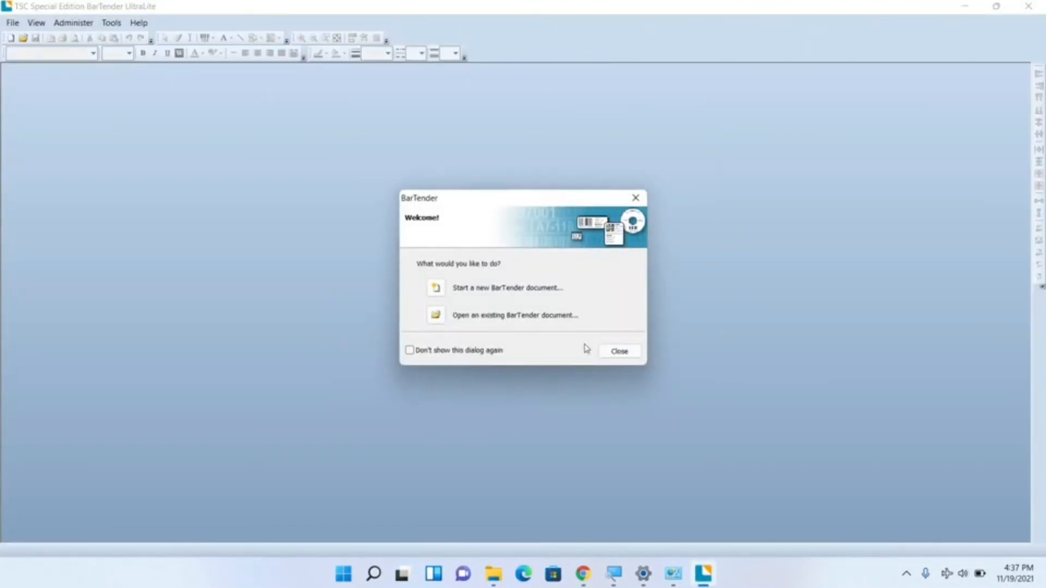
click(444, 290)
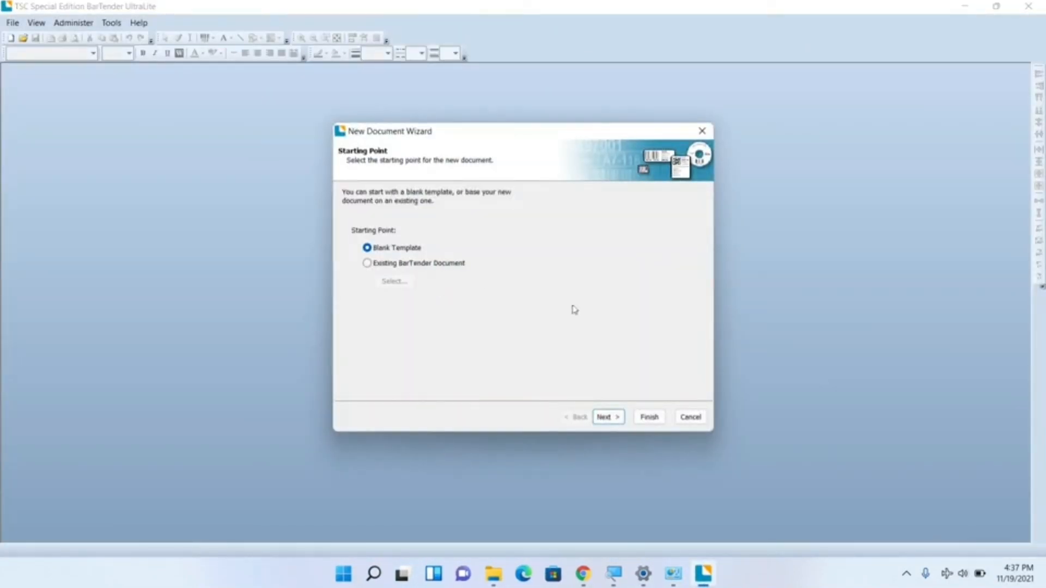
click(649, 417)
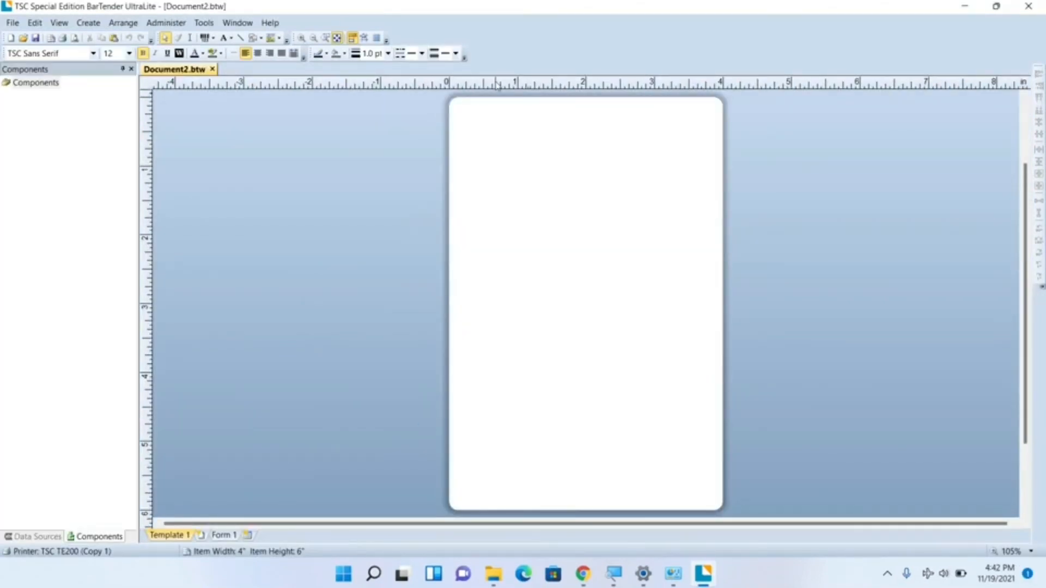
Step: Switch the document's units to millimetres and set the label's page size to 78 mm wide by 50 mm high
right_click(496, 82)
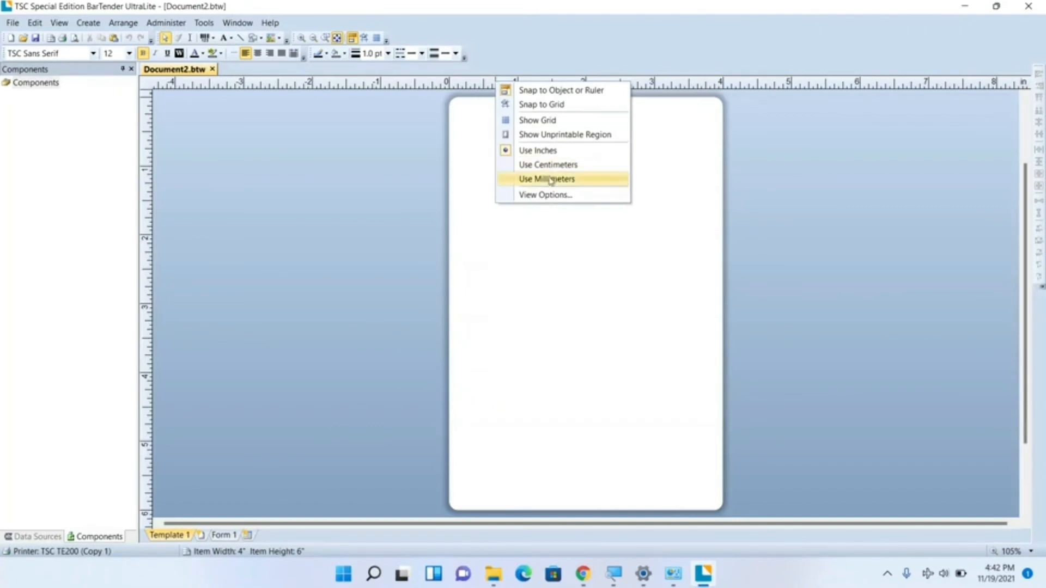
click(548, 185)
double_click(430, 252)
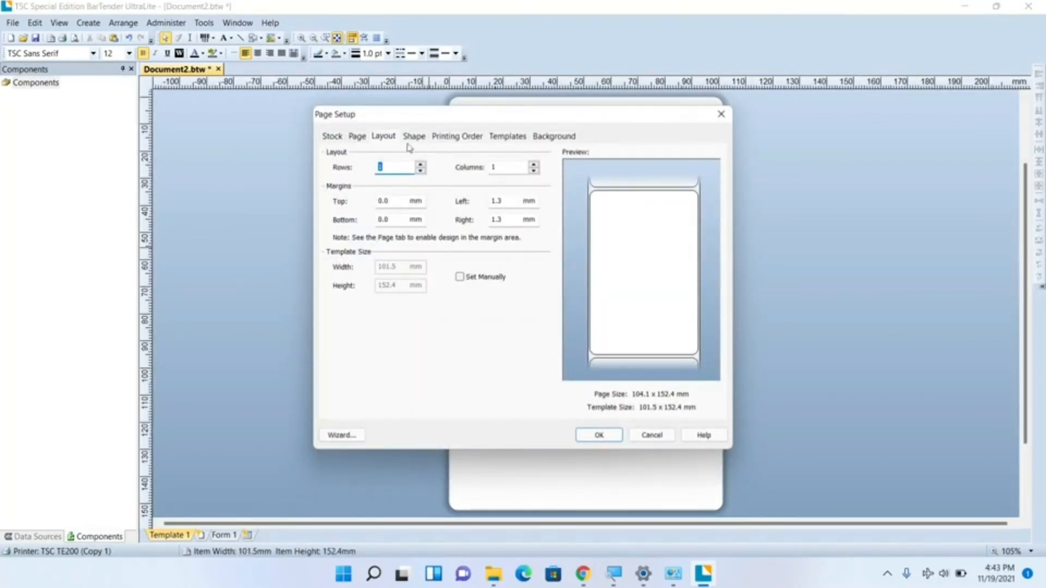
click(357, 137)
double_click(378, 185)
text(78)
key(Tab)
text(50)
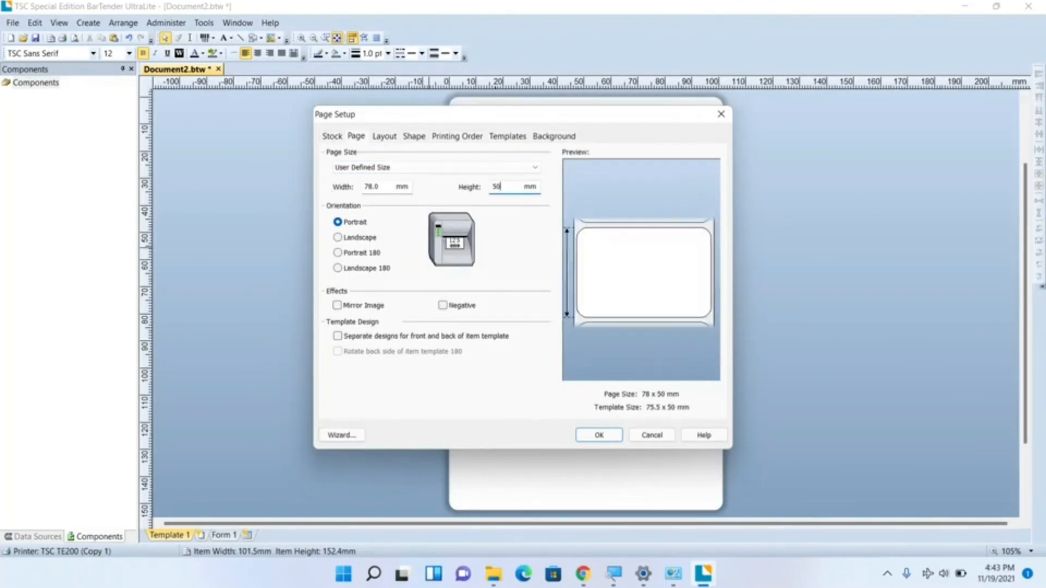
click(393, 137)
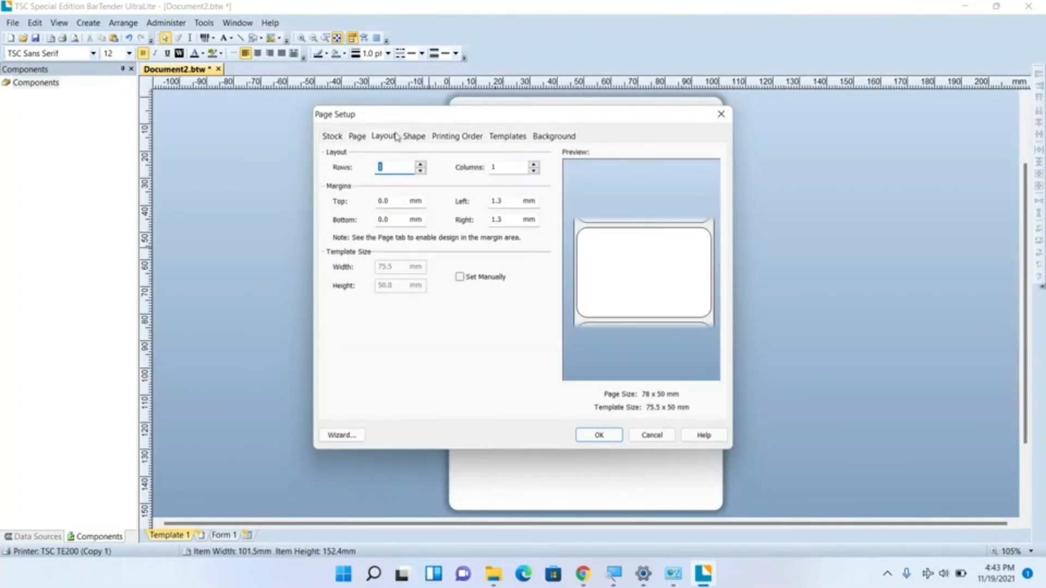
click(423, 140)
double_click(398, 300)
key(Return)
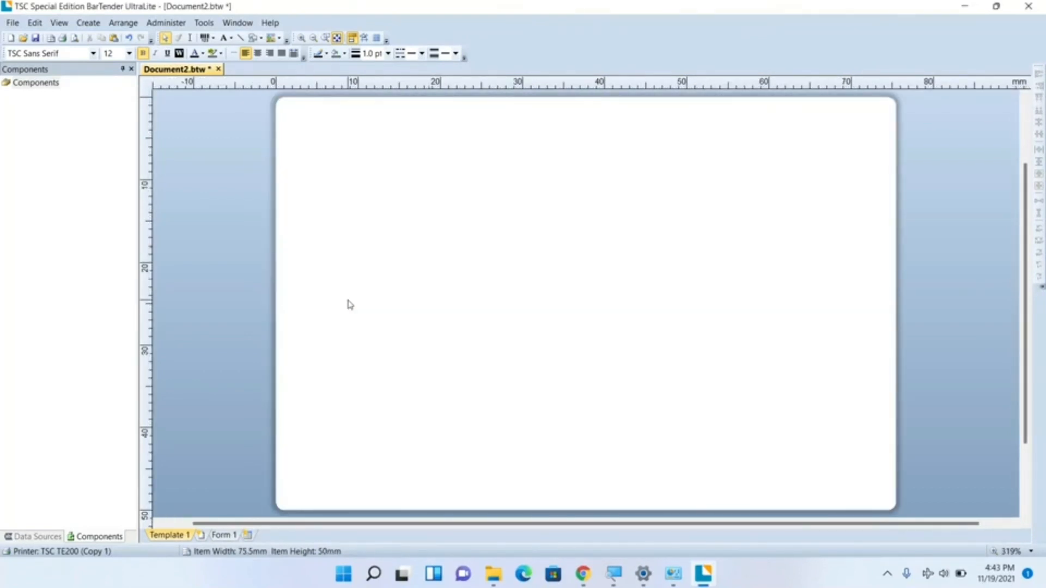
Step: Place a barcode on the label, enlarge it to about 50 mm wide and position it near the label's centre
click(213, 38)
click(508, 250)
click(213, 39)
click(232, 67)
click(419, 209)
drag(543, 286, 711, 414)
drag(603, 271, 688, 311)
click(840, 292)
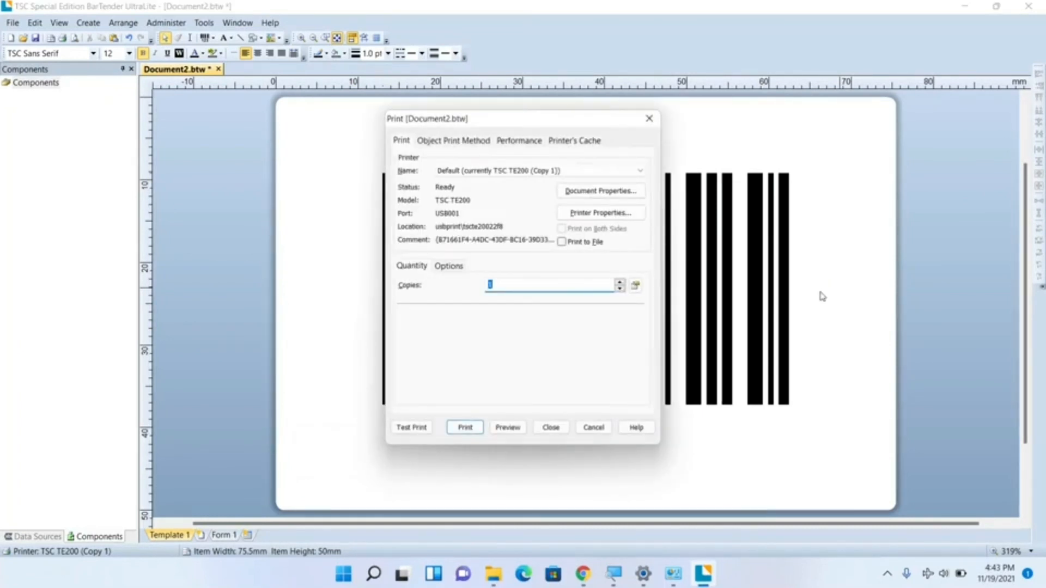
Step: In the print job's document properties for the TSC TE200 (Copy 1), set the graphics dithering to None
click(610, 191)
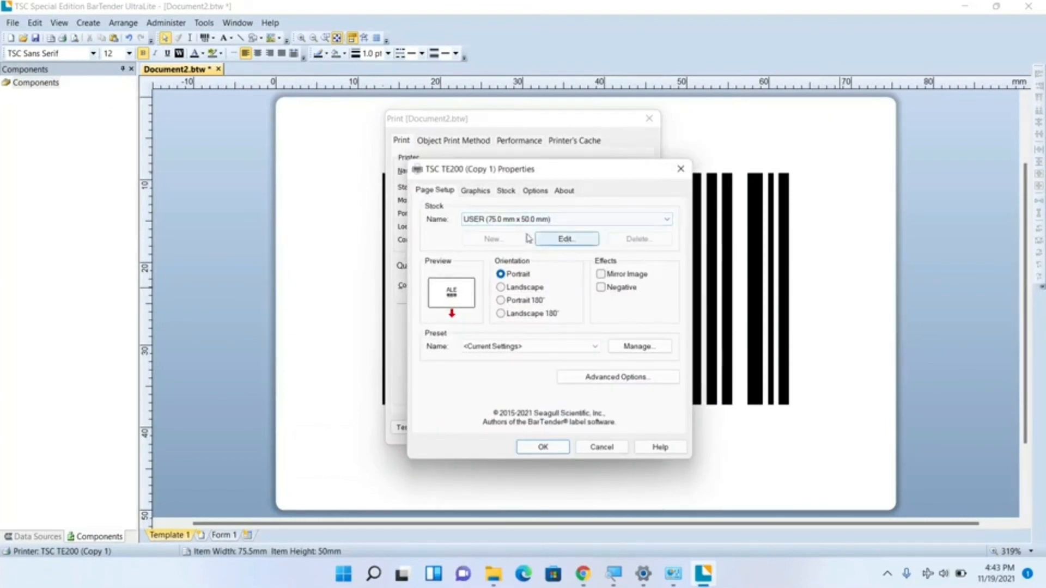
click(480, 191)
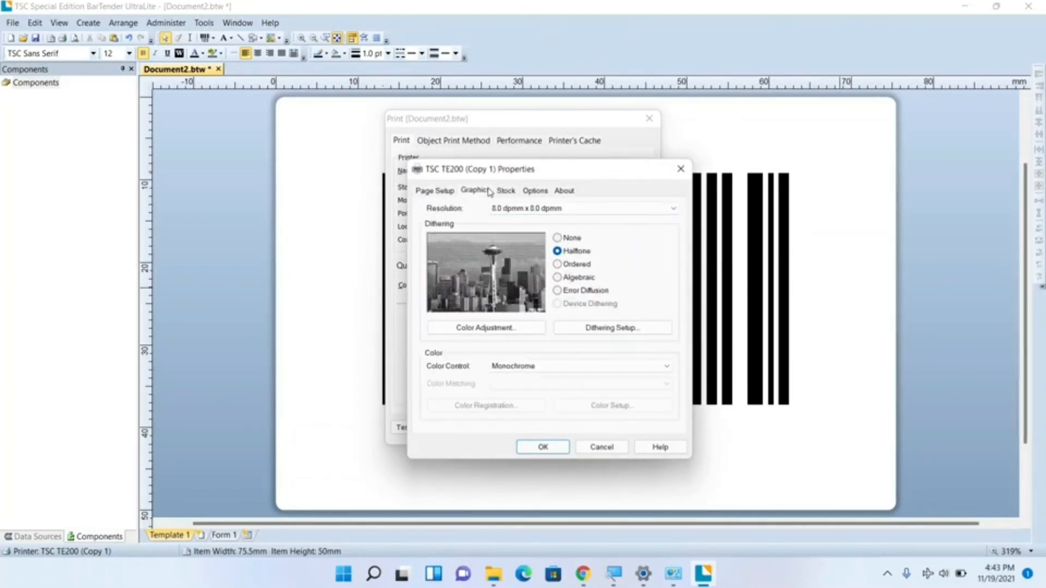
click(568, 239)
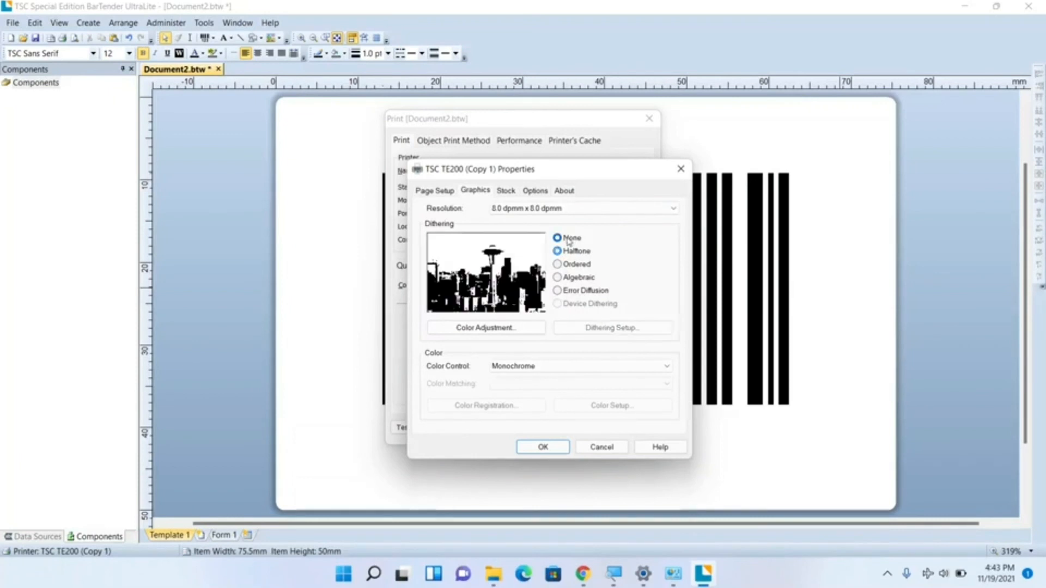
Step: Set the stock's media method to Thermal Transfer and its type to Labels With Gaps, and save the document properties
click(506, 191)
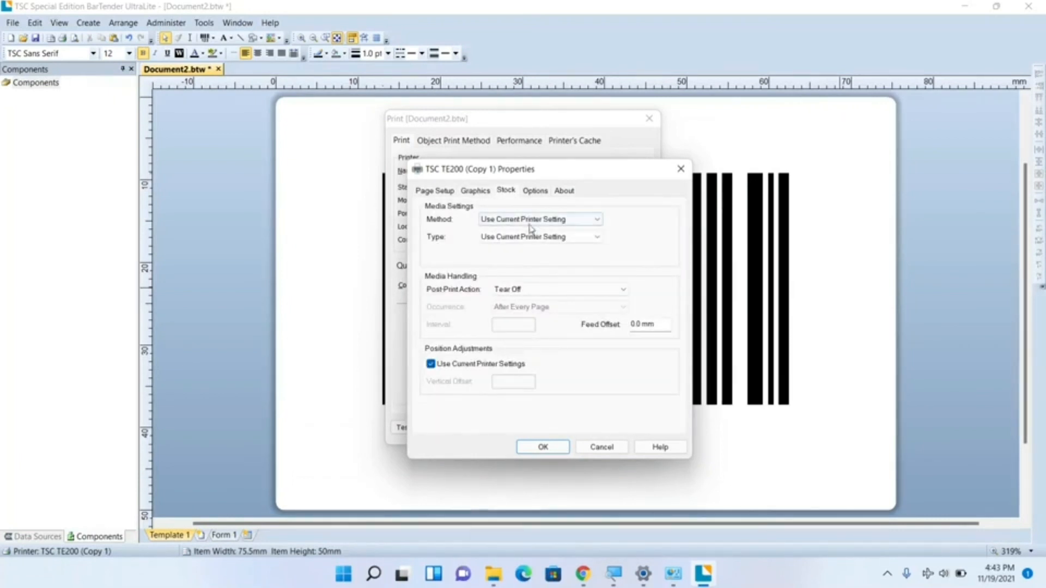
click(529, 219)
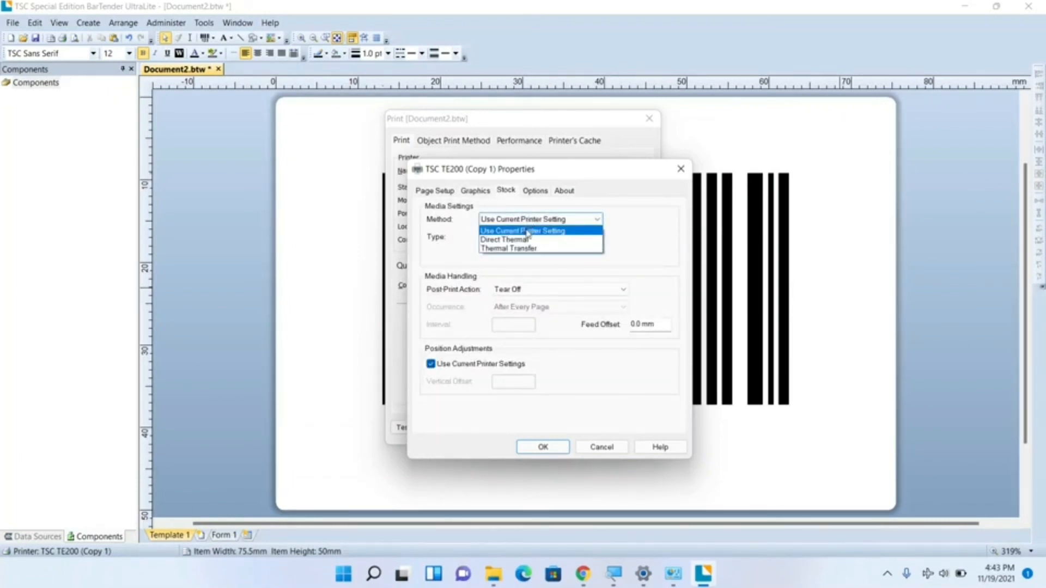
click(521, 248)
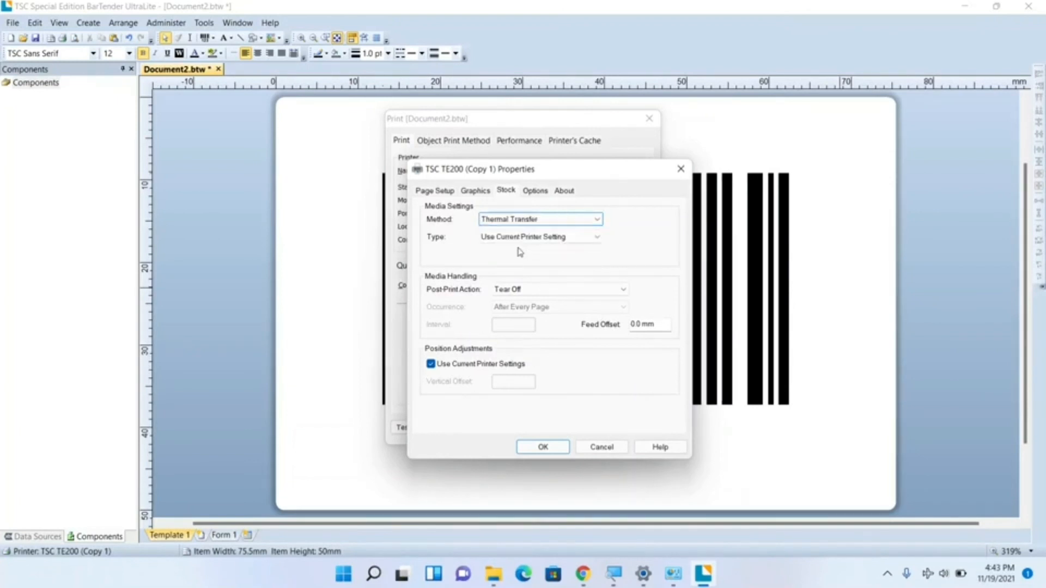
click(539, 237)
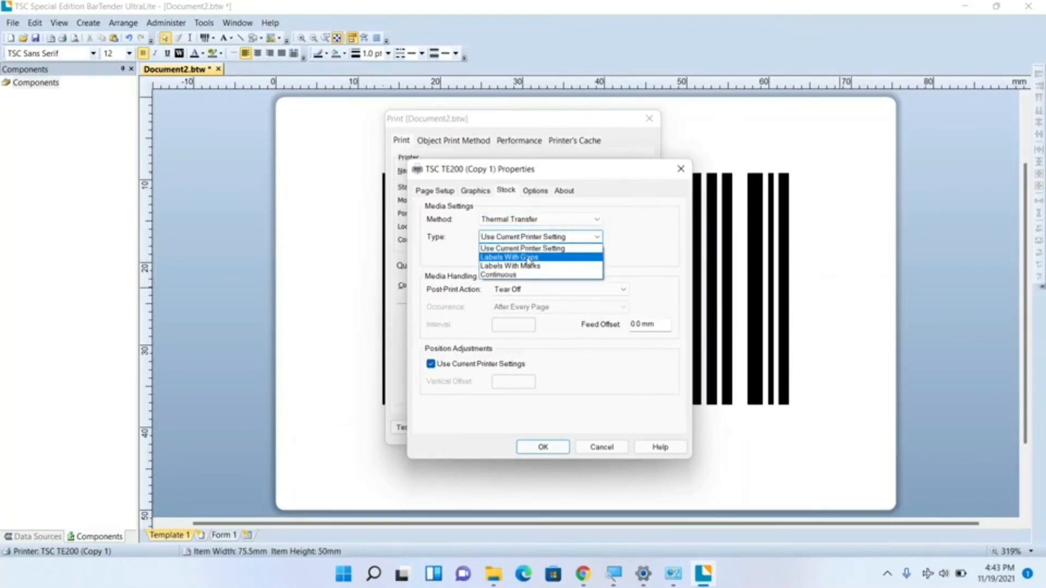
click(525, 255)
click(535, 190)
click(541, 446)
Step: Print the barcode label on the TSC TE200 (Copy 1) and close the program's About window
click(528, 286)
click(473, 428)
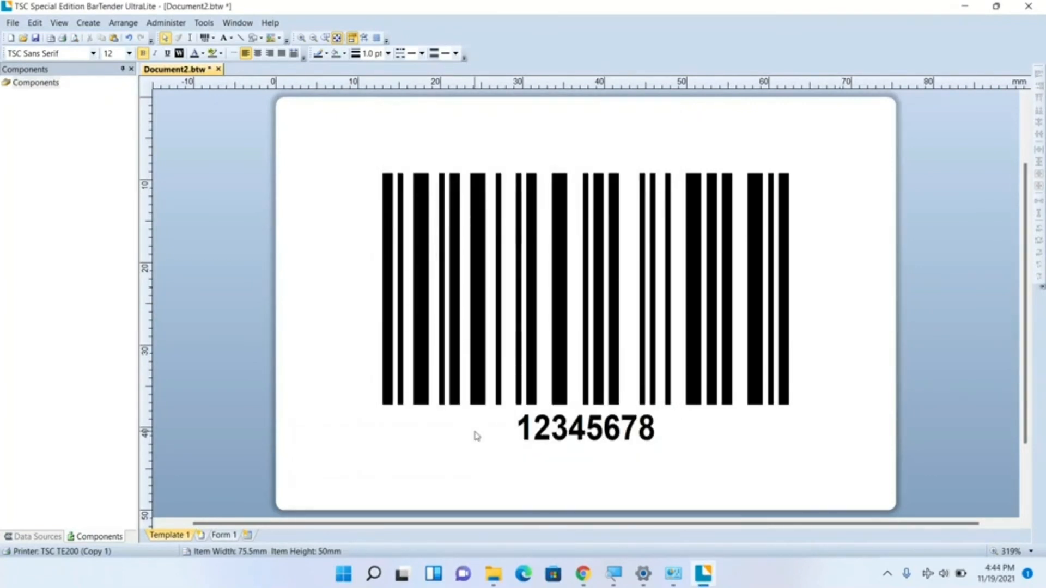
key(ctrl+p)
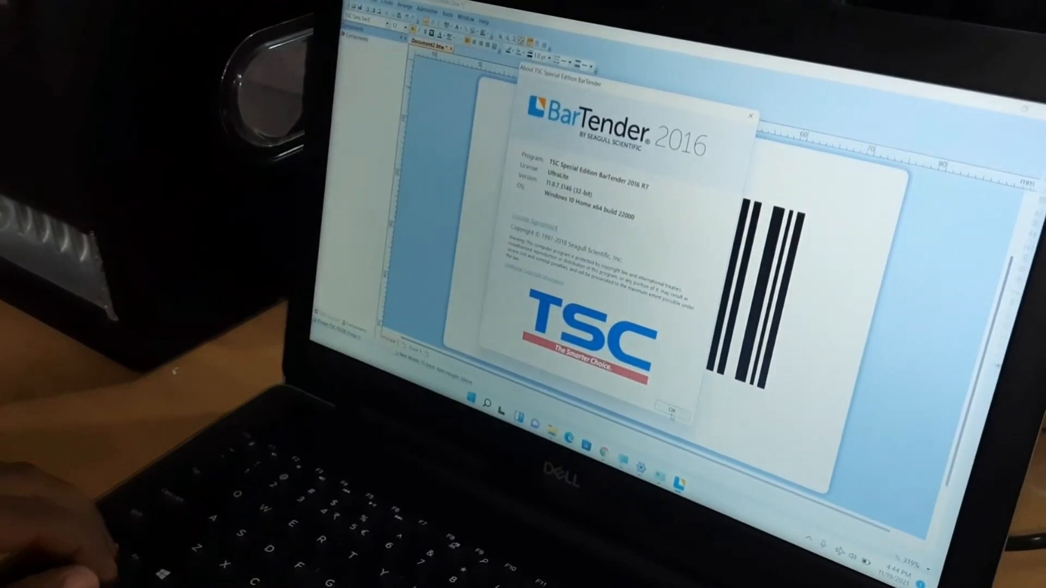
click(671, 413)
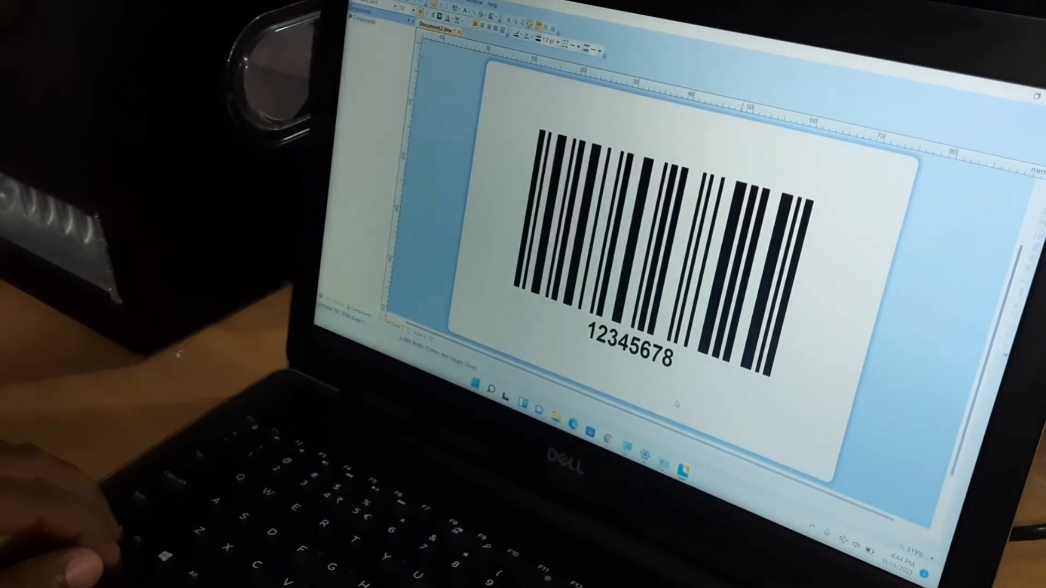